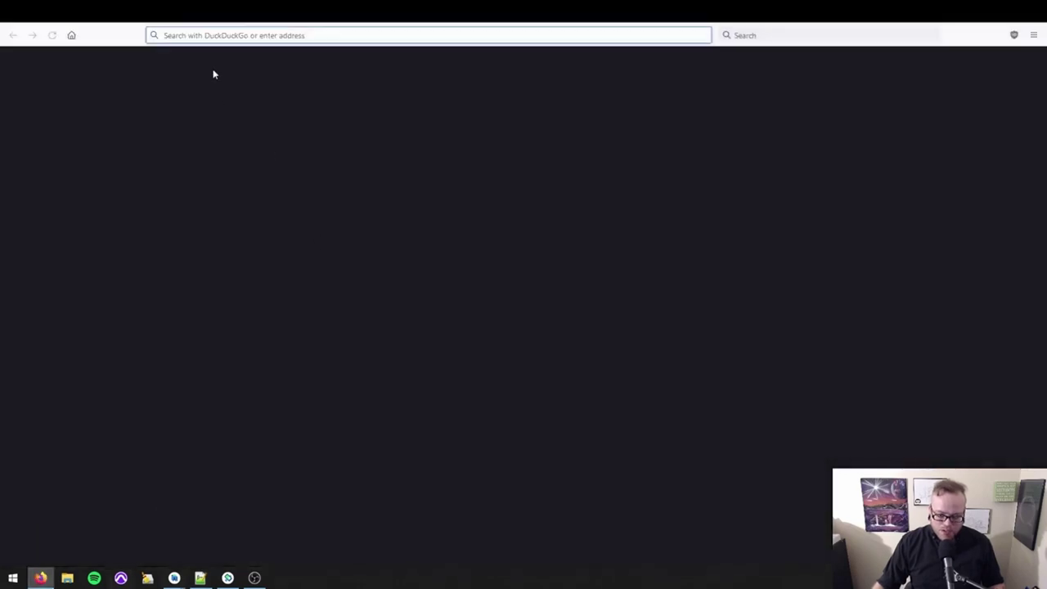
Load bitwarden.com, glance at the vault login page, and return to the home page.
text(bitwarden.)
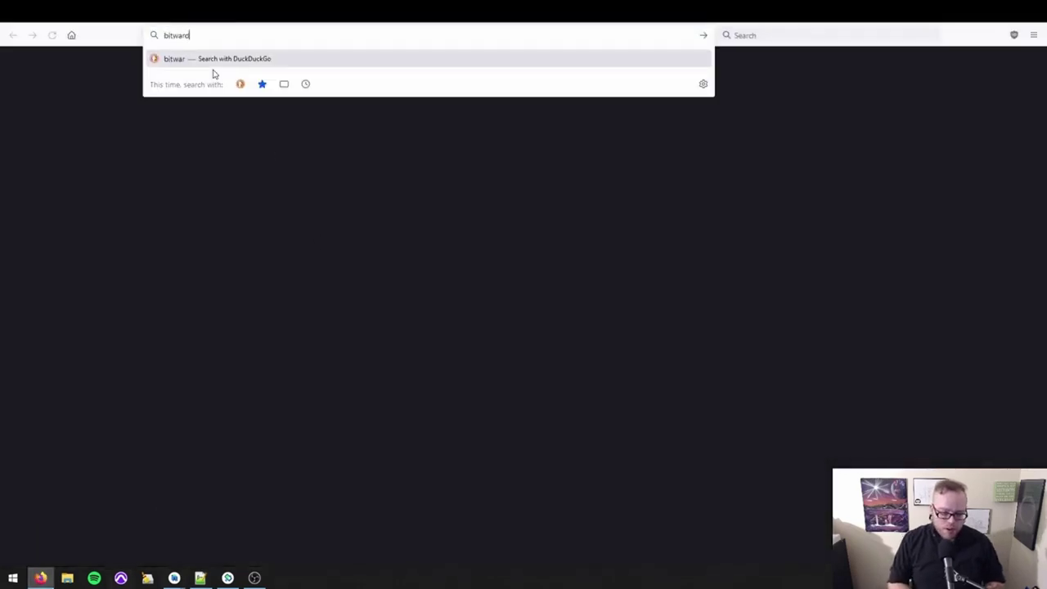
text(com)
key(Return)
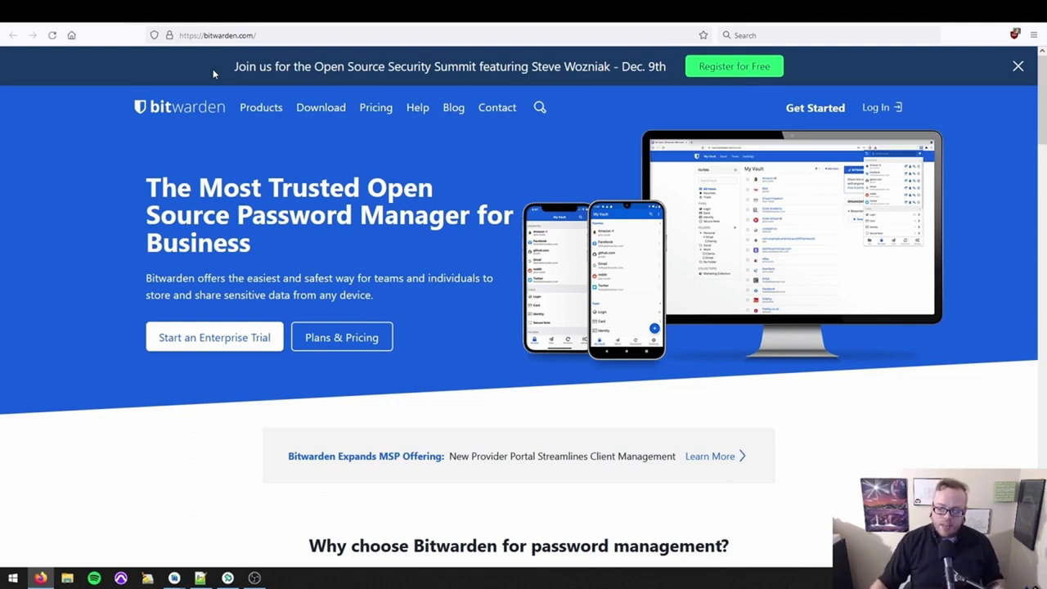
key(alt+Tab)
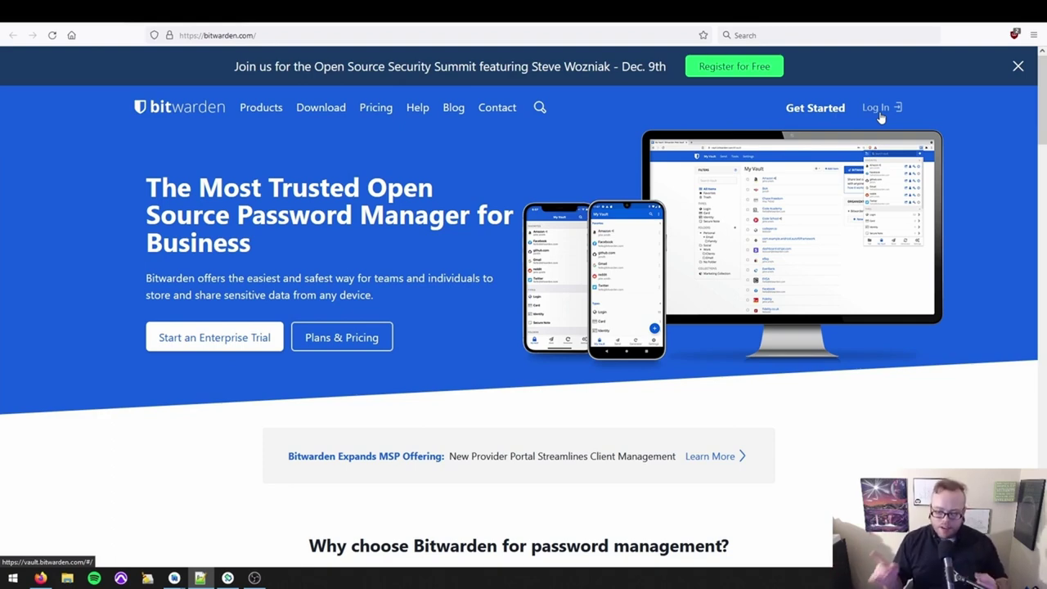
click(880, 119)
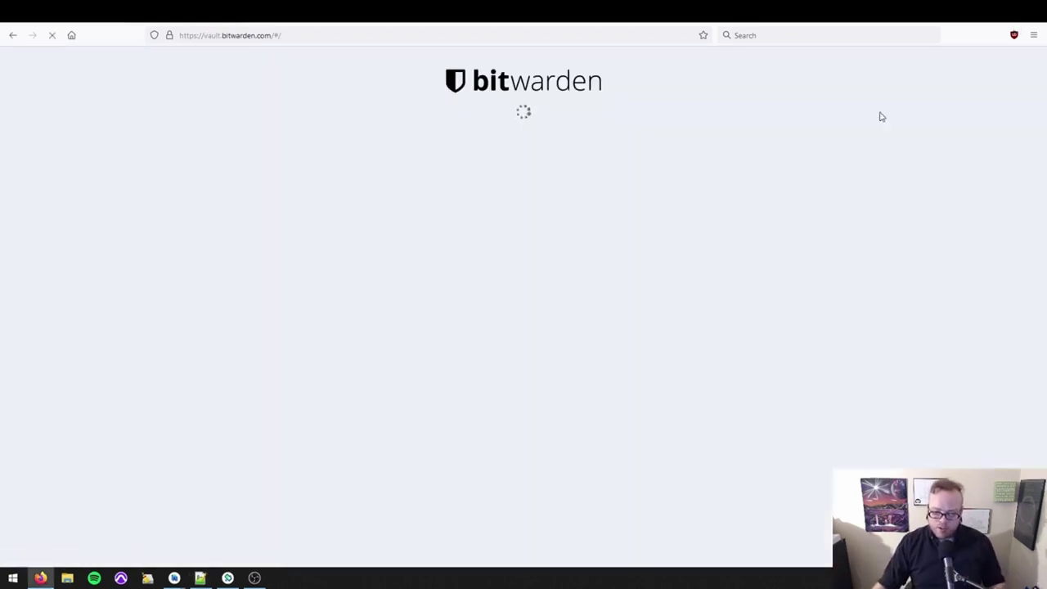
key(alt+Left)
Scroll through the Download page's desktop, browser, mobile, command-line and web sections, then go back.
click(305, 110)
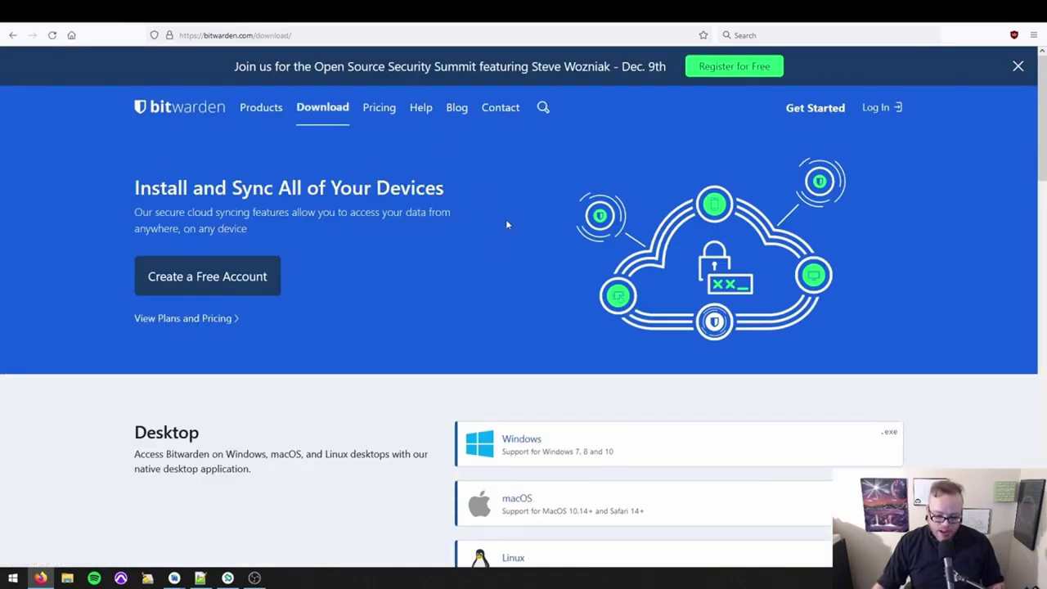
scroll(442, 225, down, 3)
scroll(379, 213, down, 2)
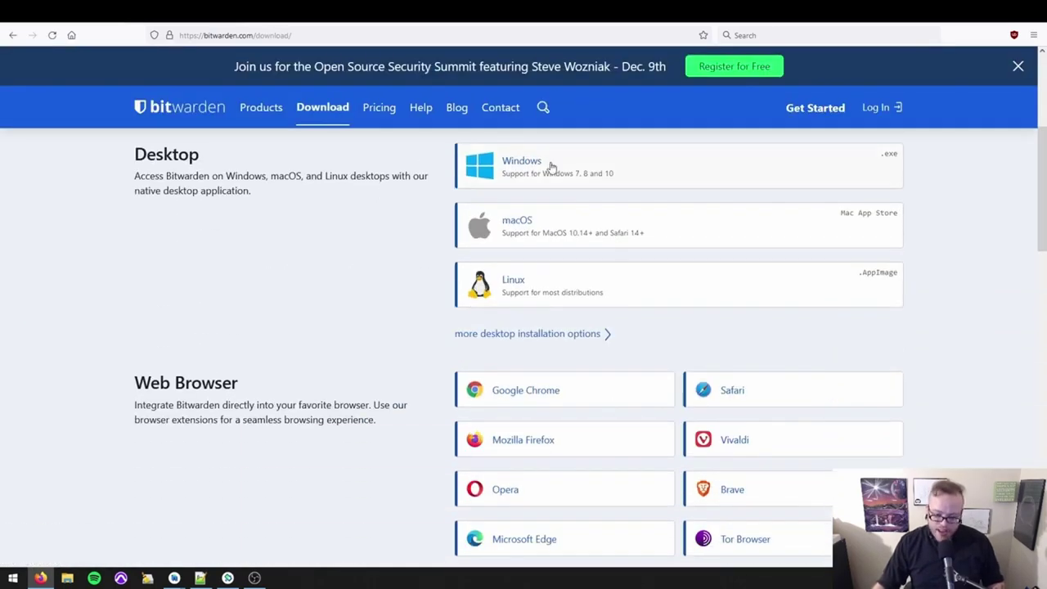
scroll(554, 237, down, 5)
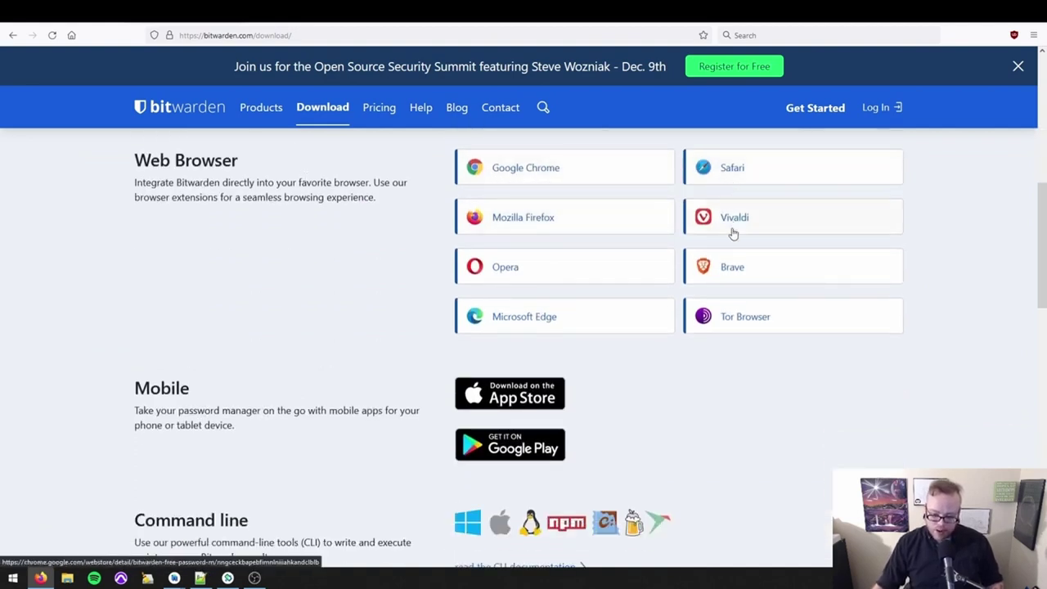
scroll(732, 301, down, 4)
scroll(612, 276, up, 3)
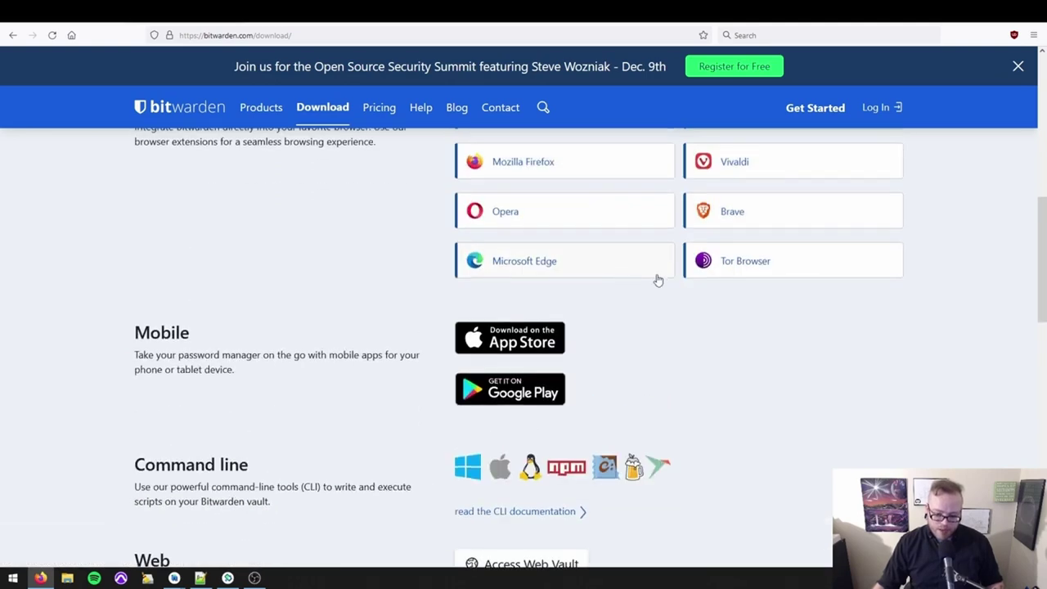
scroll(629, 294, down, 4)
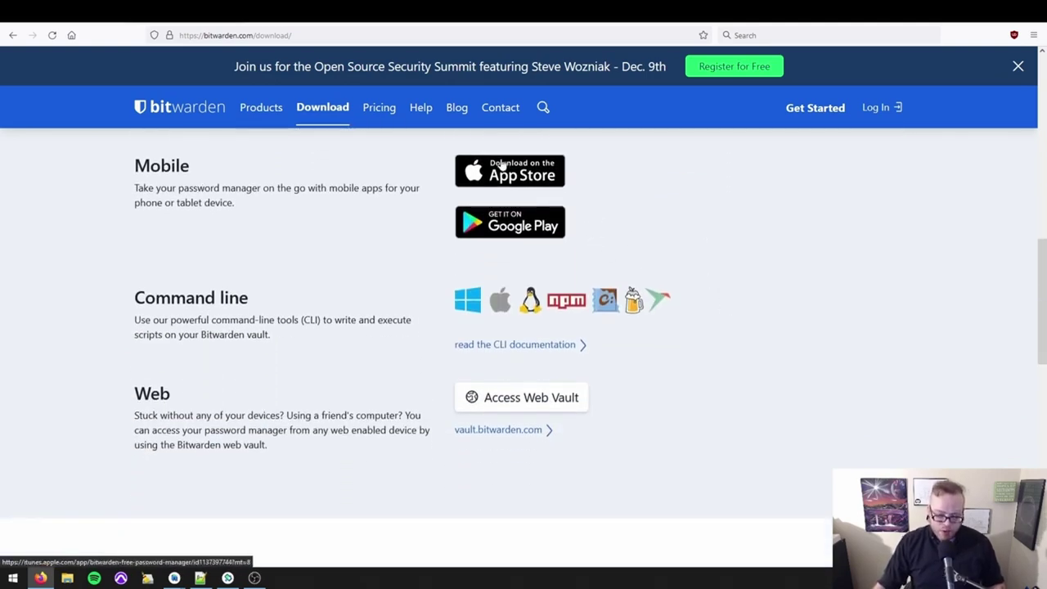
scroll(528, 229, down, 3)
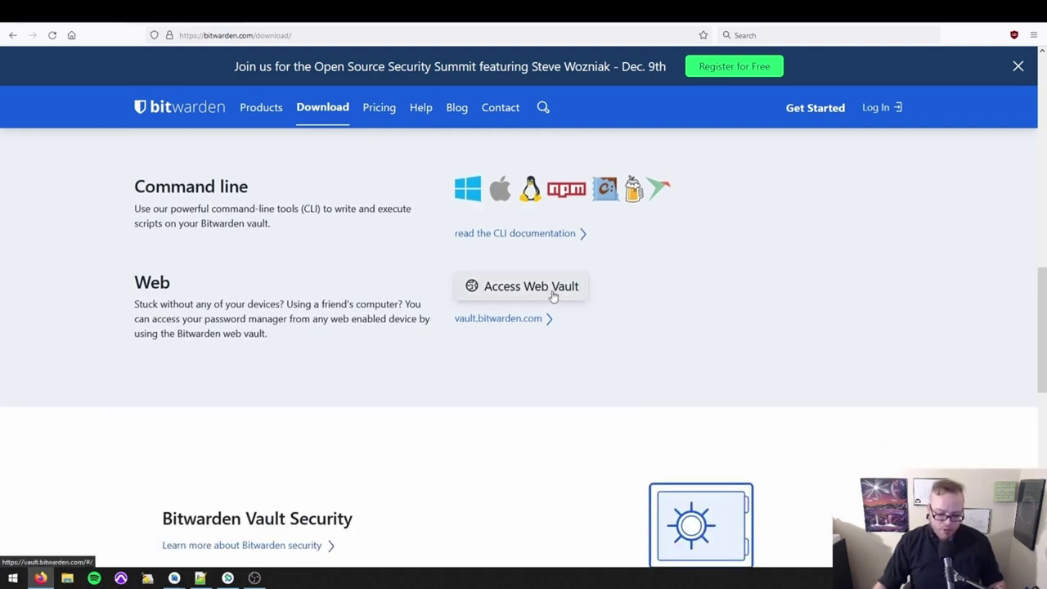
click(12, 35)
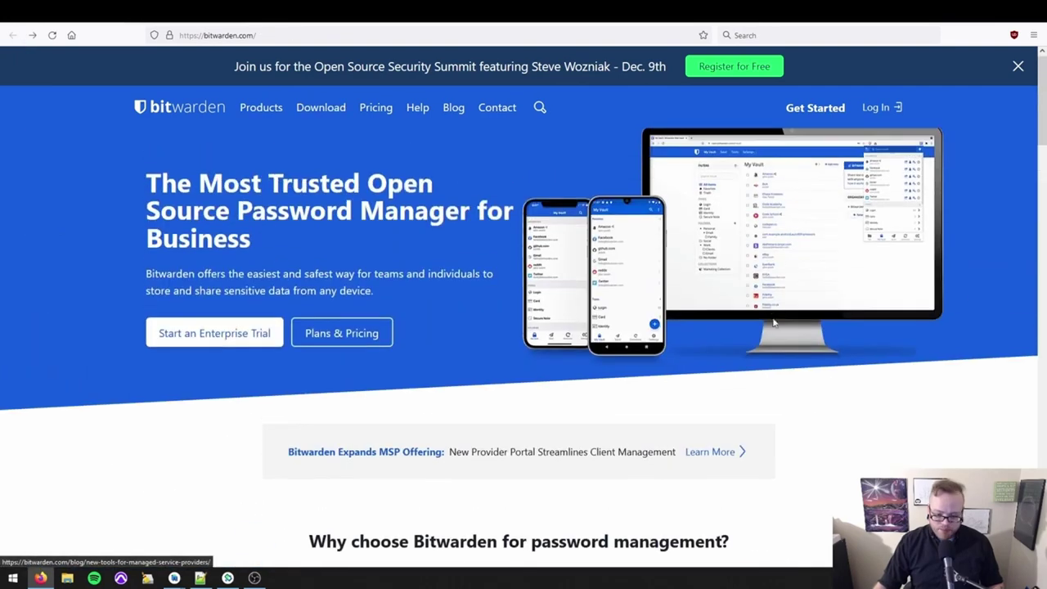
Start a free account, paste the e-mail address and enter the account holder's full name.
click(810, 109)
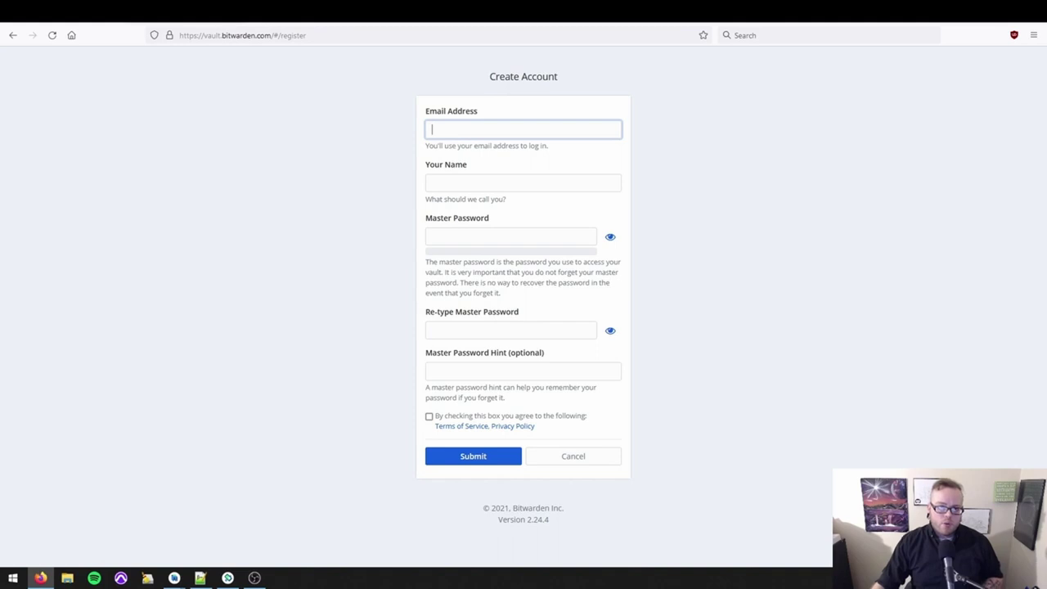
key(alt+Tab)
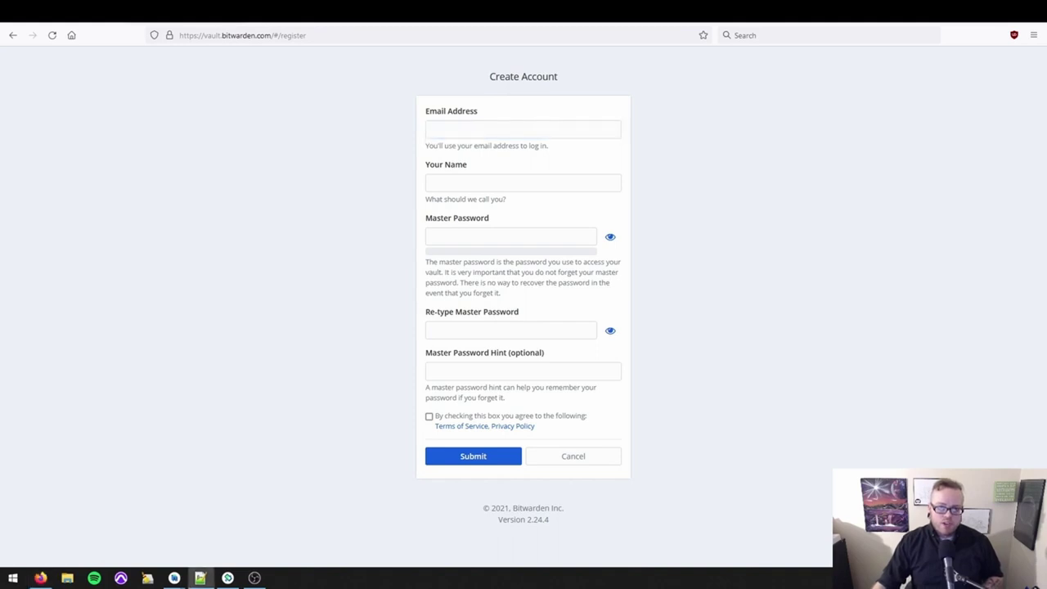
key(alt+Tab)
key(ctrl+v)
click(519, 184)
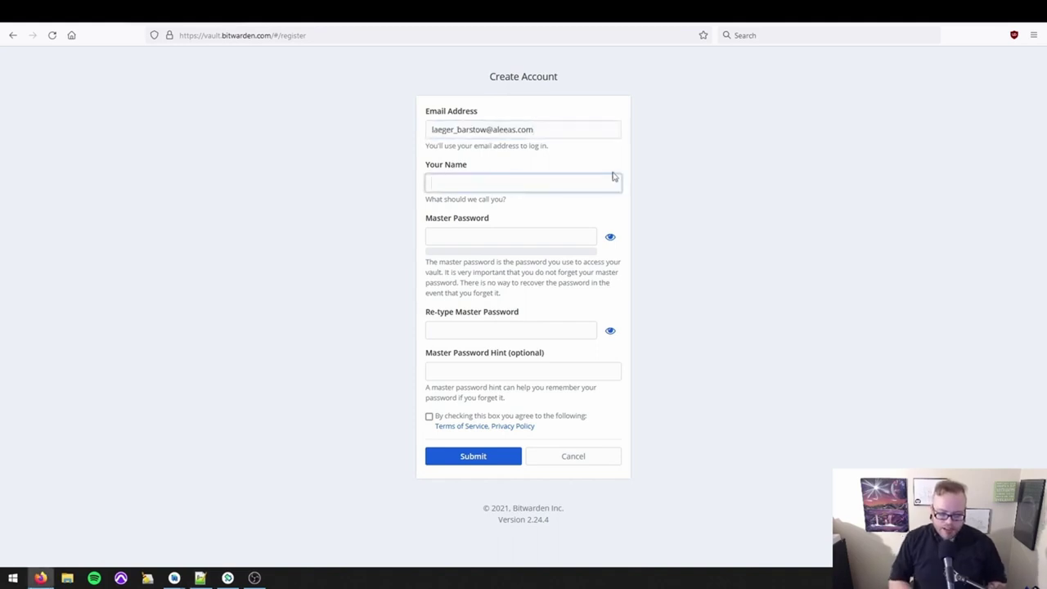
key(Tab)
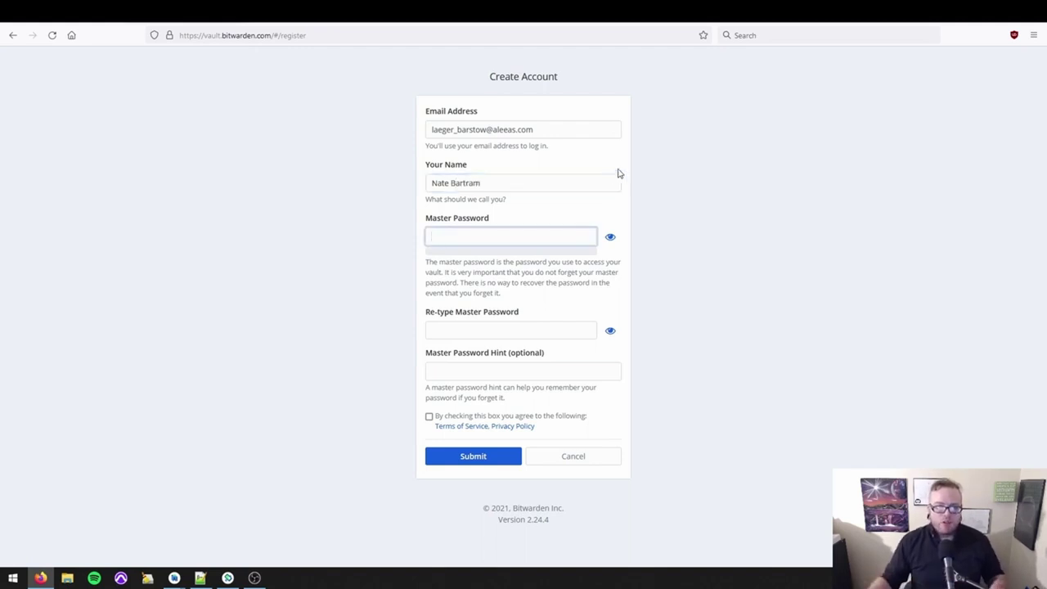
key(alt+Tab)
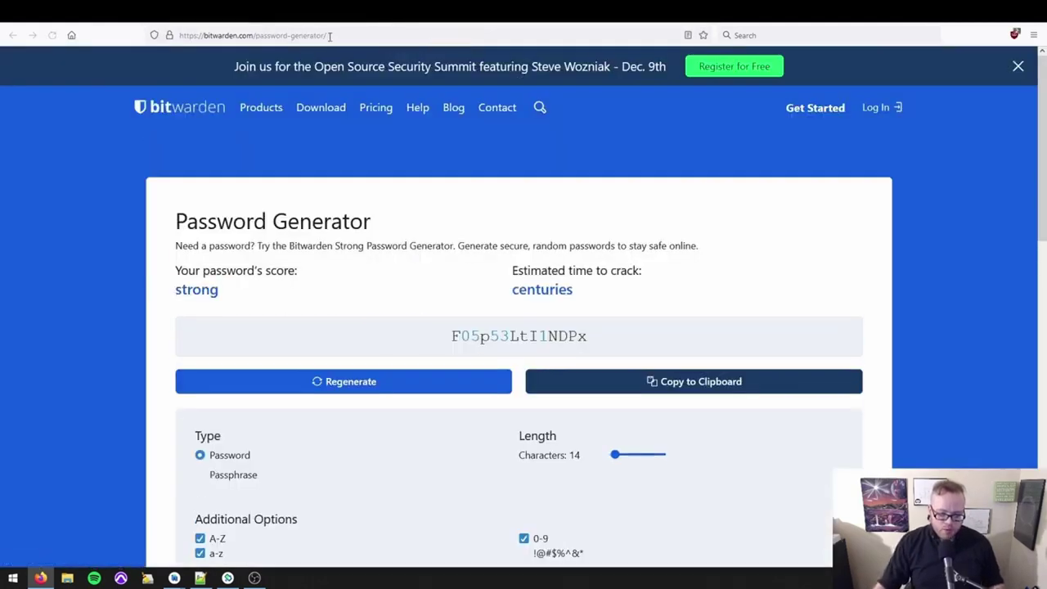
Switch the generator to Passphrase, leaving Capitalize and Include Number turned off.
scroll(368, 50, down, 1)
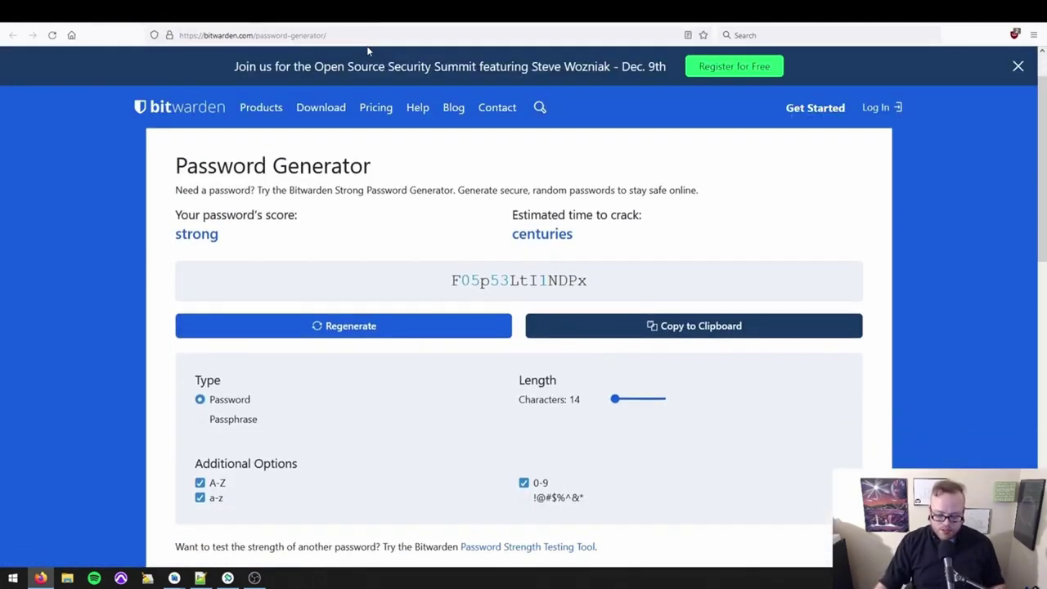
scroll(393, 166, down, 2)
scroll(409, 327, up, 1)
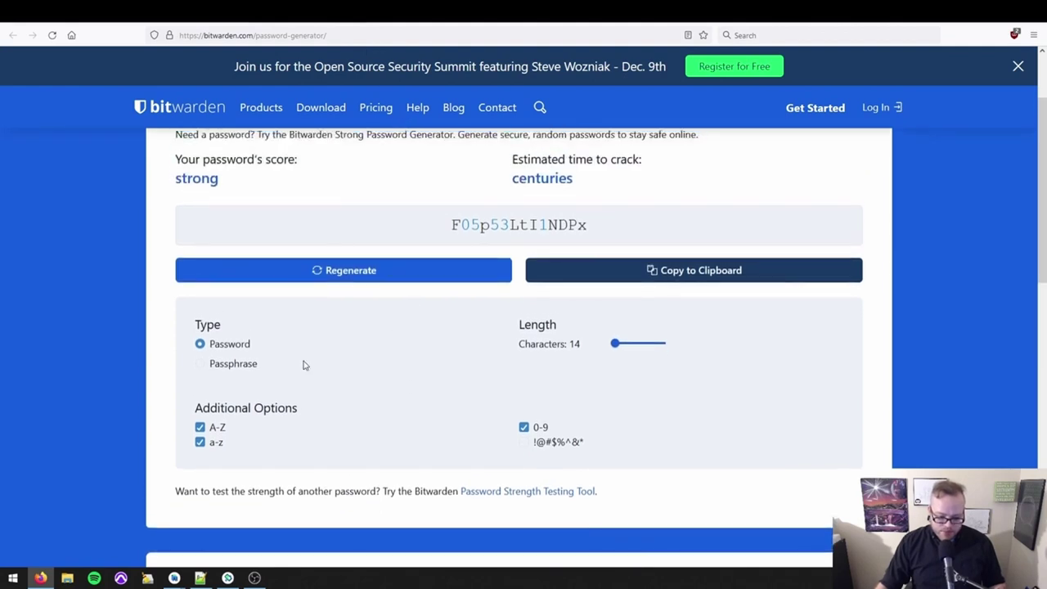
click(215, 367)
scroll(245, 393, up, 1)
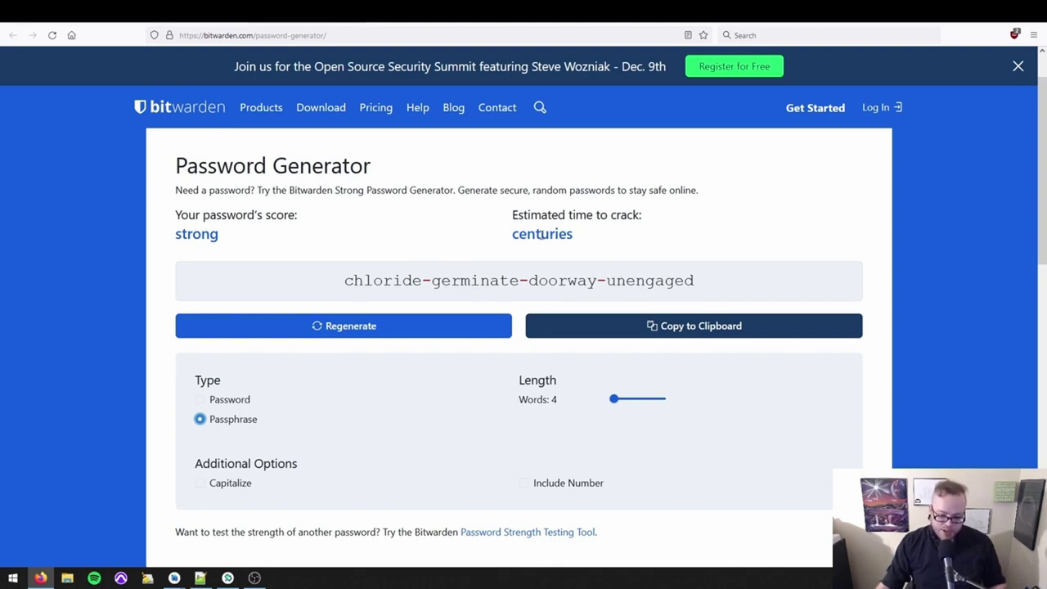
scroll(214, 373, down, 2)
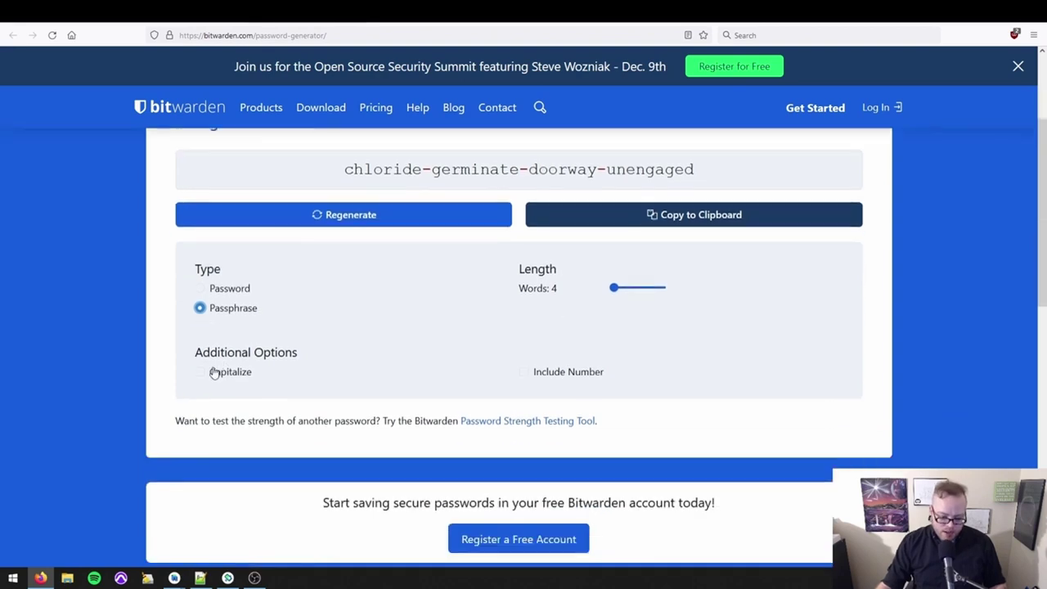
click(214, 373)
click(214, 373)
click(589, 373)
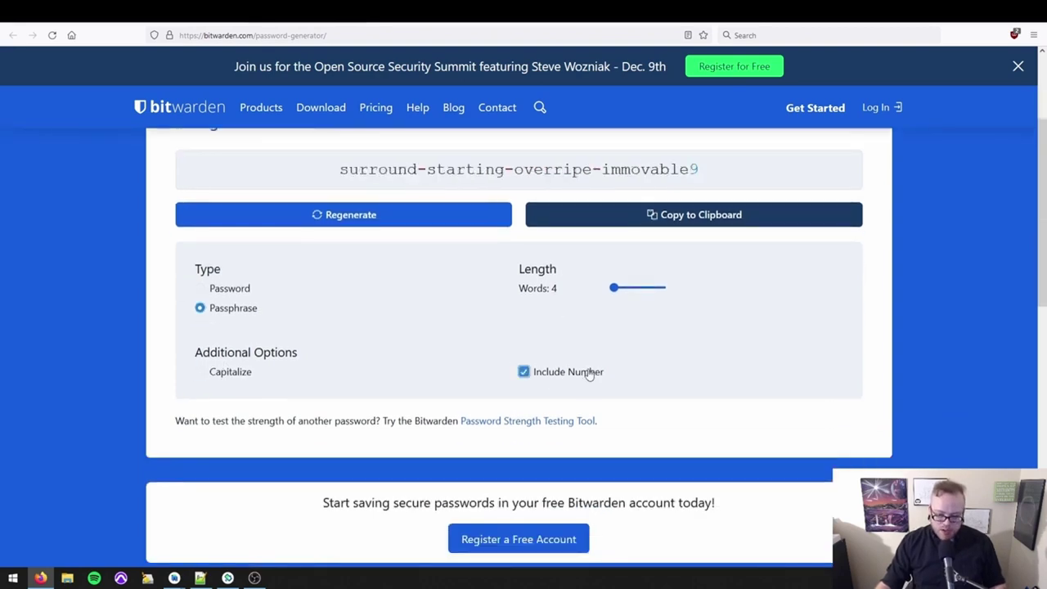
click(588, 372)
Set the passphrase to six words and copy it to the clipboard.
scroll(605, 359, up, 1)
drag(616, 348, 621, 351)
scroll(561, 339, up, 1)
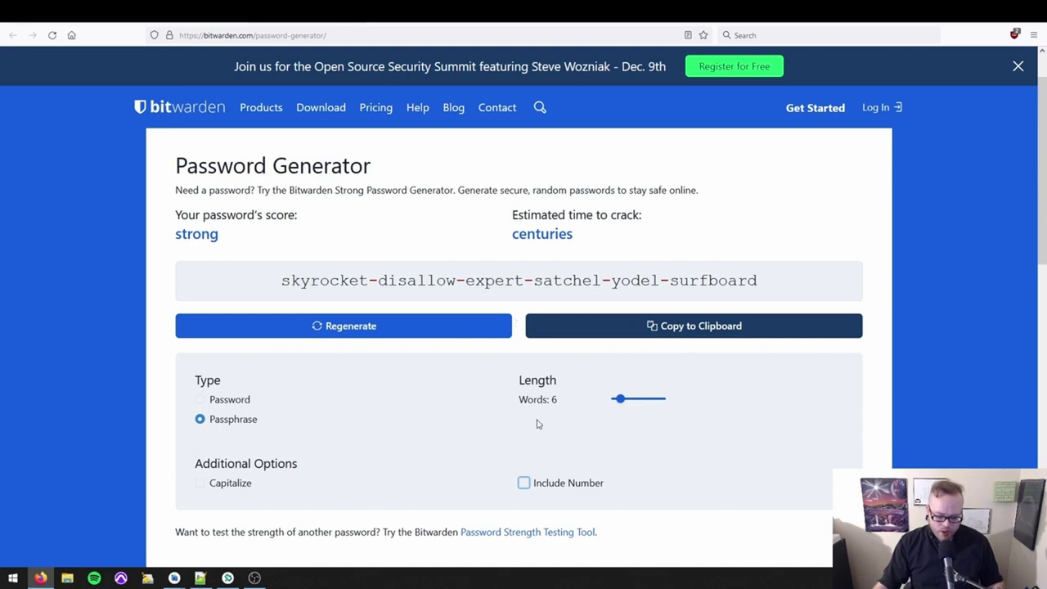
scroll(540, 419, up, 1)
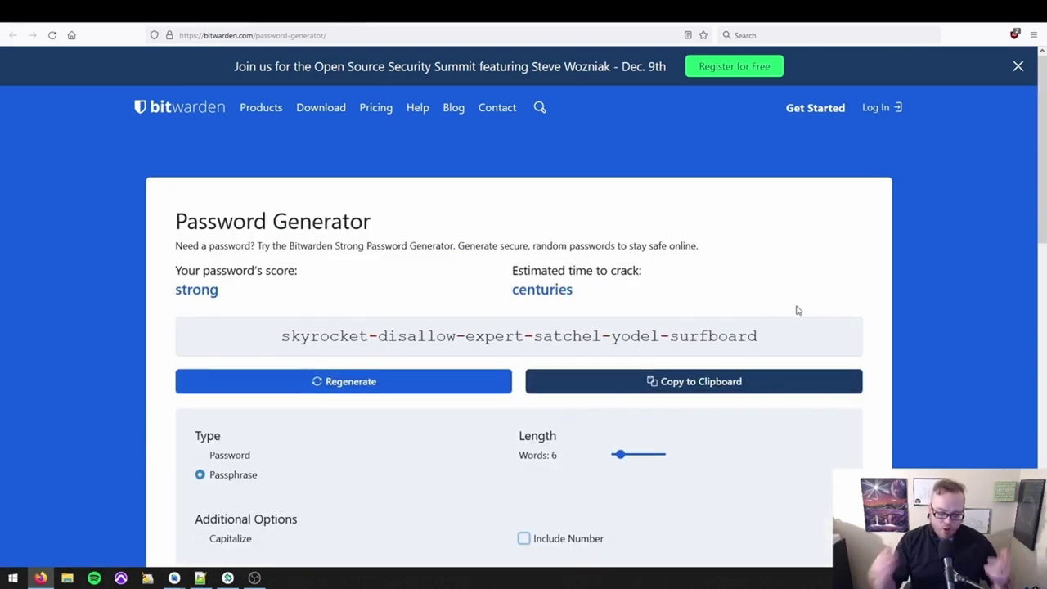
click(706, 382)
click(199, 577)
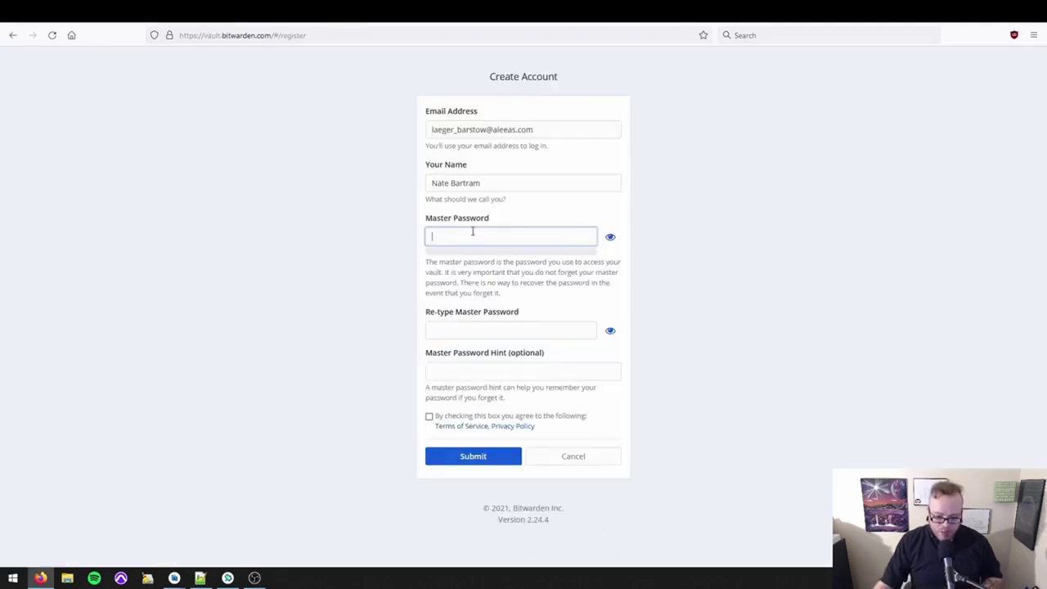
Paste the passphrase as master password and confirmation, accept the terms, and create the account.
key(ctrl+v)
click(479, 330)
key(ctrl+v)
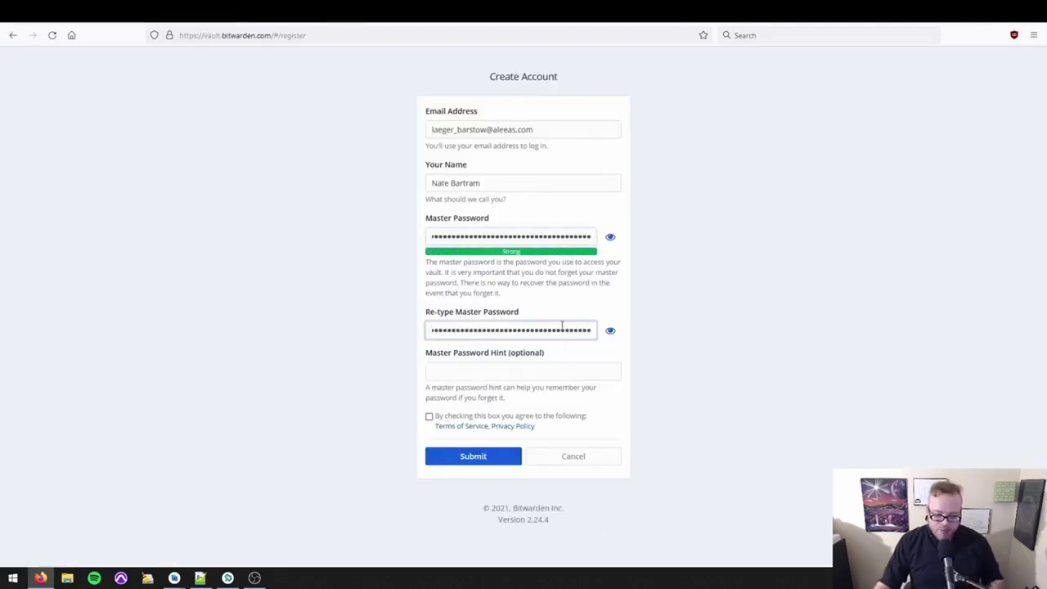
drag(502, 294, 423, 264)
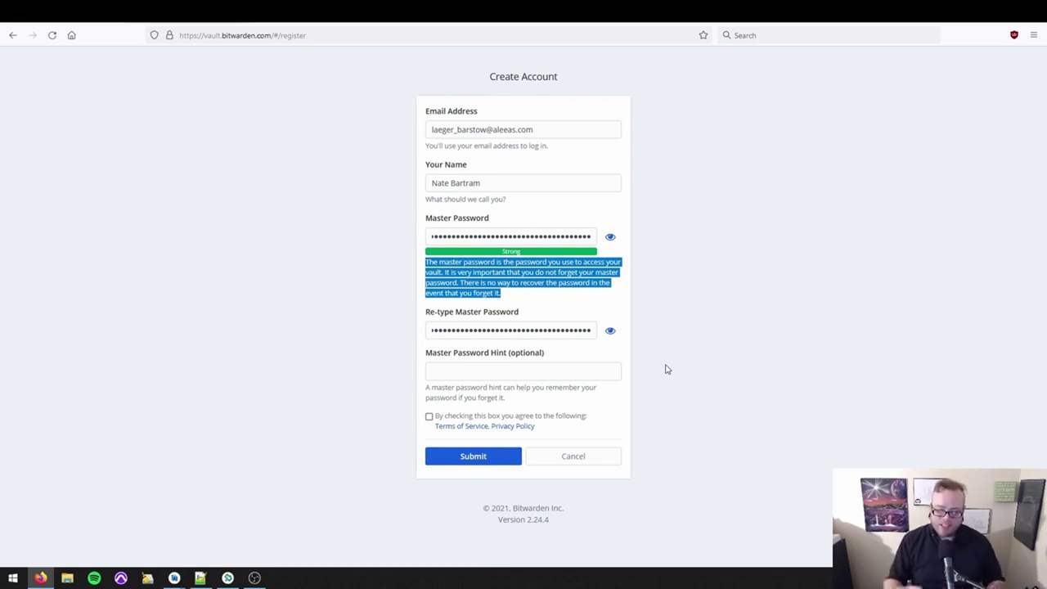
key(Tab)
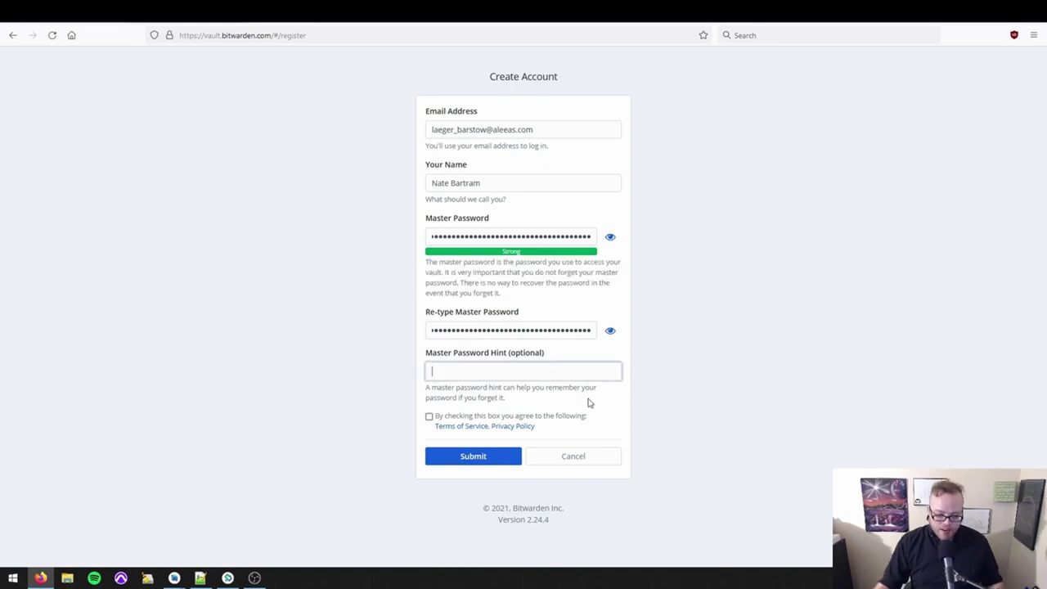
click(428, 416)
click(472, 457)
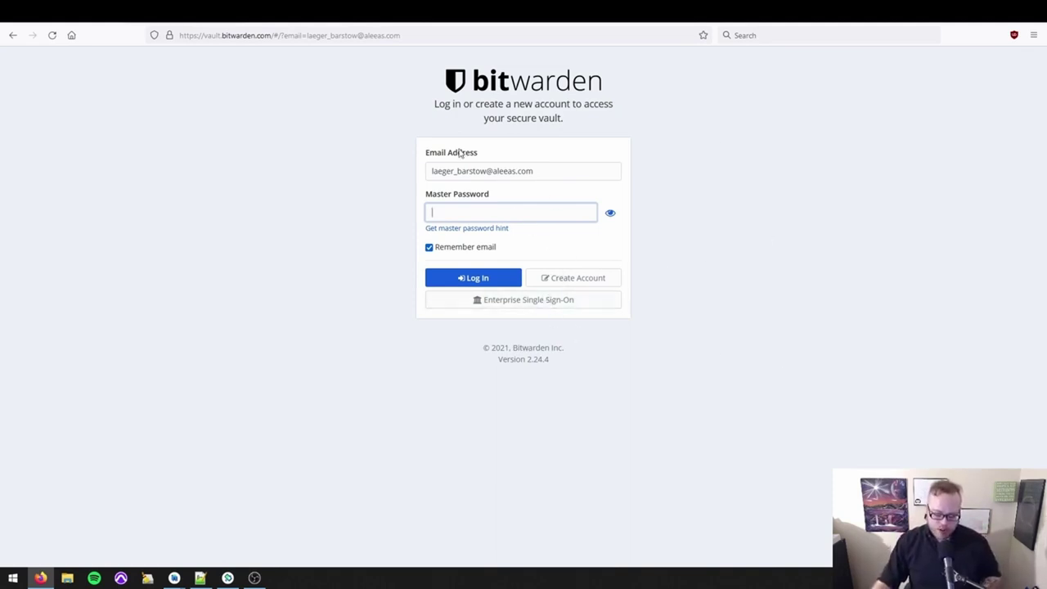
Paste the master password and log in to the new vault.
key(ctrl+v)
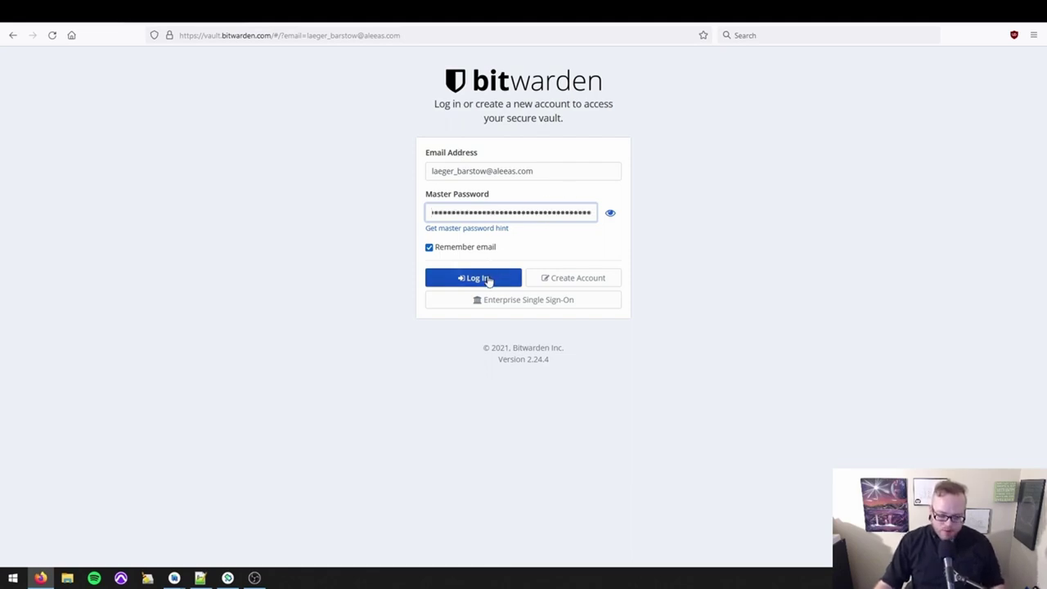
click(489, 281)
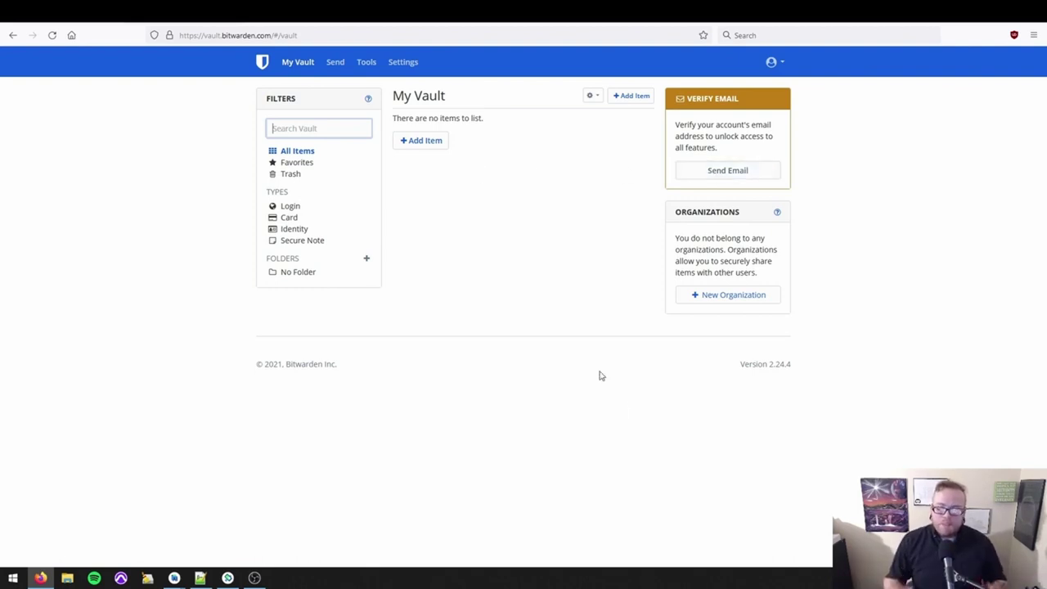
Open My Account's Two-step Login page and review the YubiKey and Authenticator App providers.
click(772, 64)
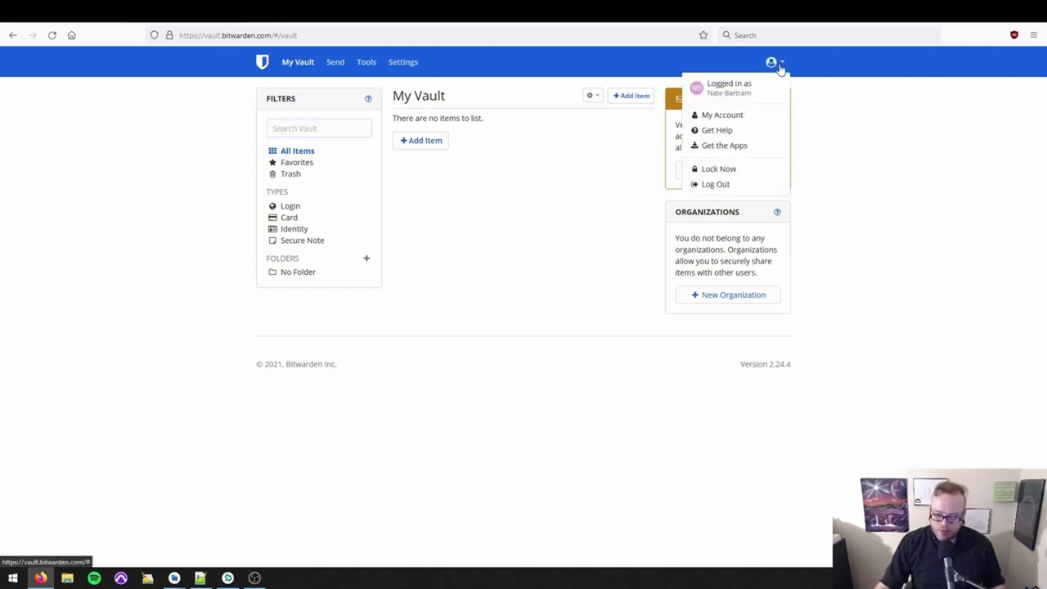
click(739, 123)
click(291, 232)
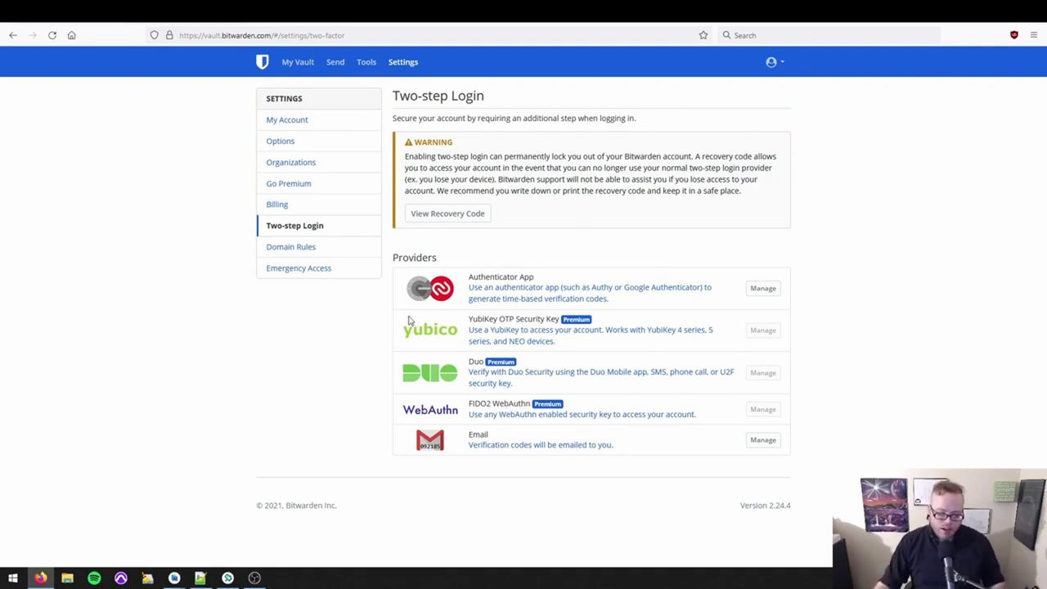
drag(560, 319, 469, 324)
click(470, 322)
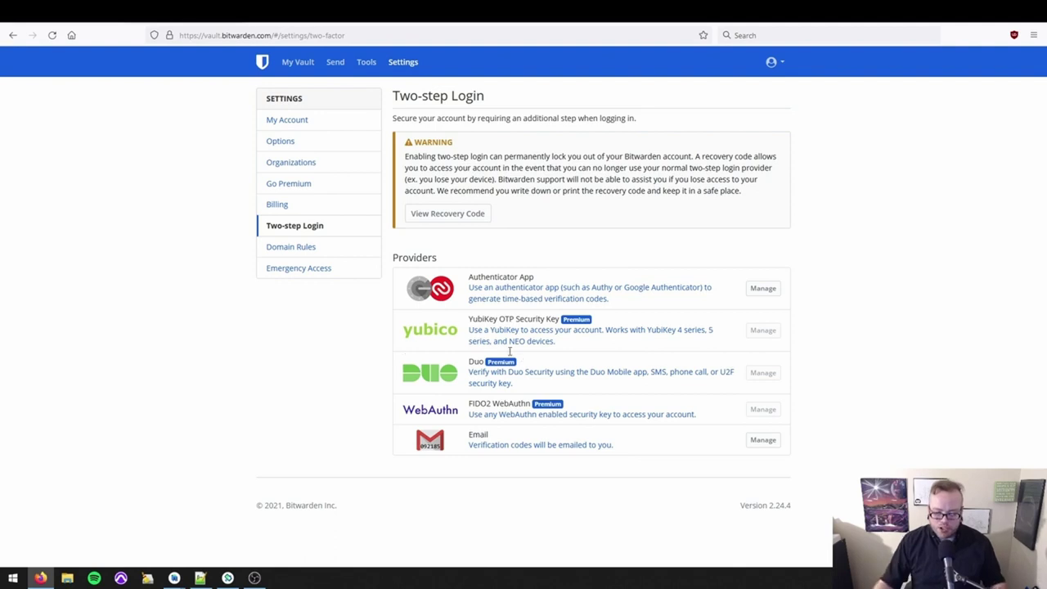
drag(468, 277, 554, 276)
click(554, 276)
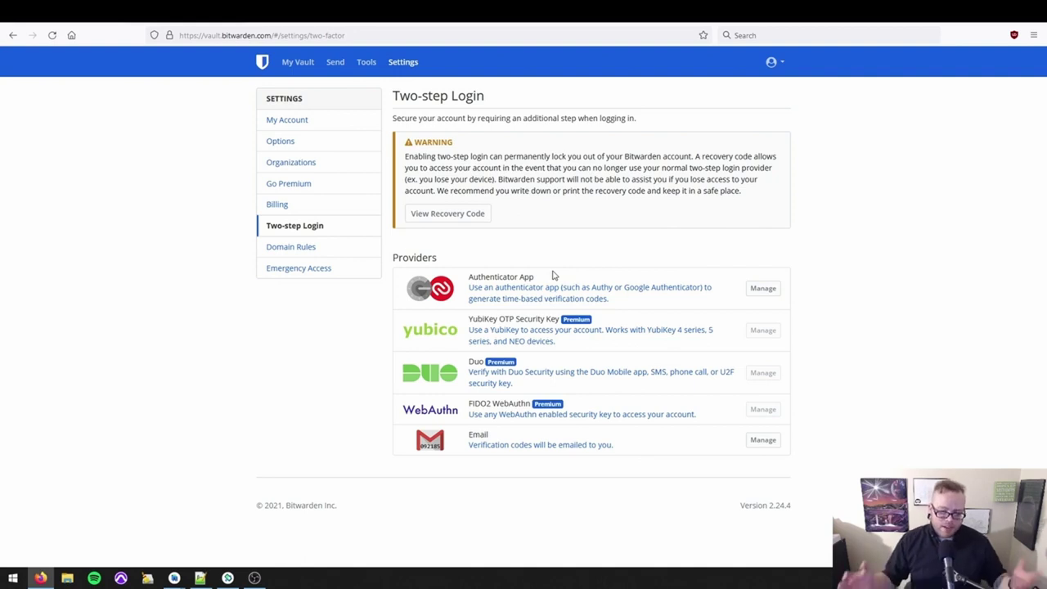
Open the Tools password generator and regenerate a 14-character password.
click(365, 63)
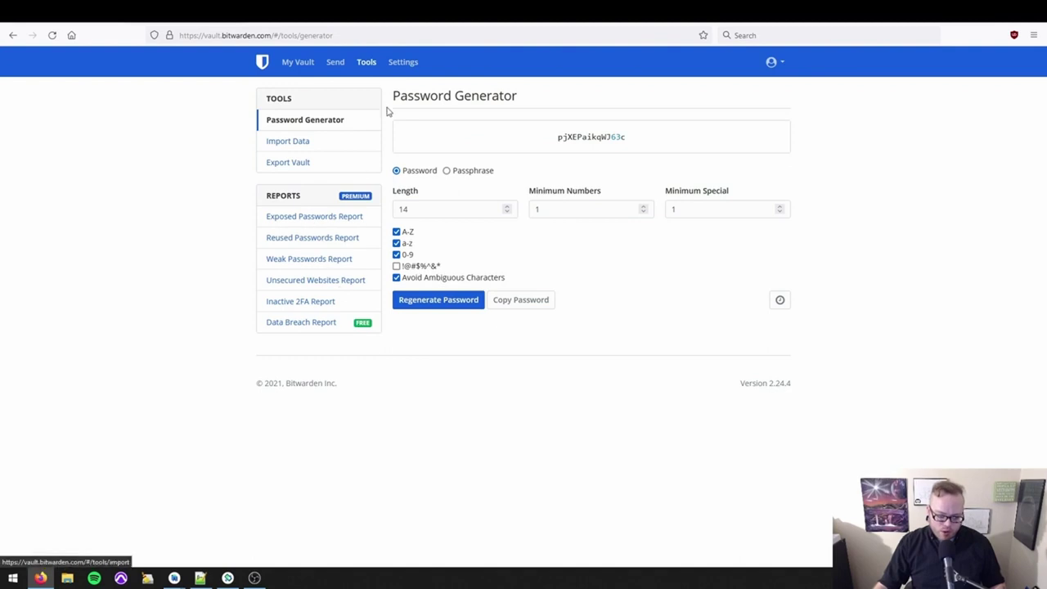
double_click(440, 208)
click(476, 189)
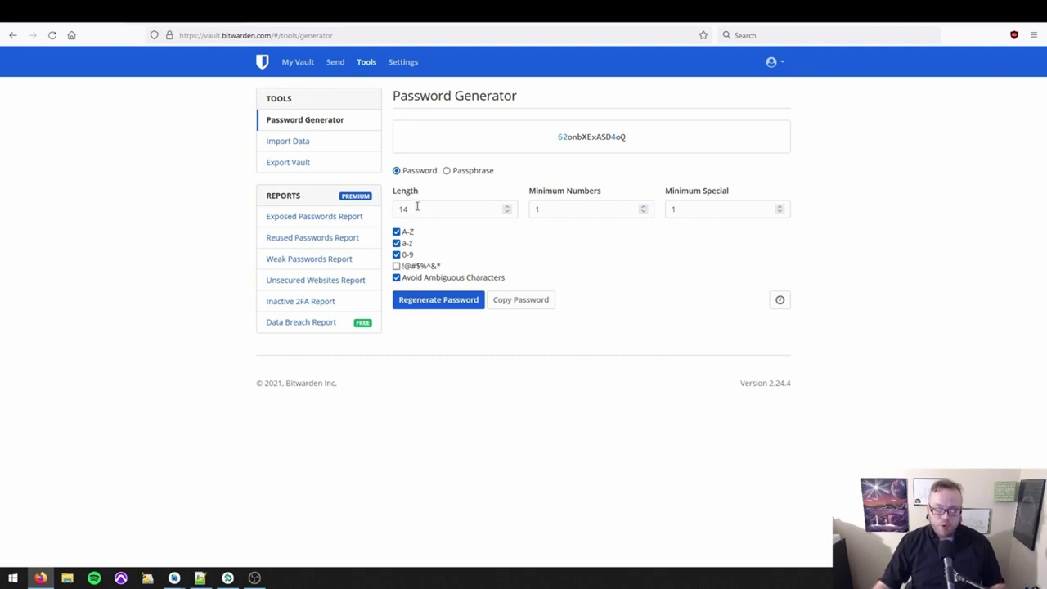
double_click(400, 262)
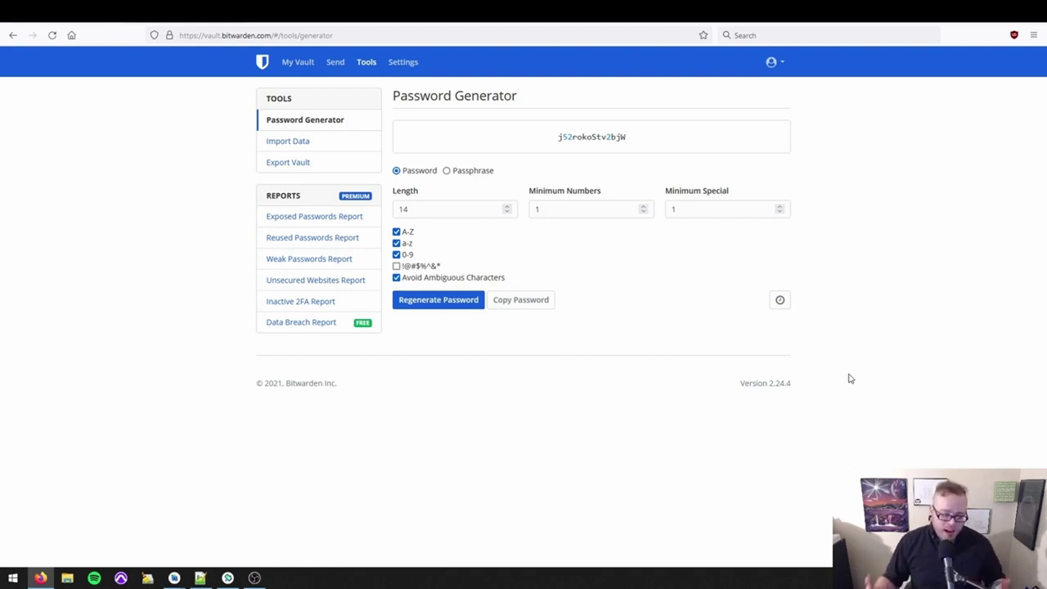
Set length 25 with !@#$%^&* special characters, regenerate repeatedly, and briefly try Passphrase.
double_click(403, 209)
text(25)
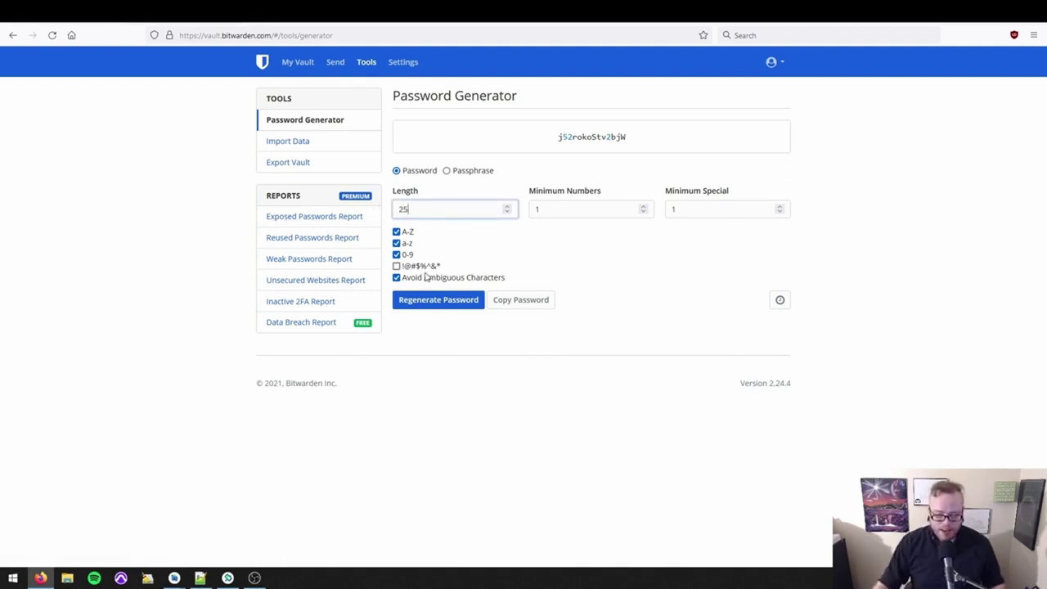
click(423, 267)
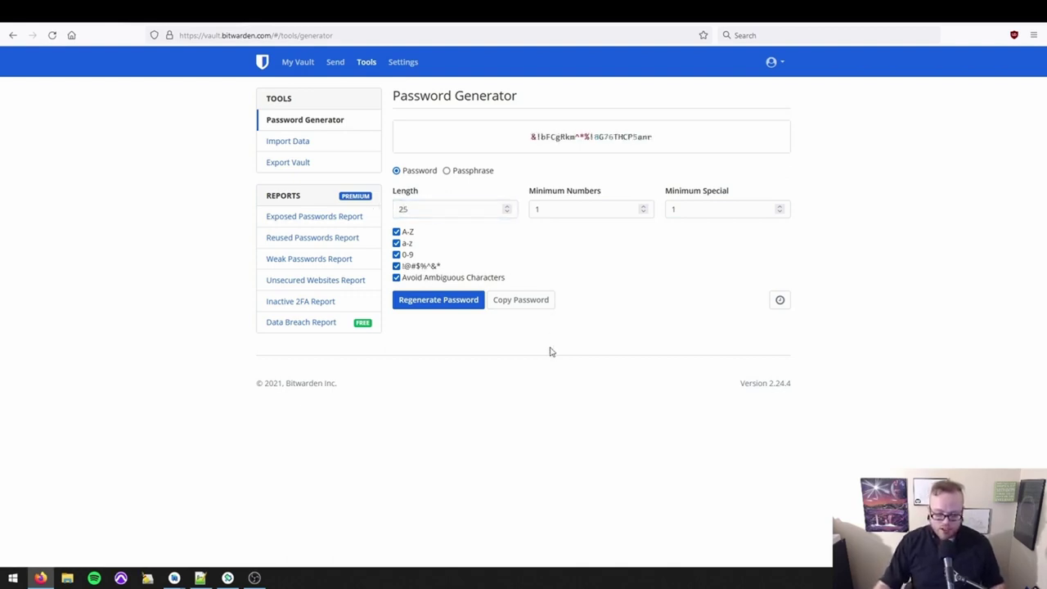
click(444, 309)
click(444, 310)
click(444, 311)
click(444, 311)
click(444, 310)
click(444, 309)
click(447, 309)
click(448, 309)
click(447, 309)
click(448, 309)
click(449, 309)
click(448, 309)
click(449, 308)
click(460, 172)
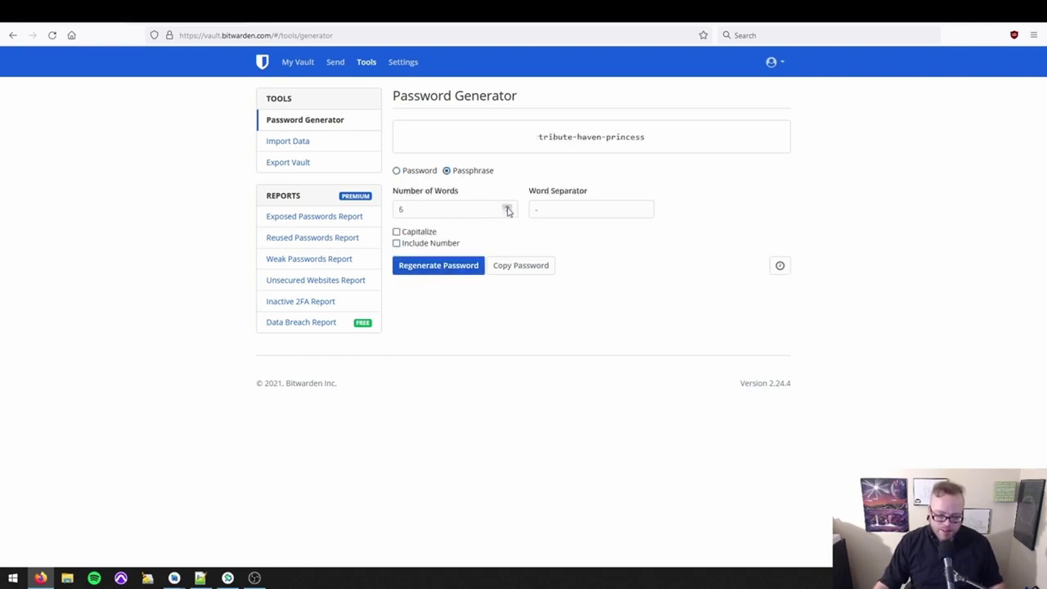
click(398, 171)
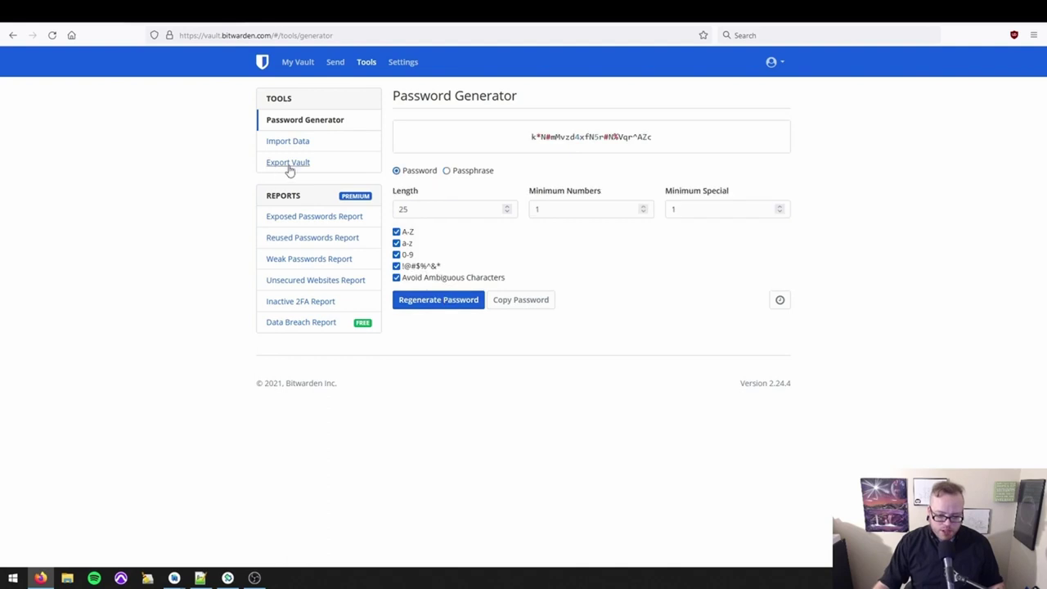
From My Vault, add a Login-type item and enter the name ProtonMail.
click(299, 65)
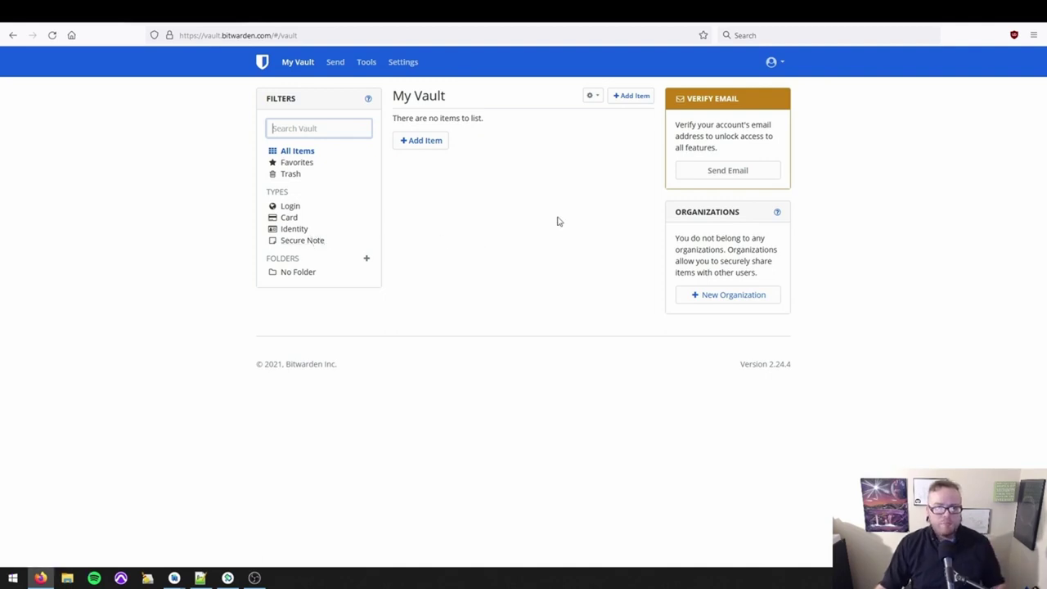
click(419, 140)
click(418, 128)
click(354, 141)
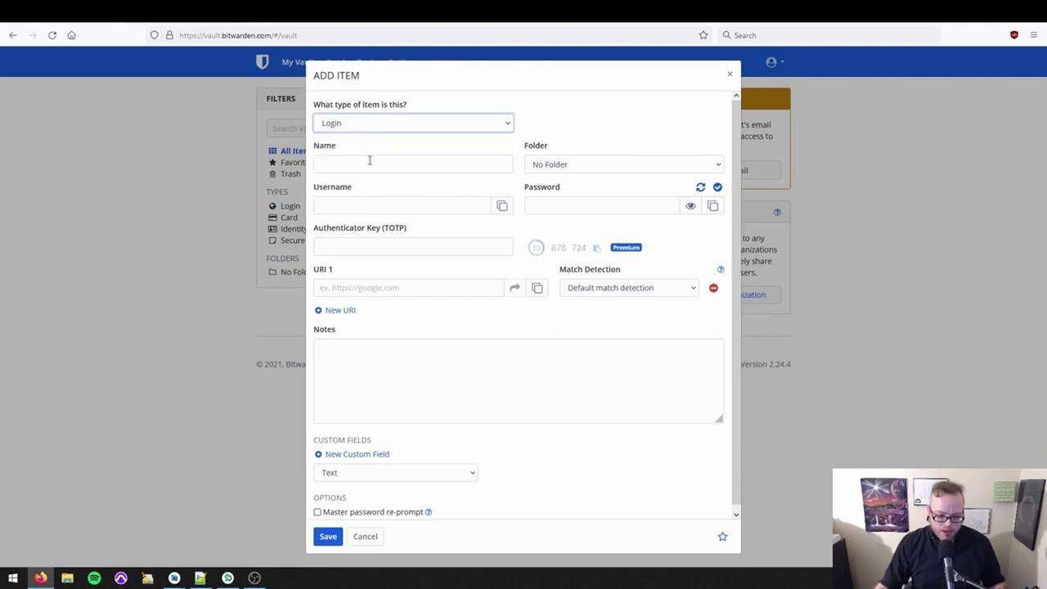
click(501, 165)
text(ProtonMail)
key(Tab)
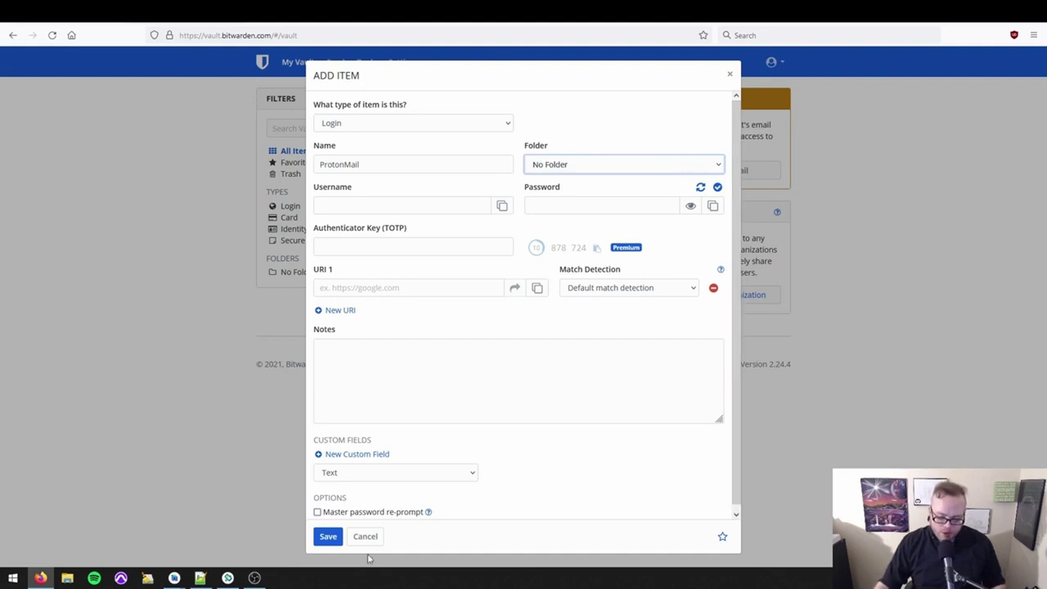
Discard the unfinished item and create a new folder named Banking.
click(363, 535)
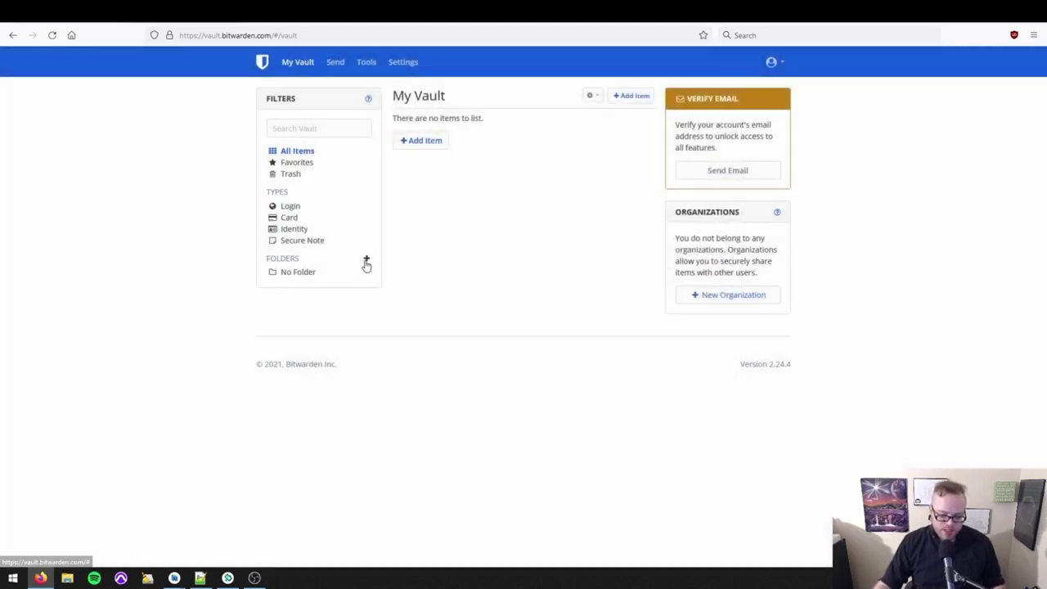
click(366, 260)
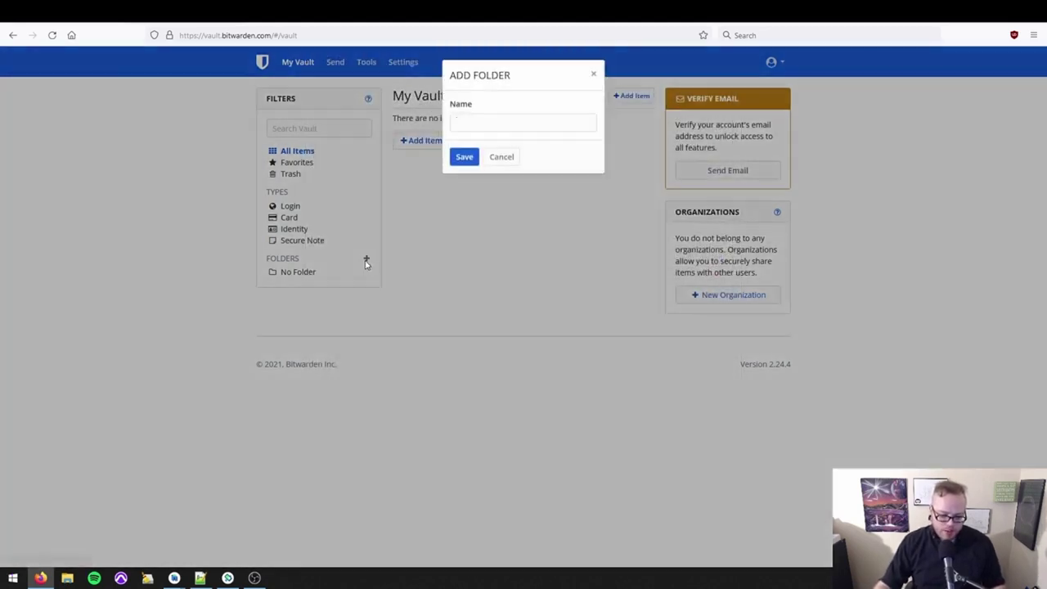
text(Banking)
click(476, 158)
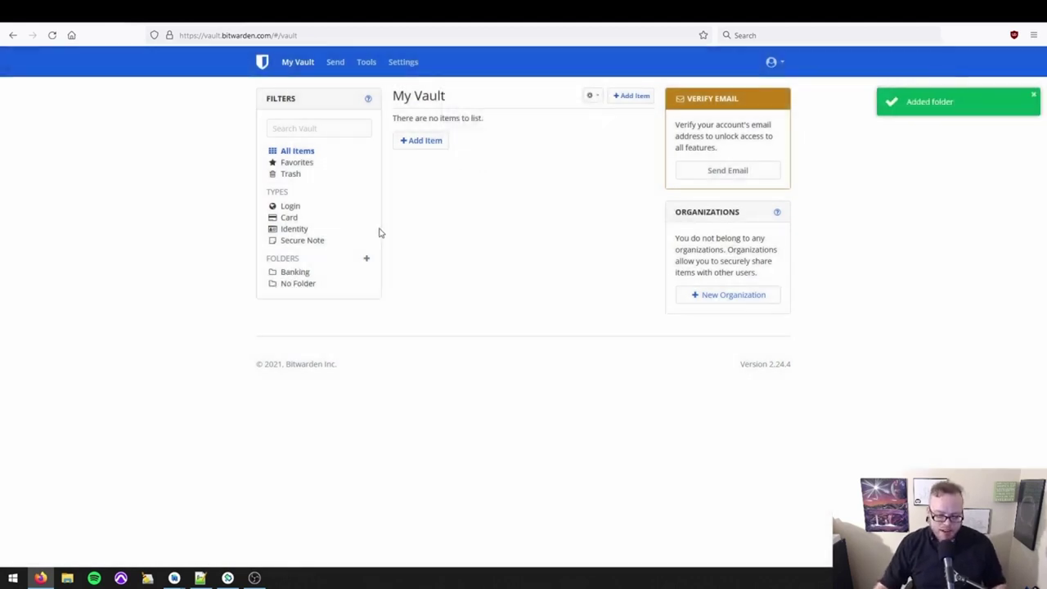
Add a ProtonMail login filed in the Banking folder and enter its username.
click(420, 140)
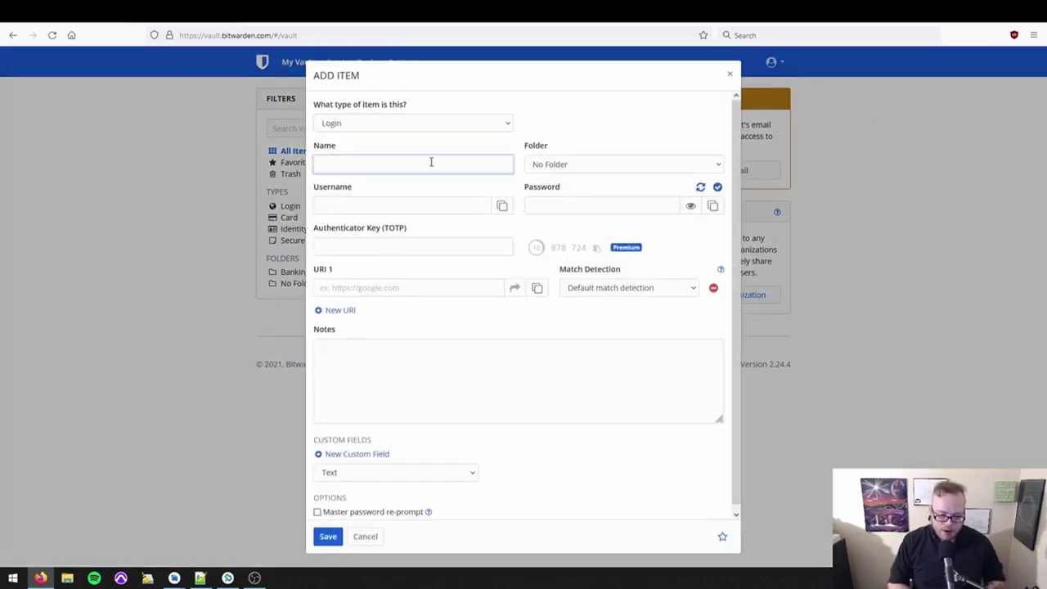
text(ProtonMail)
key(Tab)
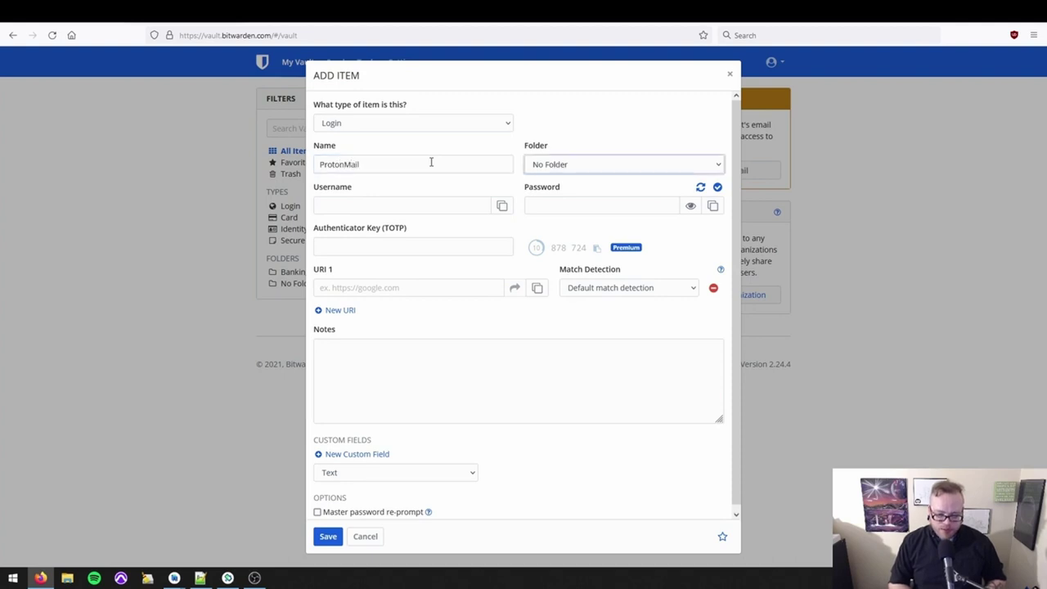
click(636, 167)
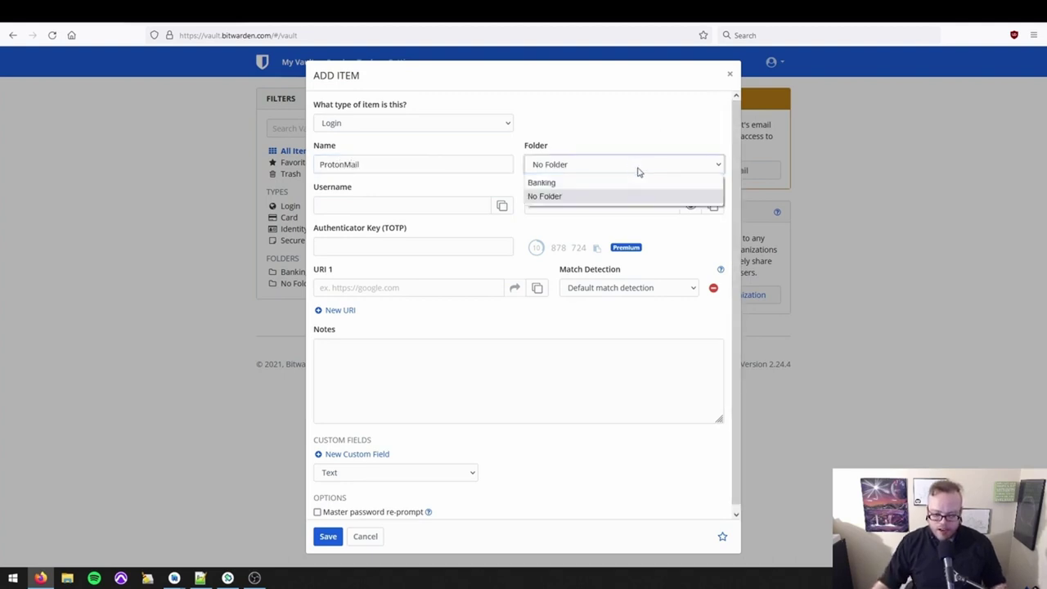
click(585, 185)
click(442, 205)
text(thenewoil)
key(Tab)
double_click(478, 204)
text(nateb)
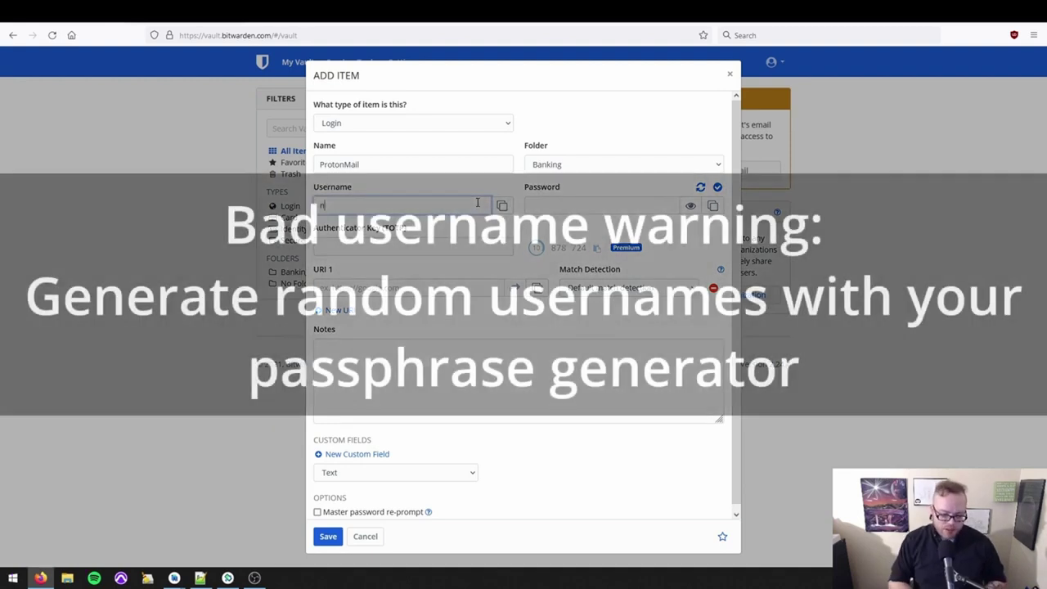
key(Tab)
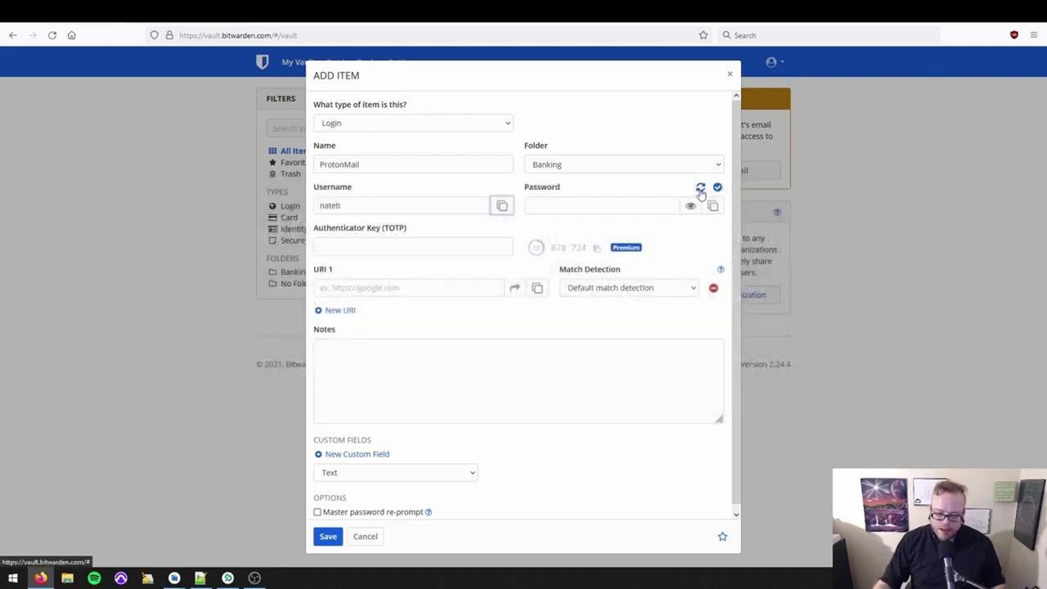
click(652, 207)
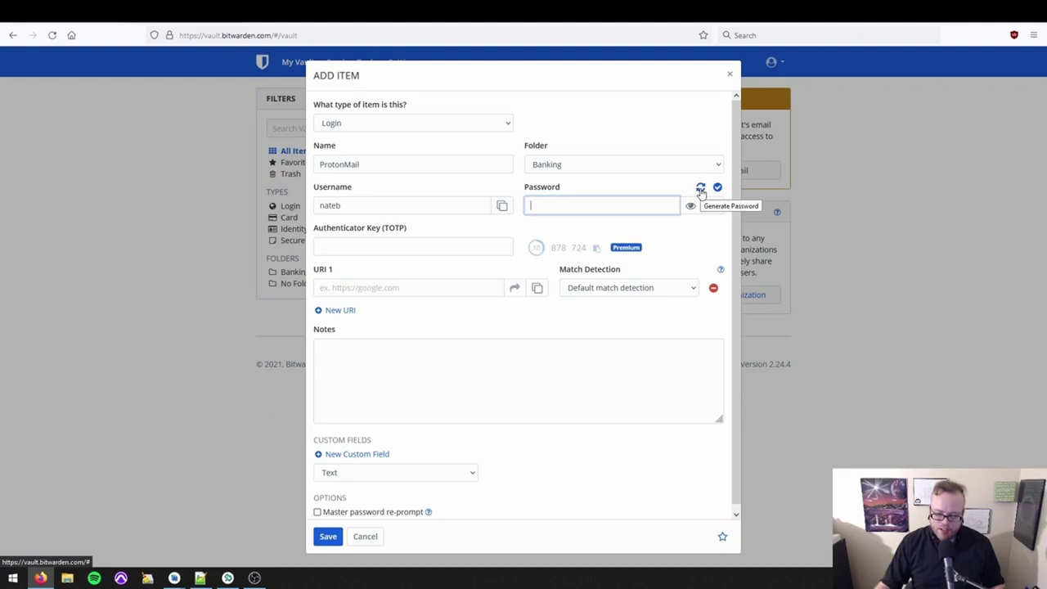
Fill the ProtonMail password with a generated one and show it in plain text.
click(701, 188)
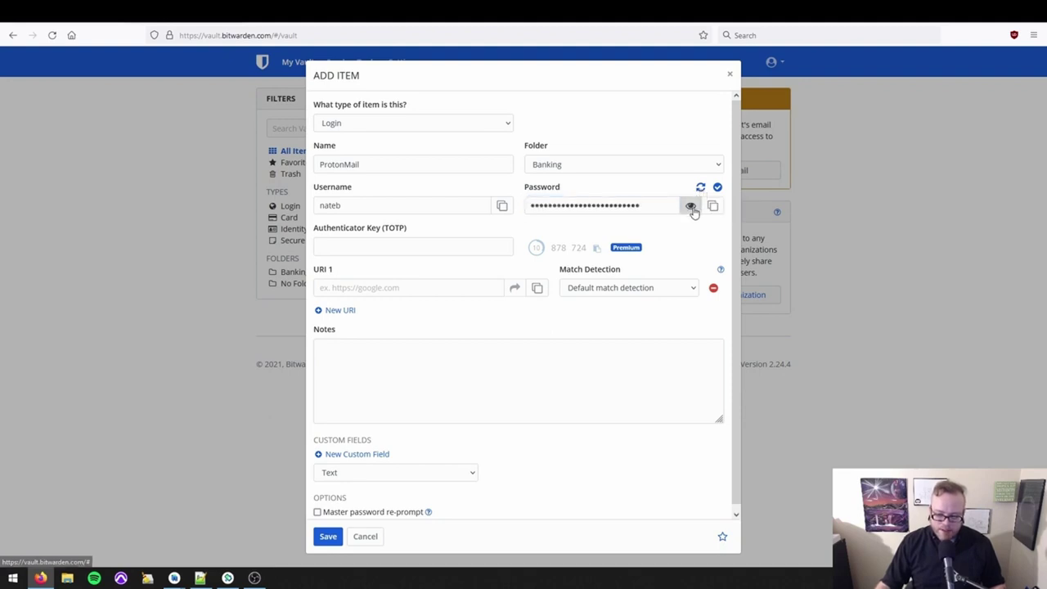
click(691, 206)
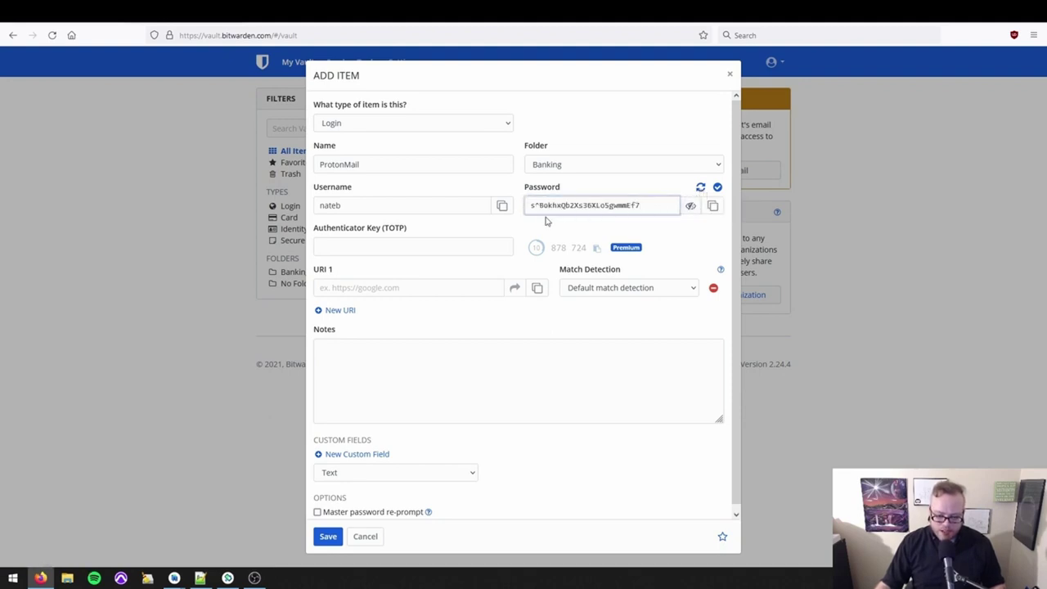
drag(538, 206, 657, 210)
Move through the Authenticator Key and URI 1 fields of the ProtonMail login.
click(656, 210)
scroll(627, 217, down, 1)
click(393, 238)
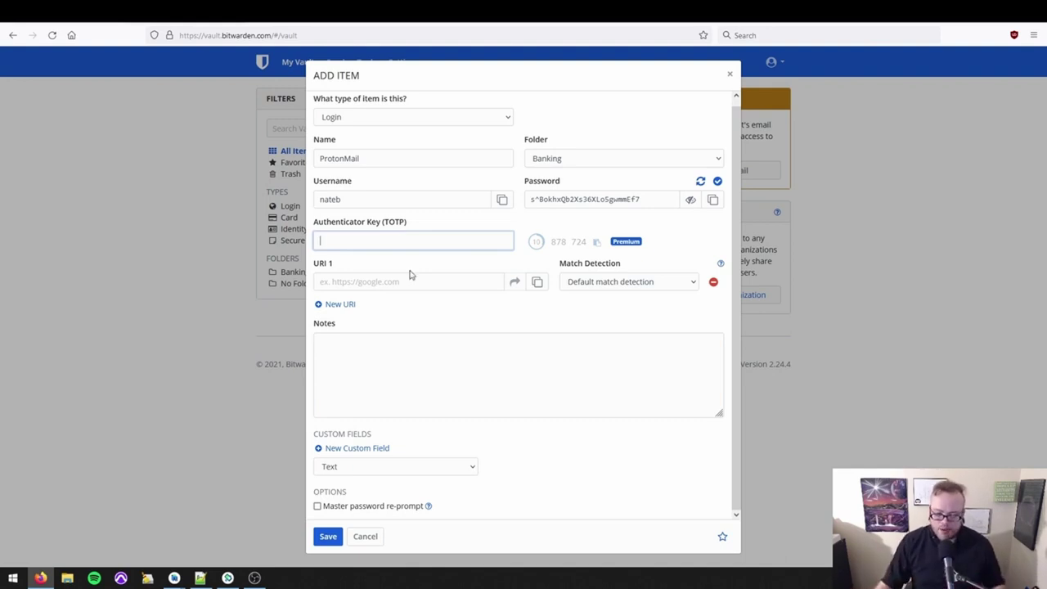
click(413, 277)
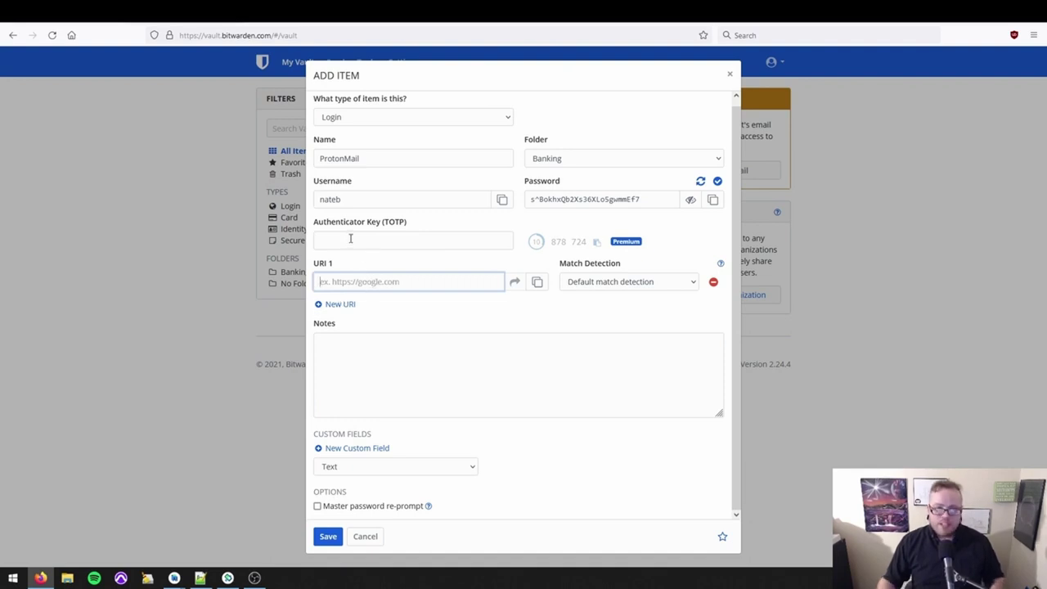
Load the ProtonMail homepage in the other browser tab.
click(332, 25)
click(335, 37)
text(protonmai)
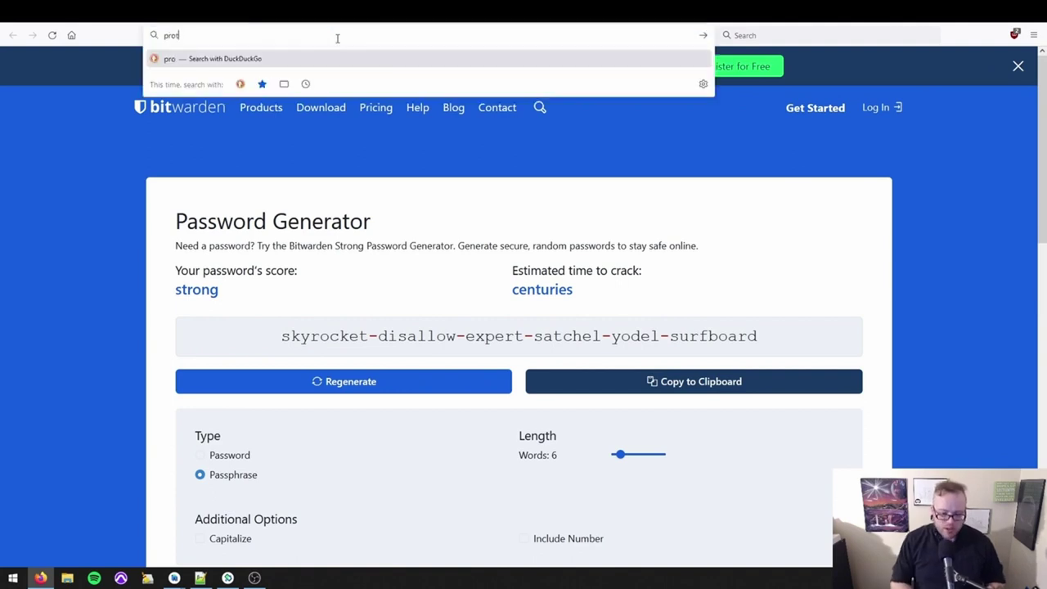
text(l.com)
key(Return)
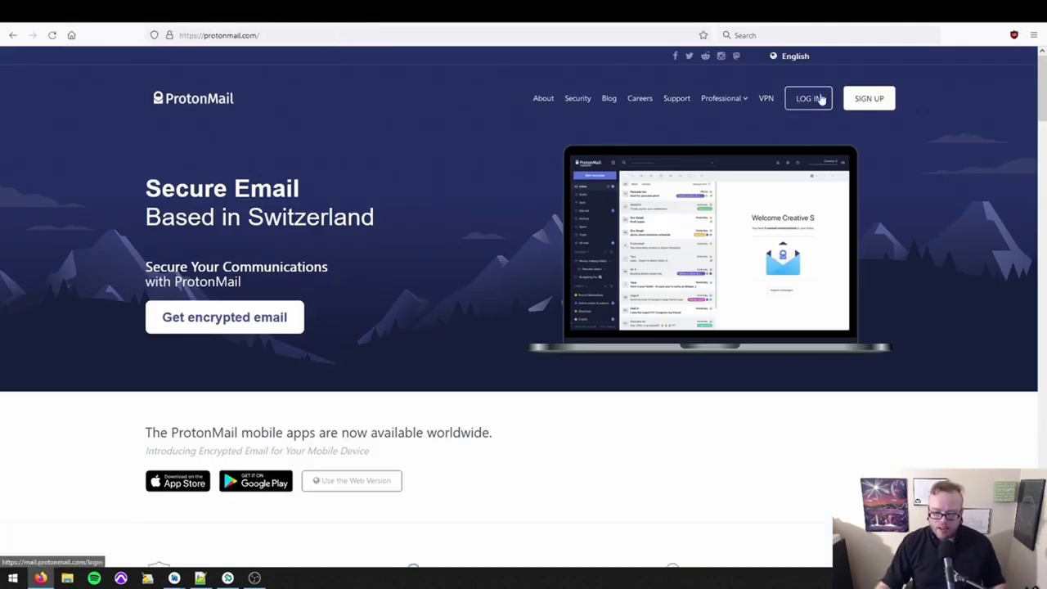
Open ProtonMail's sign-in page, enter the account e-mail, and copy the page address.
click(821, 99)
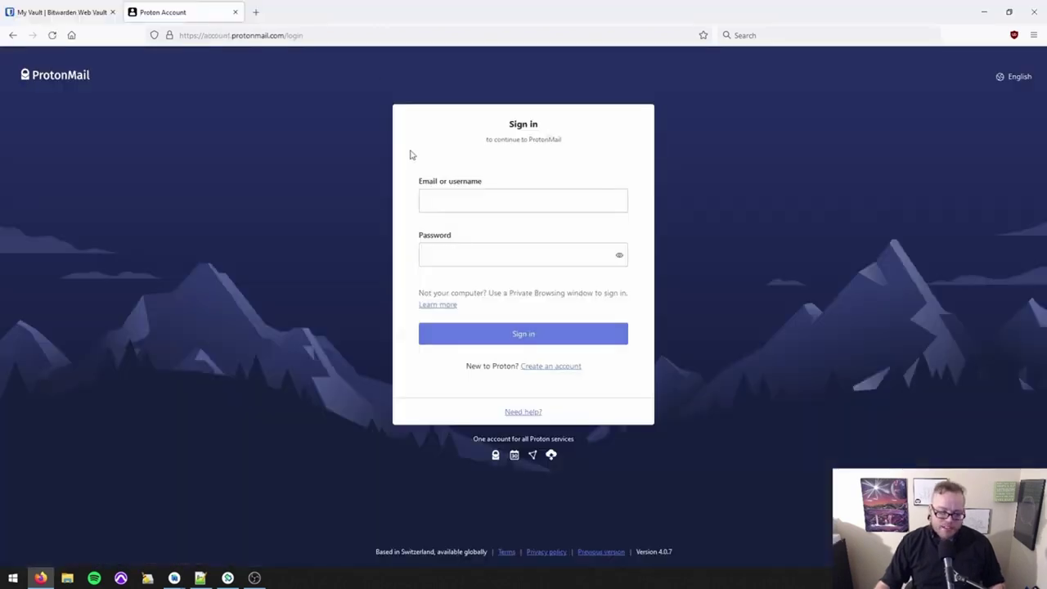
click(416, 196)
click(343, 37)
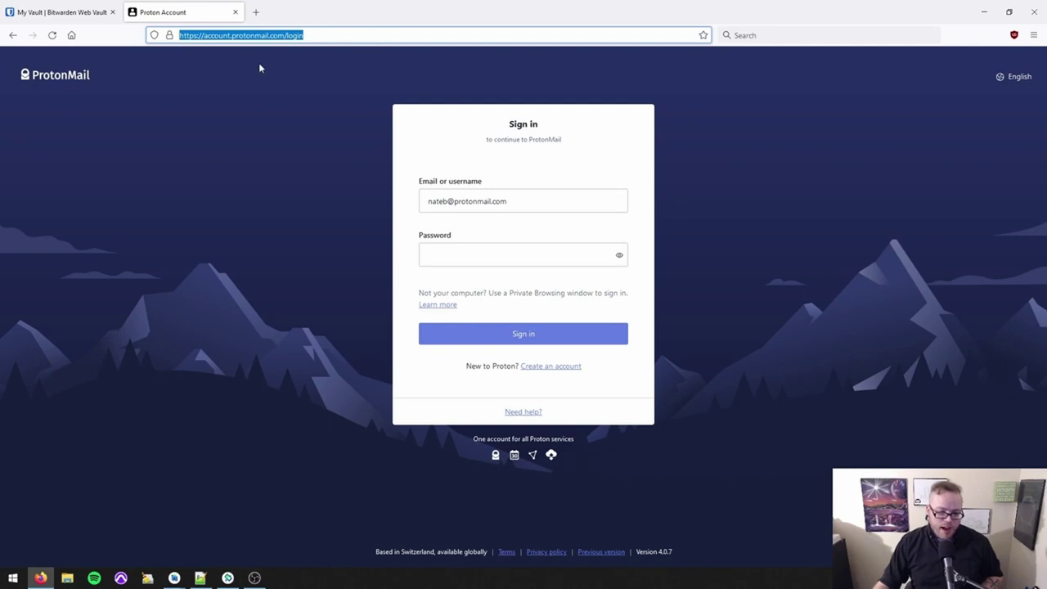
click(325, 35)
key(ctrl+a)
Paste the ProtonMail sign-in address into URI 1 and write a security-question note.
click(50, 12)
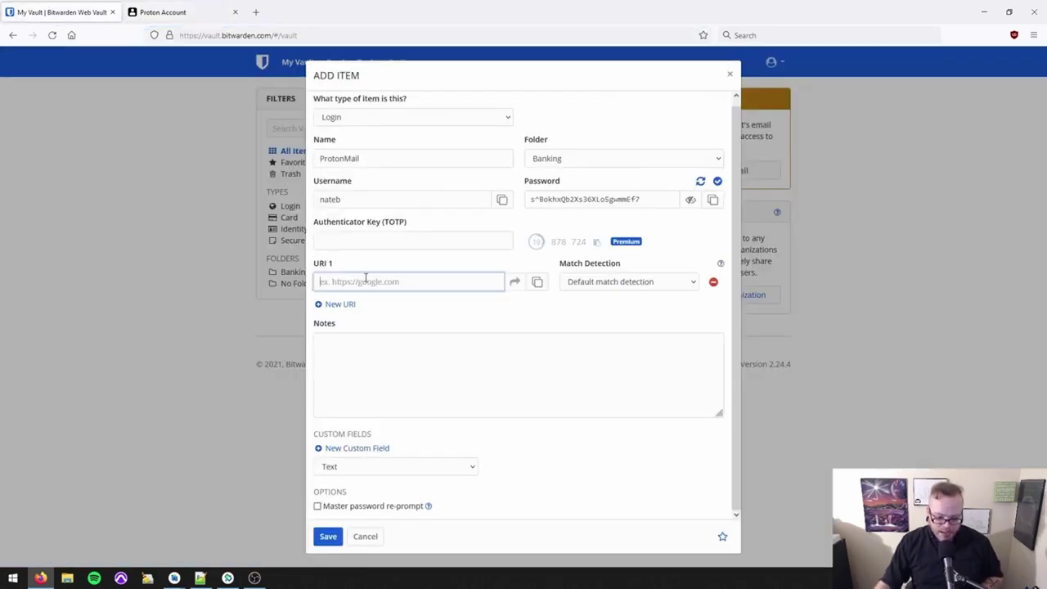
key(ctrl+v)
click(452, 354)
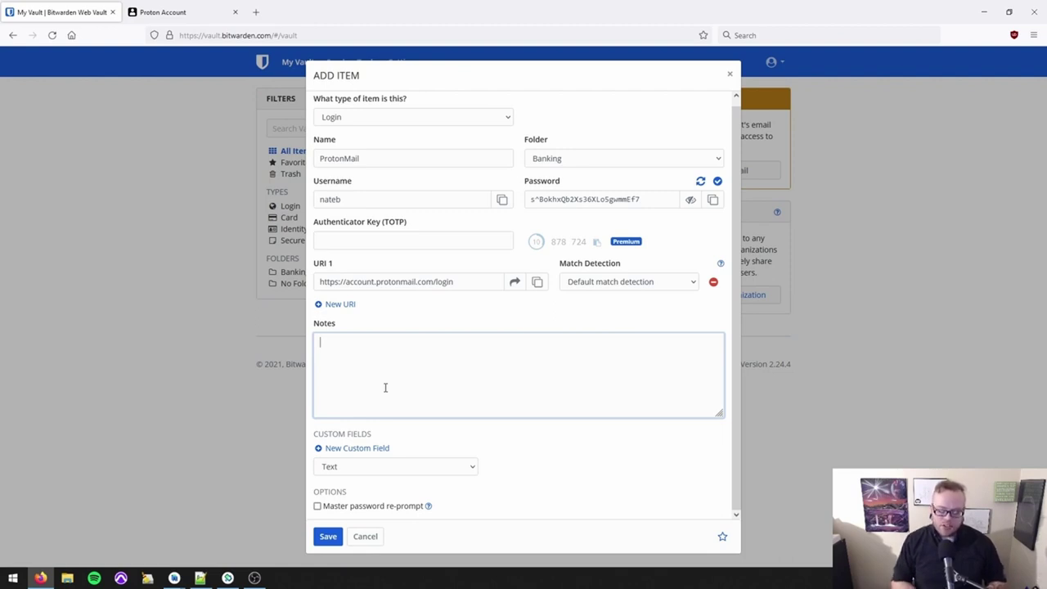
text(W)
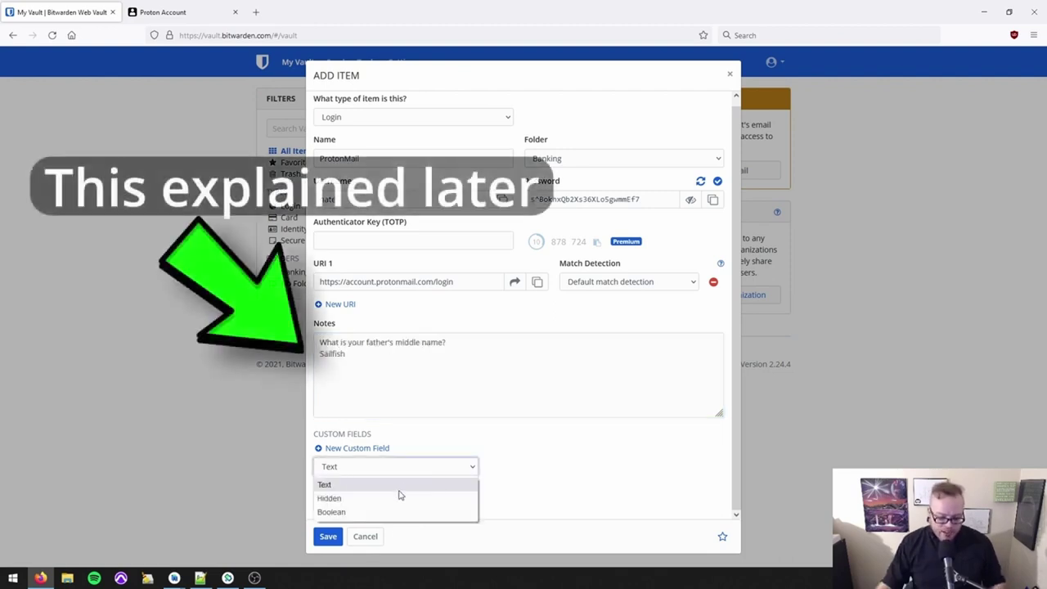
click(525, 463)
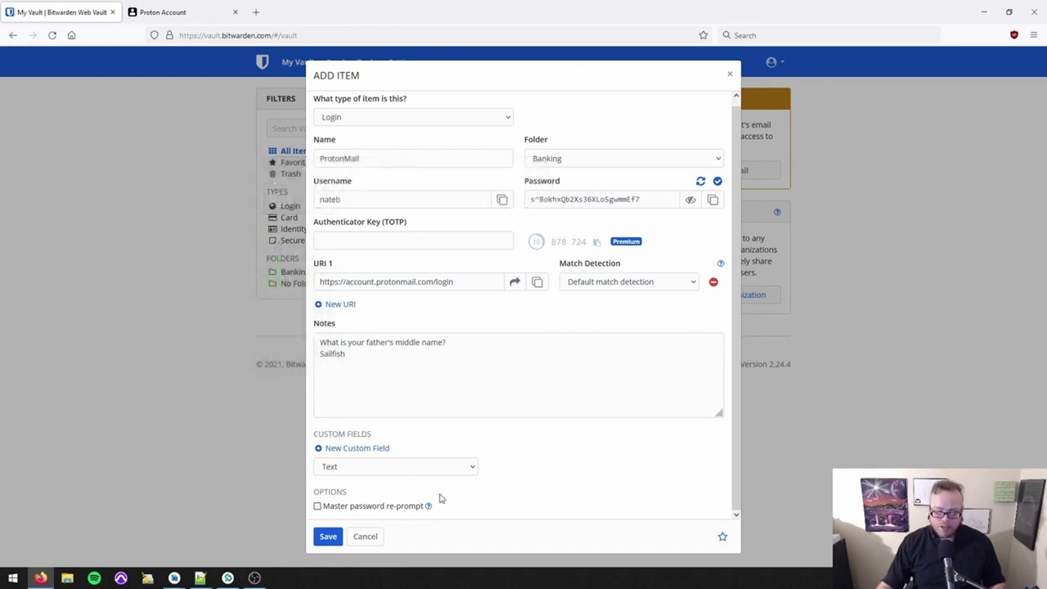
Save the ProtonMail login, then launch its saved sign-in address in a new tab.
click(328, 535)
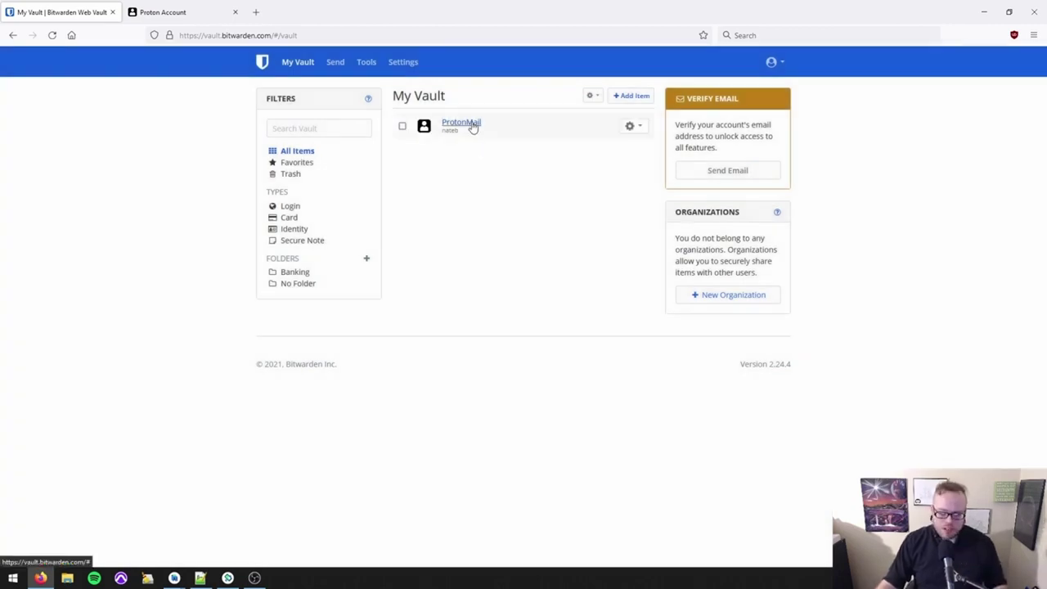
click(471, 124)
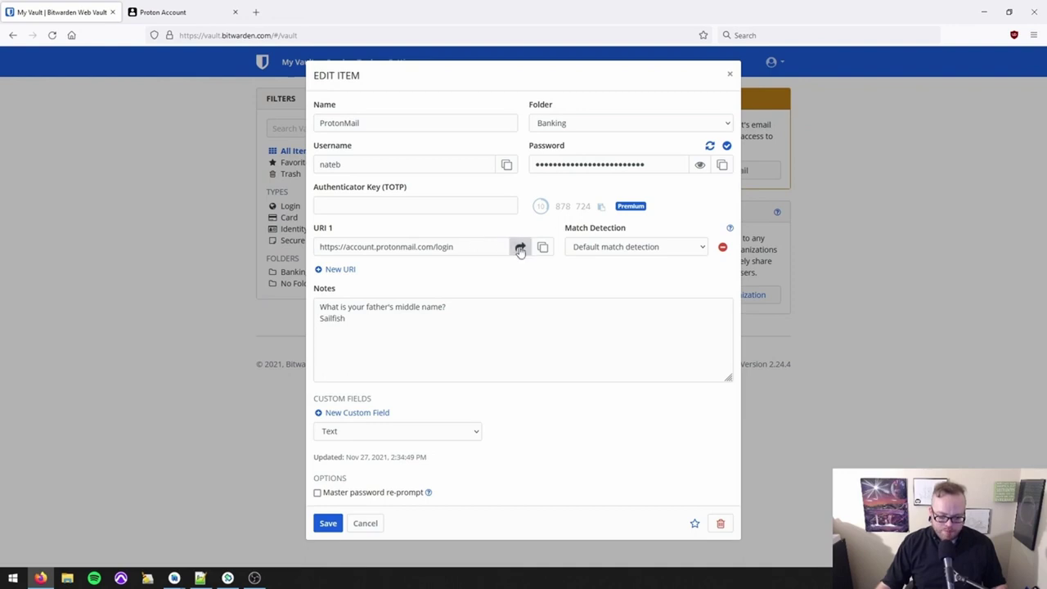
click(520, 246)
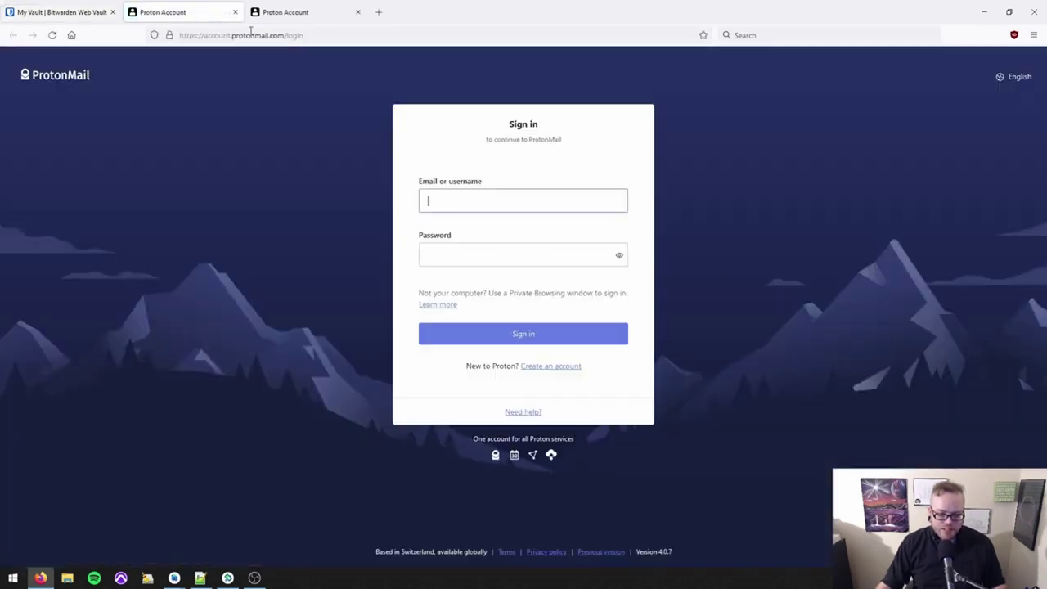
Close both Proton Account tabs and cancel the ProtonMail Edit Item dialog.
middle_click(342, 18)
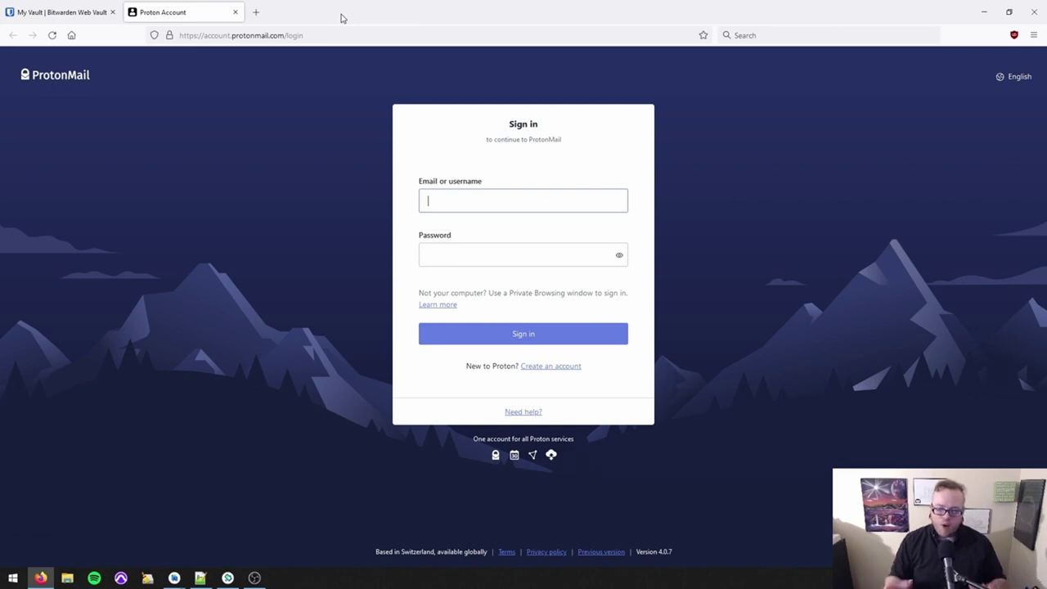
click(235, 13)
click(122, 275)
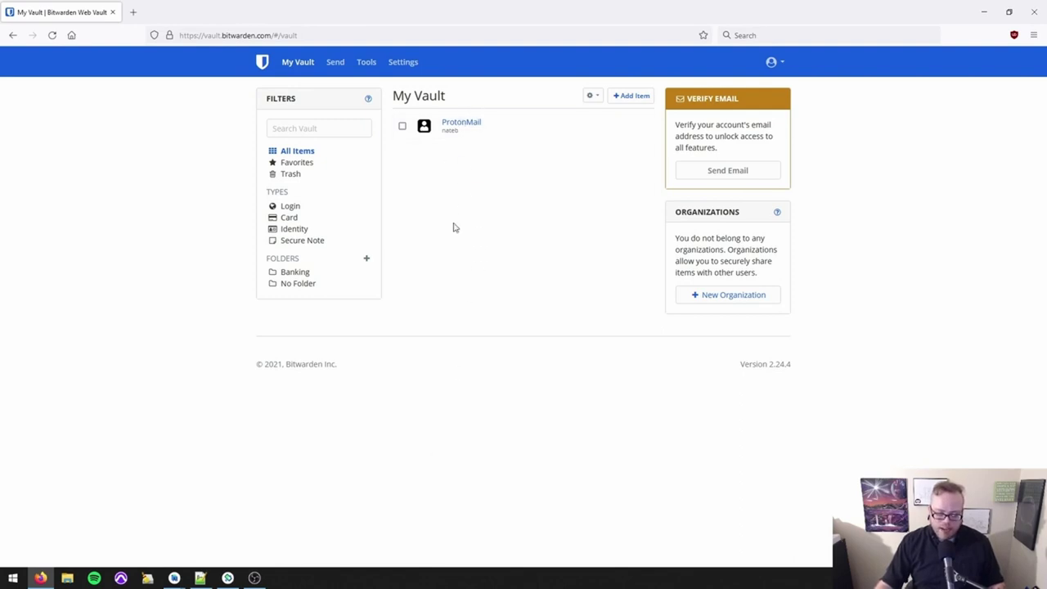
Create a new folder named School.
click(366, 259)
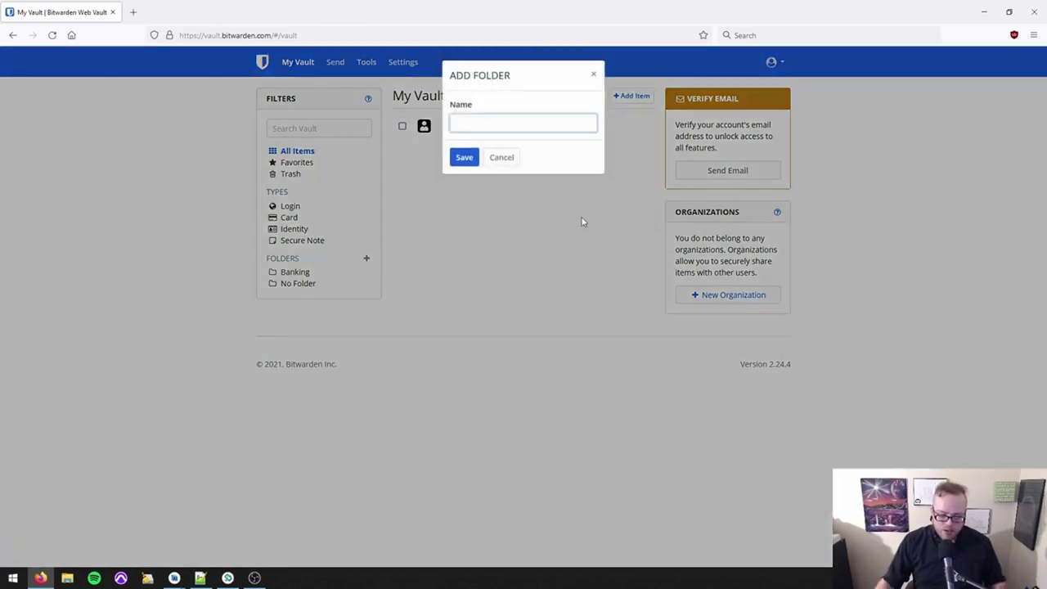
text(School)
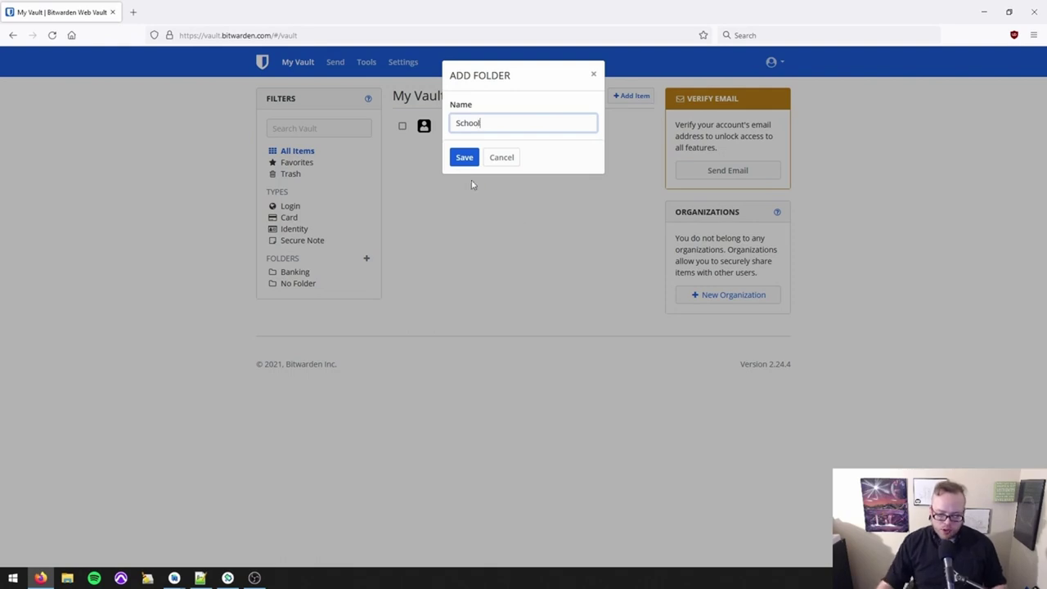
click(463, 157)
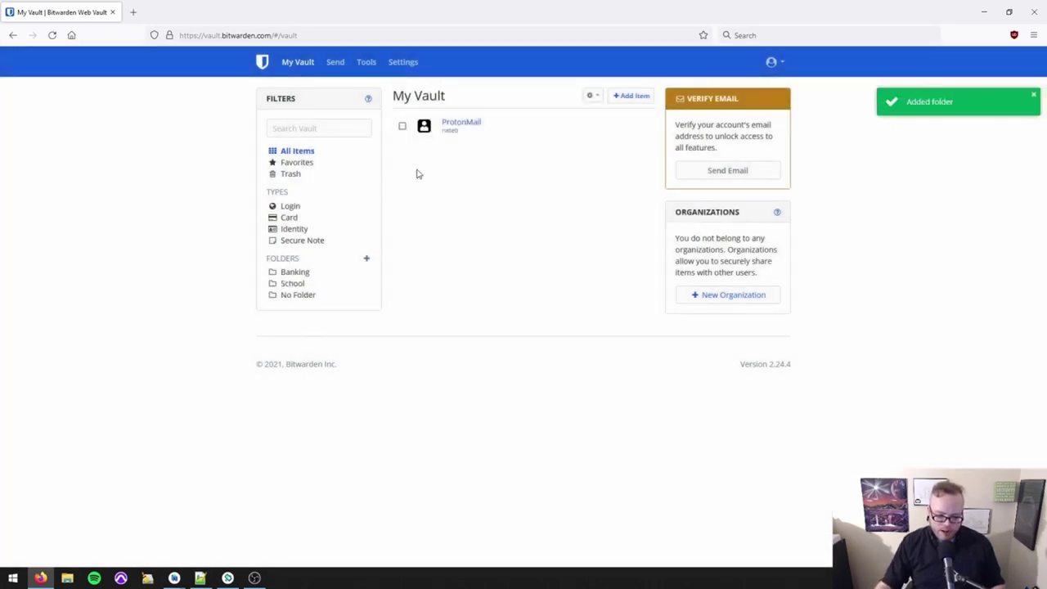
Start a new Card item named Expense Account, filed in the School folder.
click(642, 96)
click(420, 123)
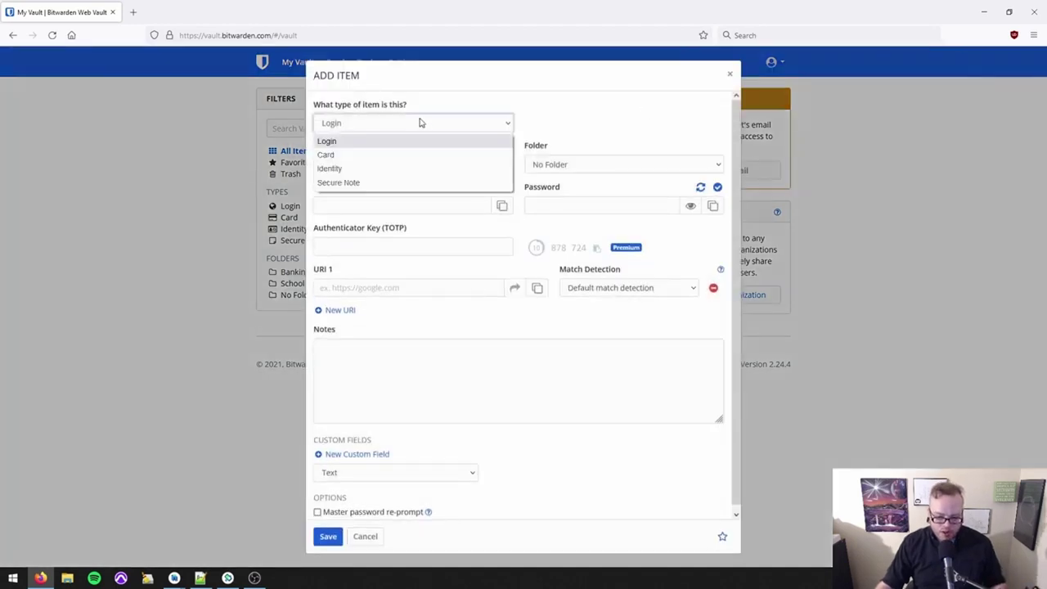
click(390, 158)
click(393, 161)
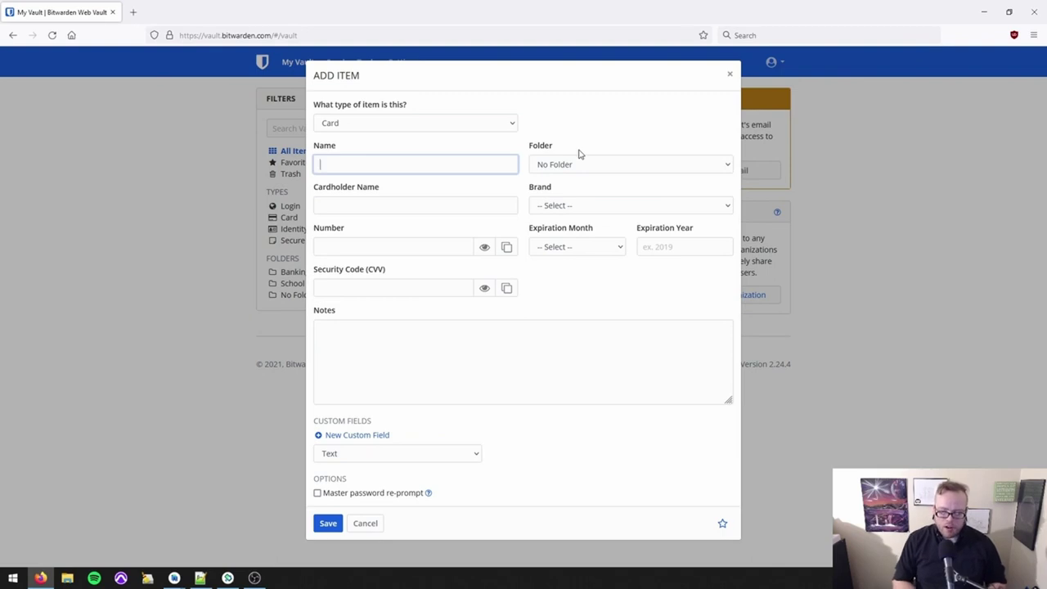
text(Expense Account)
key(Tab)
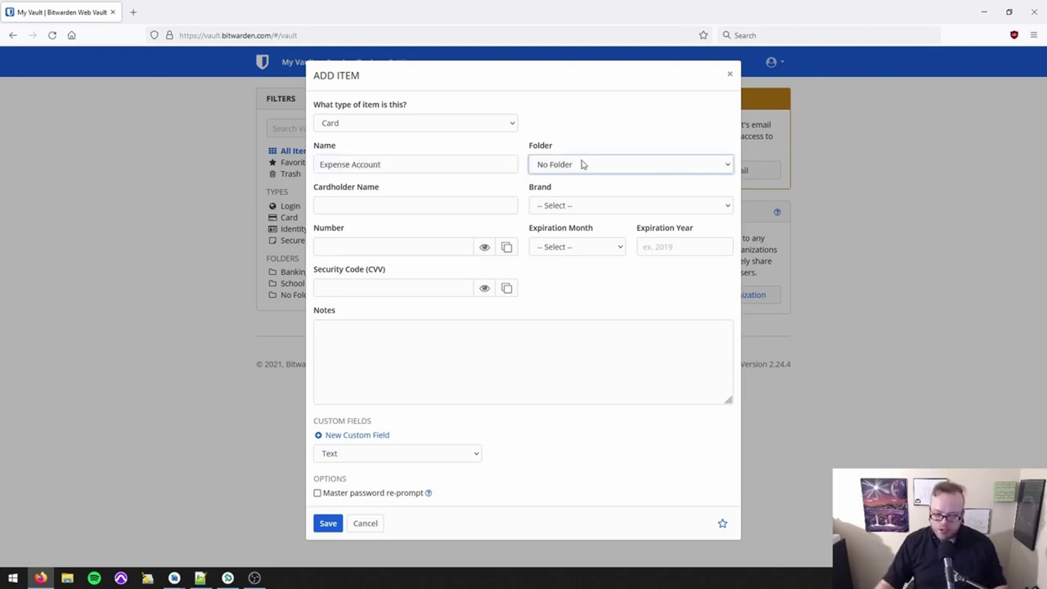
click(582, 163)
click(582, 183)
click(583, 168)
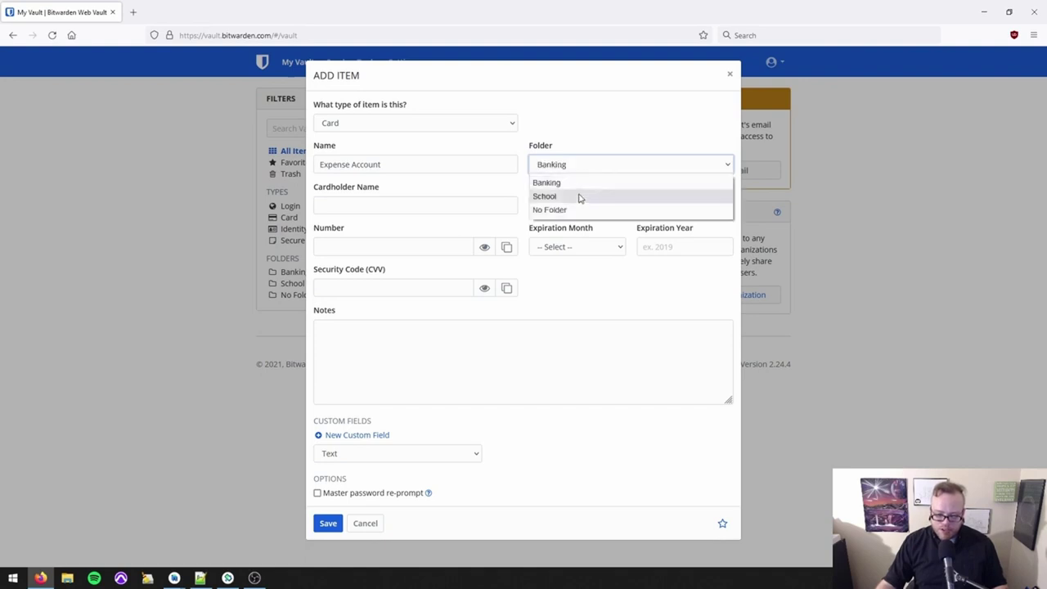
click(580, 196)
Enter the cardholder name, Visa brand, card number, January 2022 expiry and CVV.
click(472, 205)
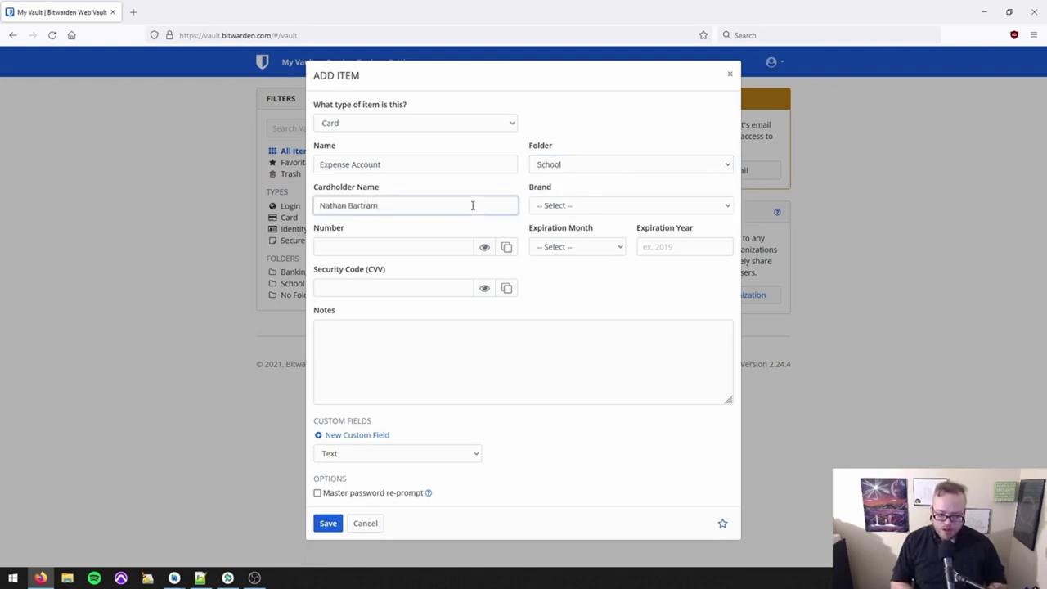
key(Tab)
click(654, 206)
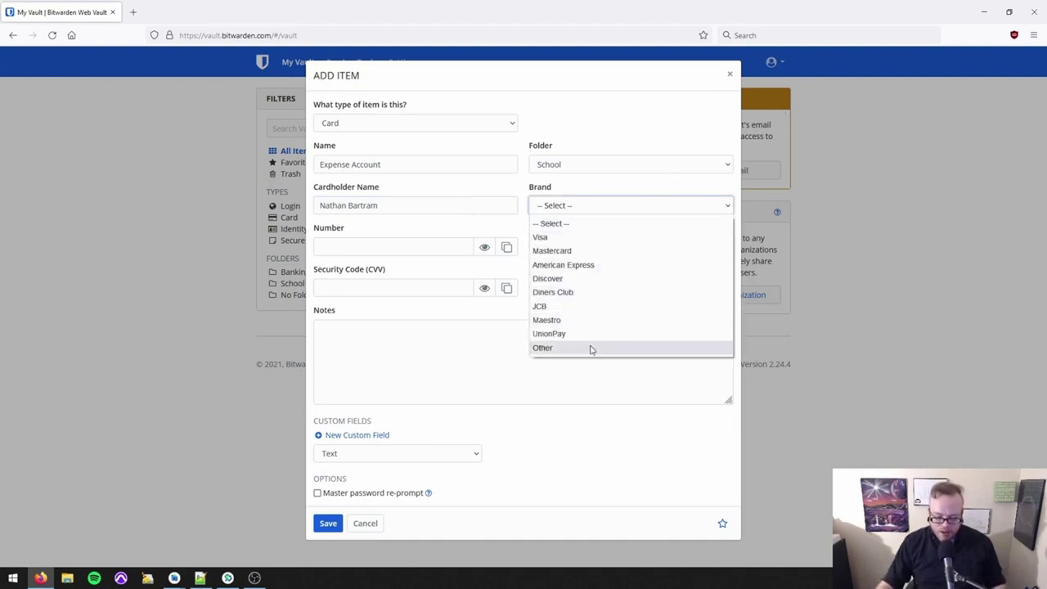
click(572, 237)
click(431, 246)
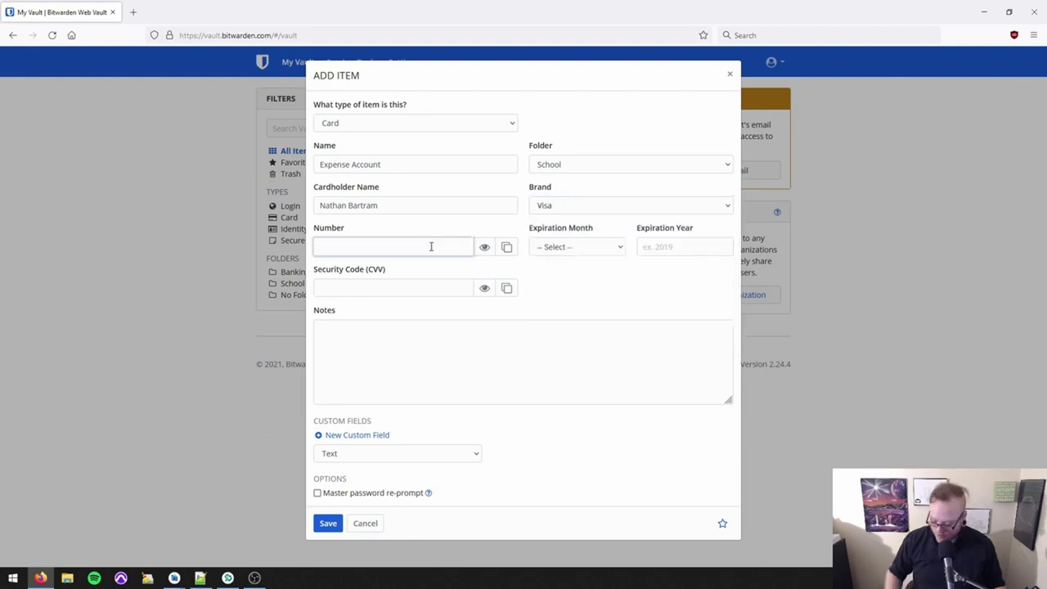
text(4111111111111111)
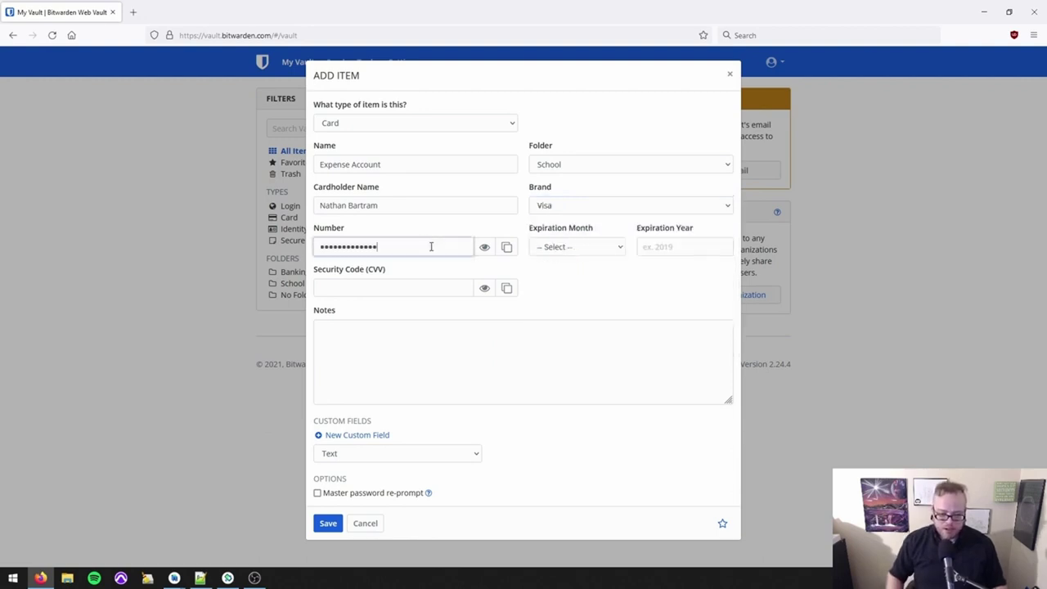
key(Tab)
key(Tab)
key(Tab)
key(Down)
key(Tab)
text(2022)
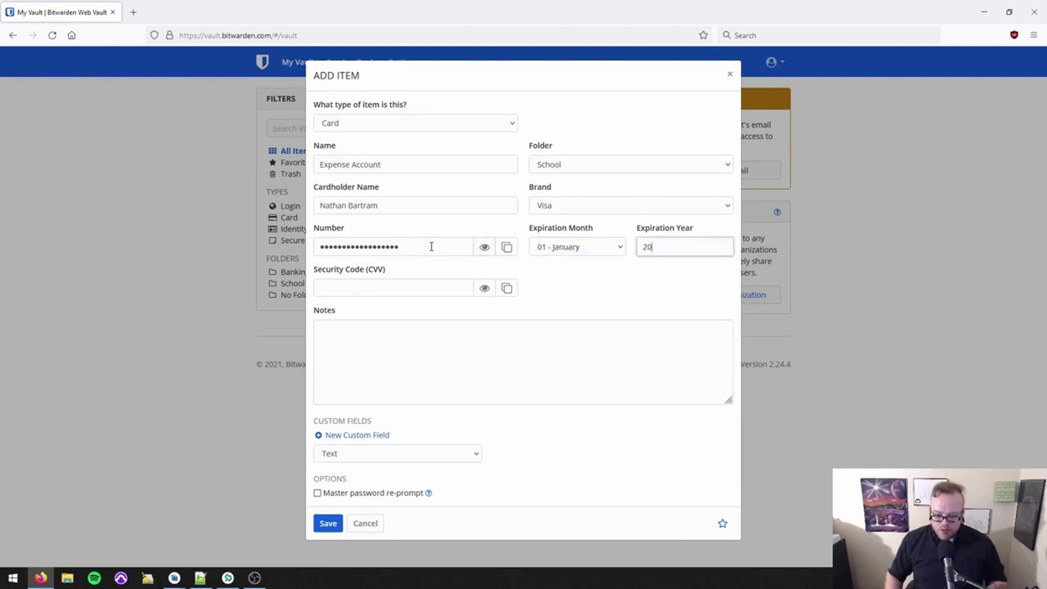
key(Tab)
text(111)
click(446, 330)
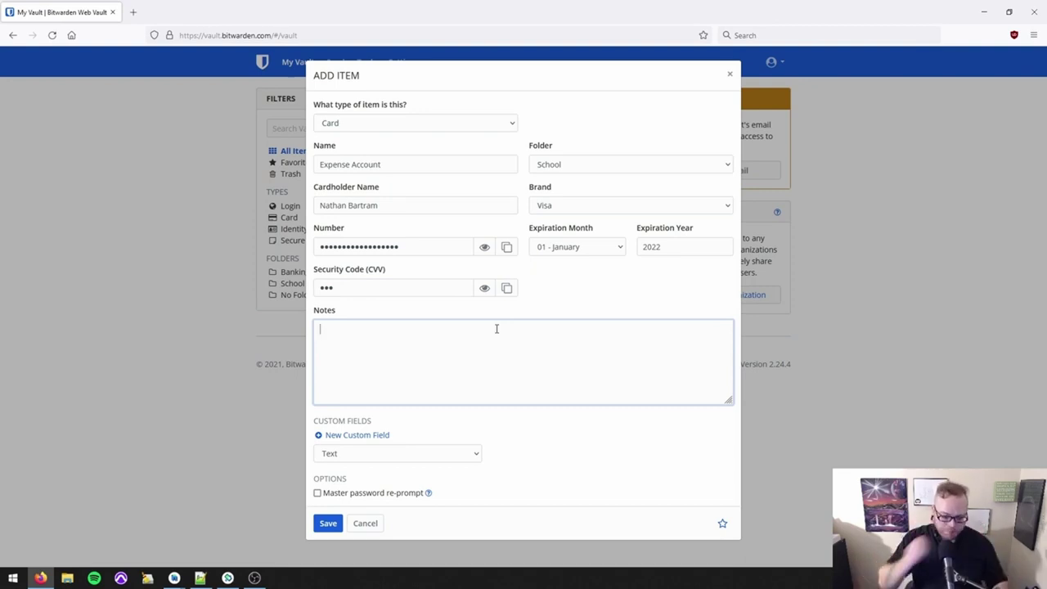
Save the Expense Account card and start a new Identity item.
click(331, 525)
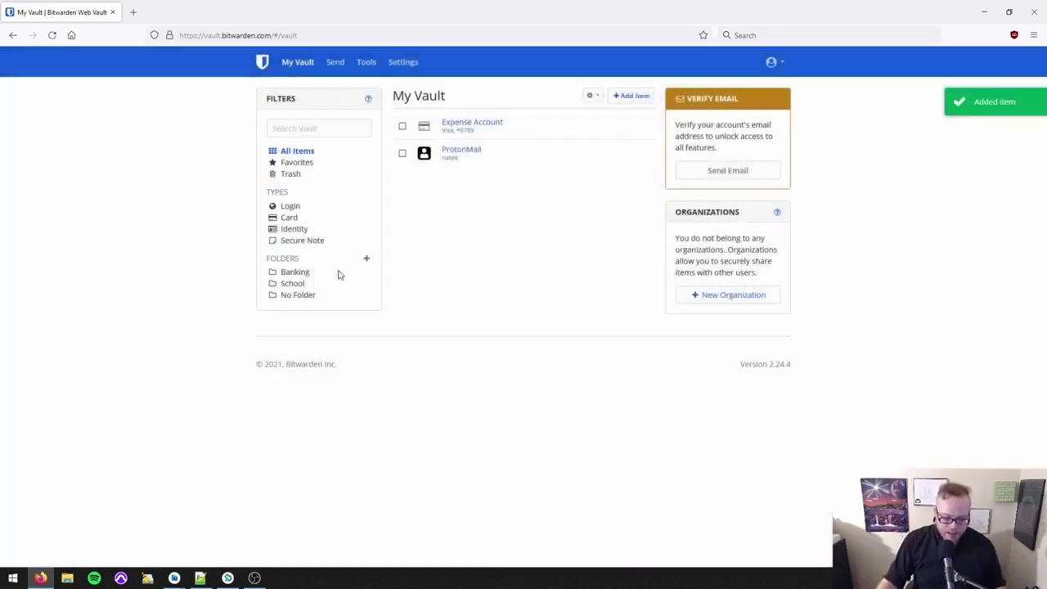
click(632, 95)
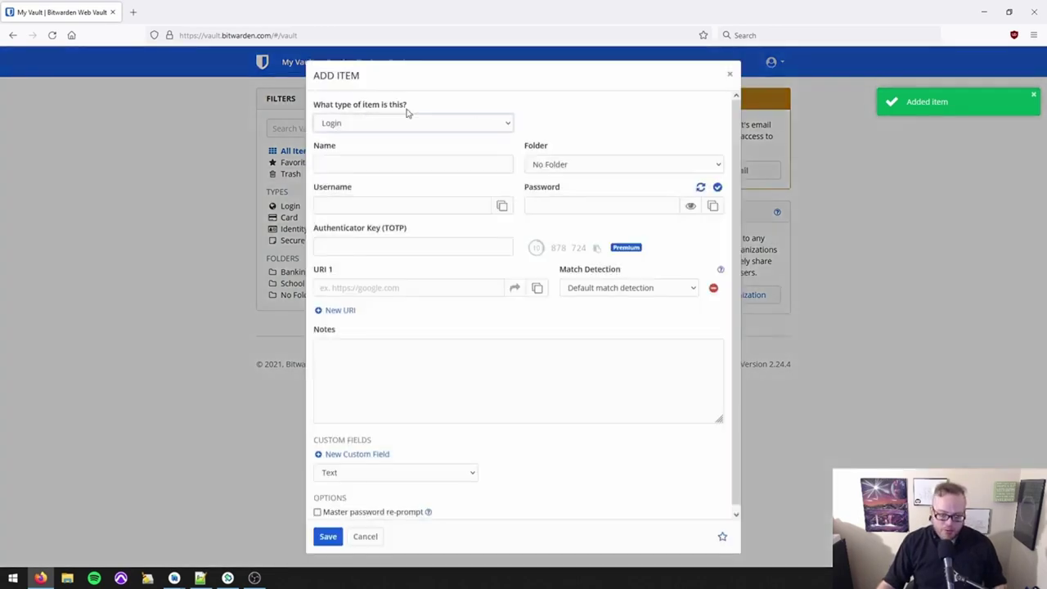
click(385, 123)
click(375, 166)
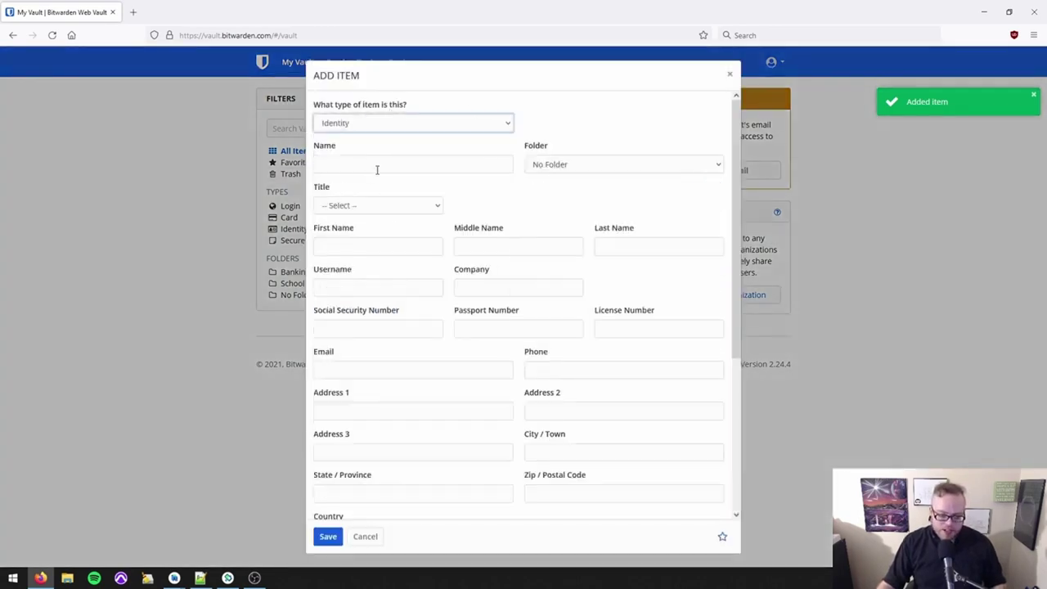
Set the identity's title to Dr and name the item Disinformation.
click(381, 166)
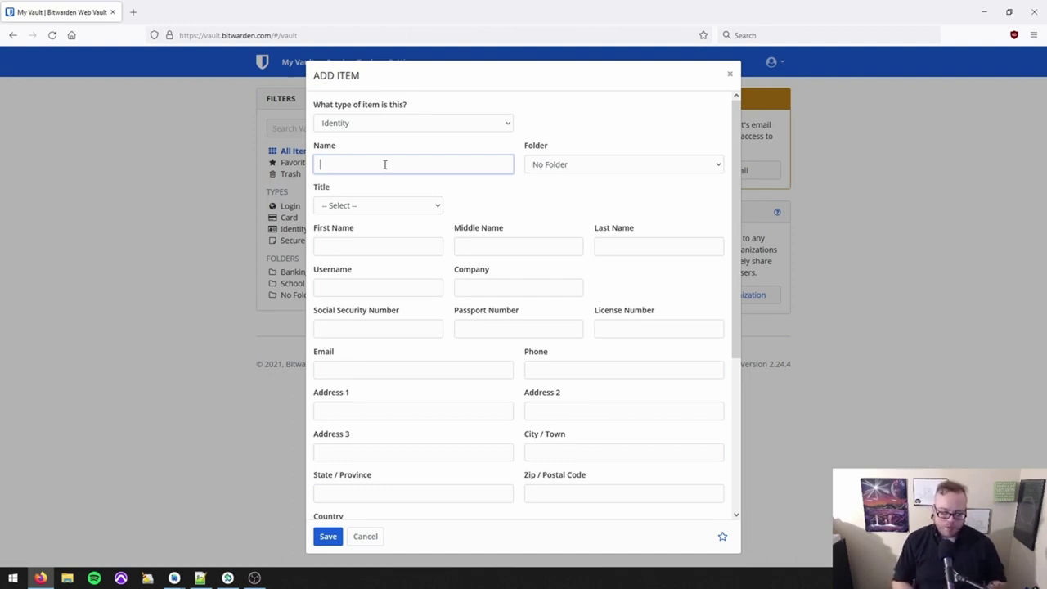
text(John Smith)
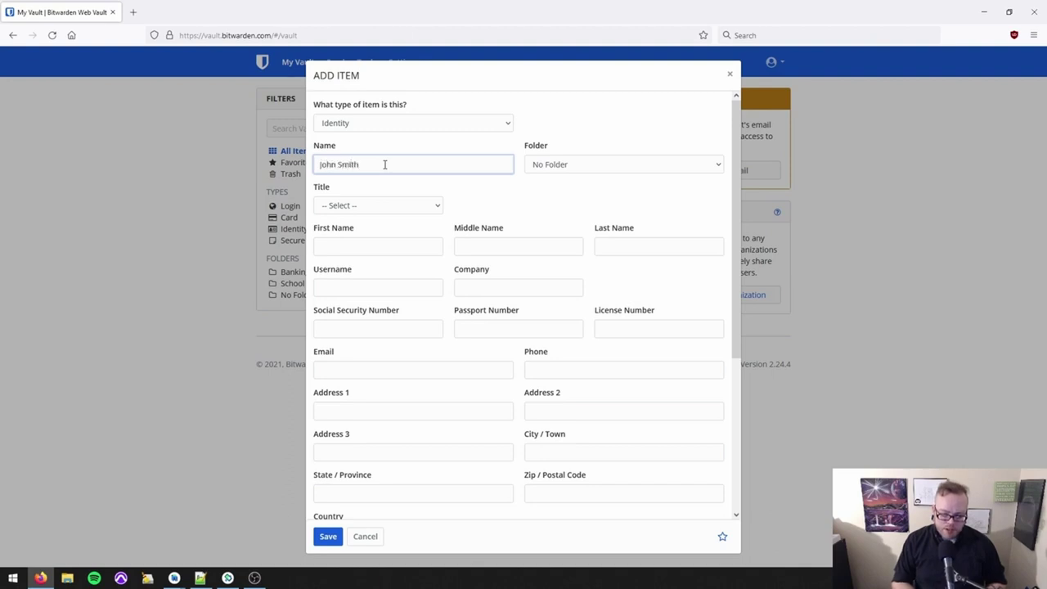
key(Tab)
click(370, 210)
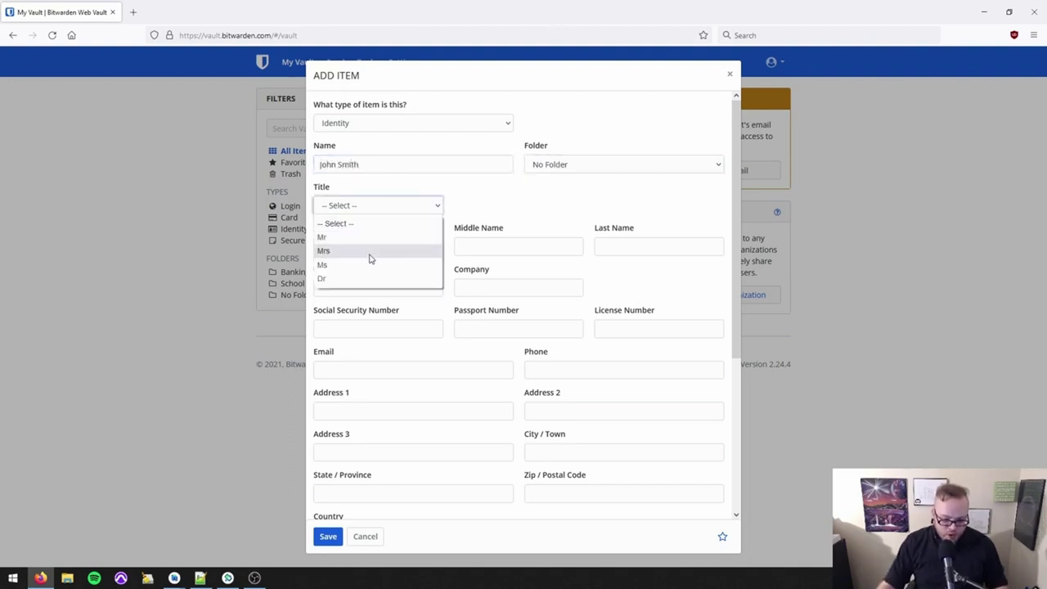
click(366, 281)
click(372, 247)
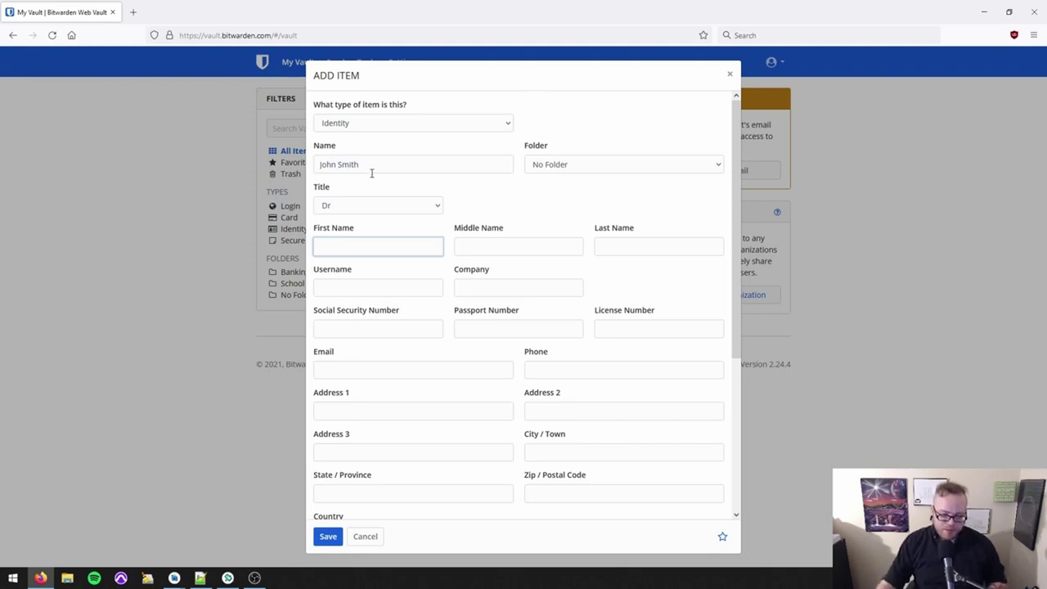
drag(375, 170, 83, 169)
text(Disinformation)
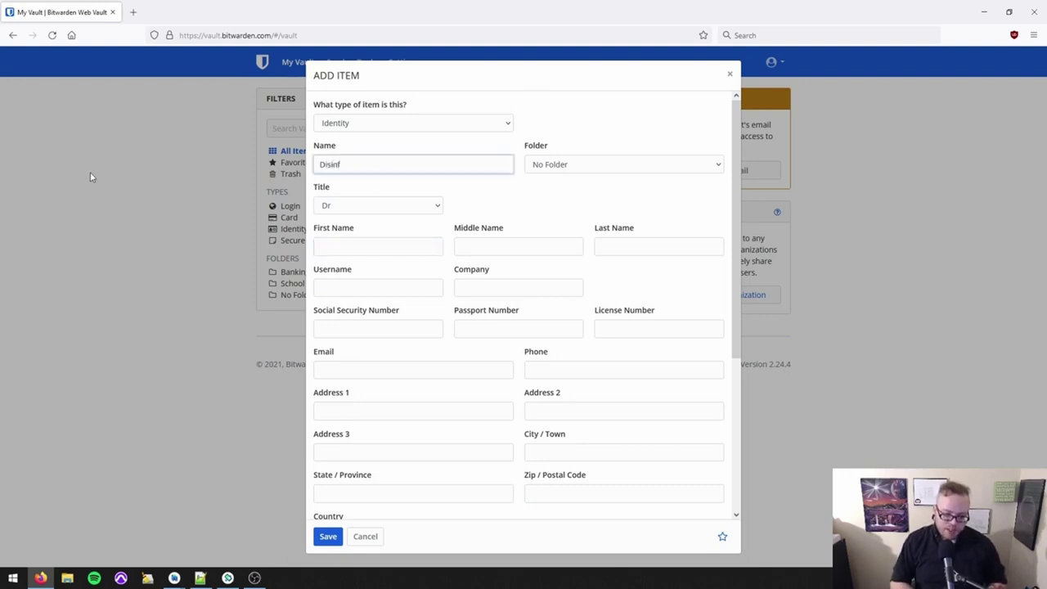
Enter the identity's first and middle names.
click(360, 251)
text(Jon)
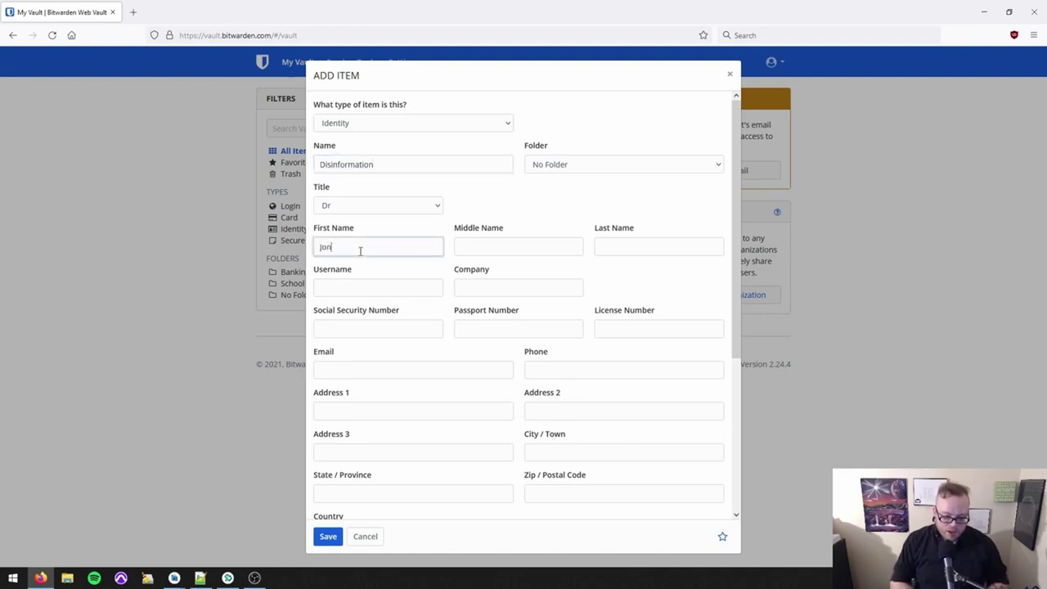
text(hn)
key(Tab)
text(Jacob)
key(Tab)
Enter the last name, company Illumination Global Unlimited, and the Social Security number.
text(Smith)
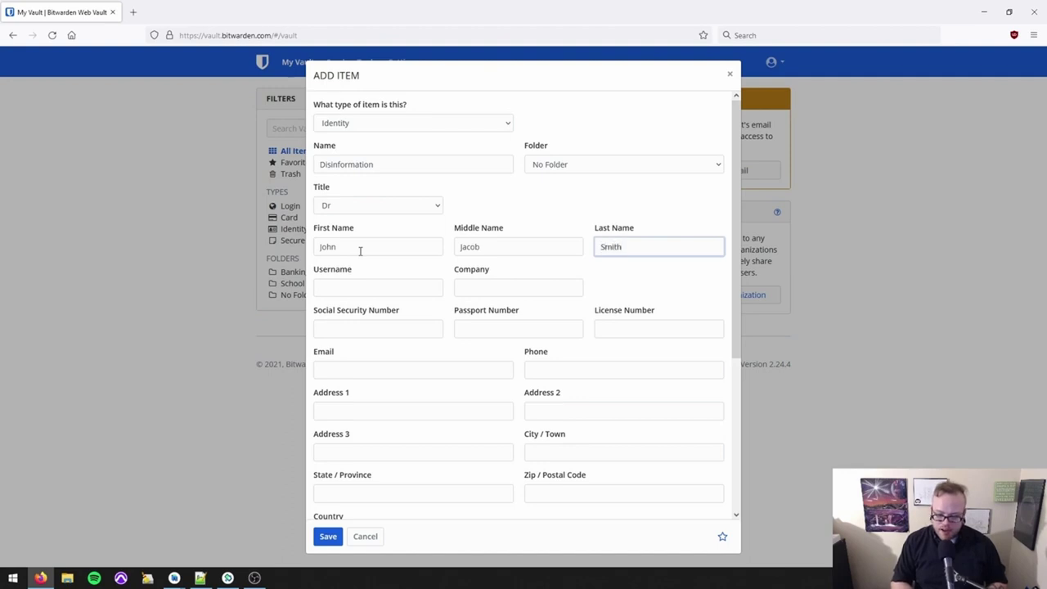
key(Tab)
scroll(418, 290, down, 3)
scroll(419, 290, up, 2)
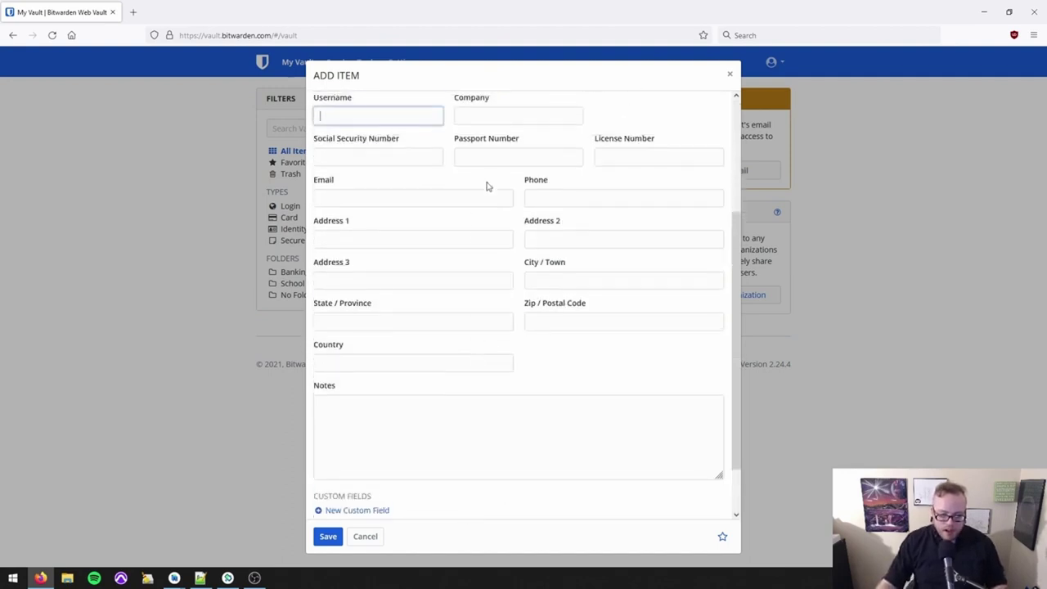
click(480, 114)
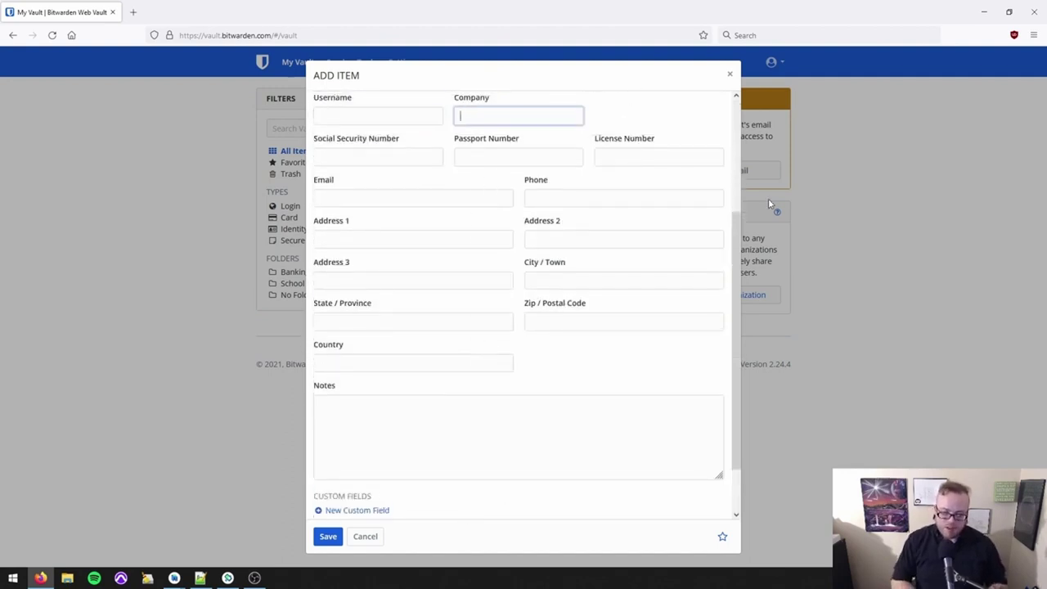
text(Illumination Global Unlimited)
key(Tab)
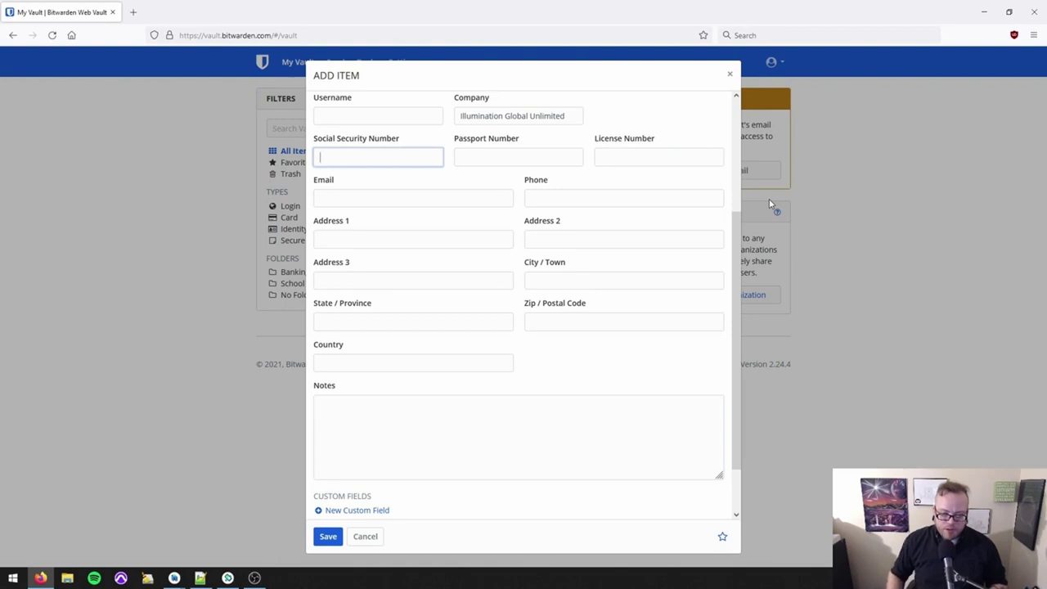
text(123456789)
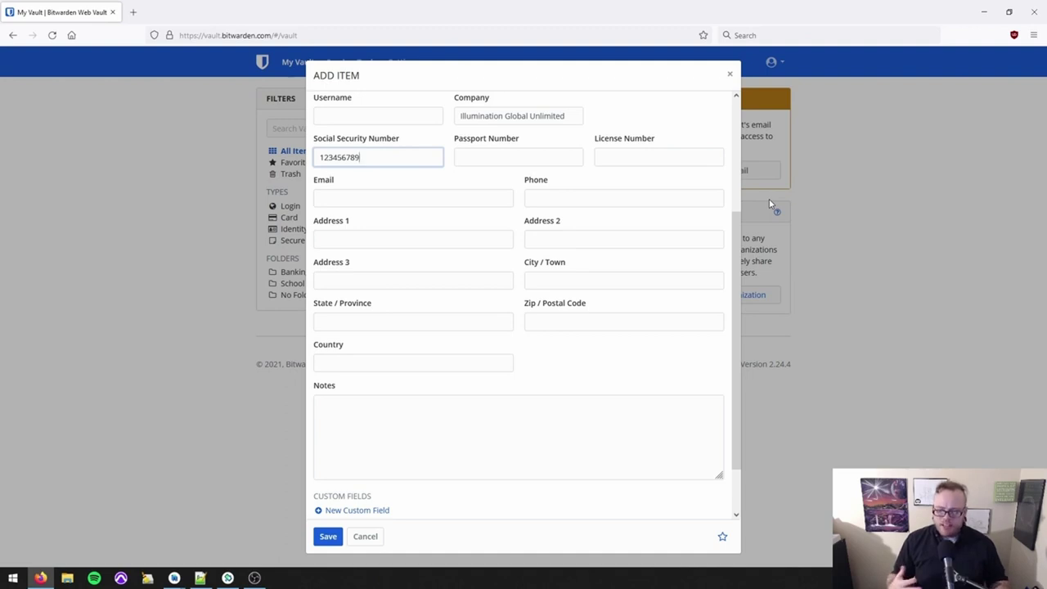
Step through the Passport, License, Email and Address fields, then save the identity.
key(Tab)
key(Tab)
scroll(614, 237, up, 3)
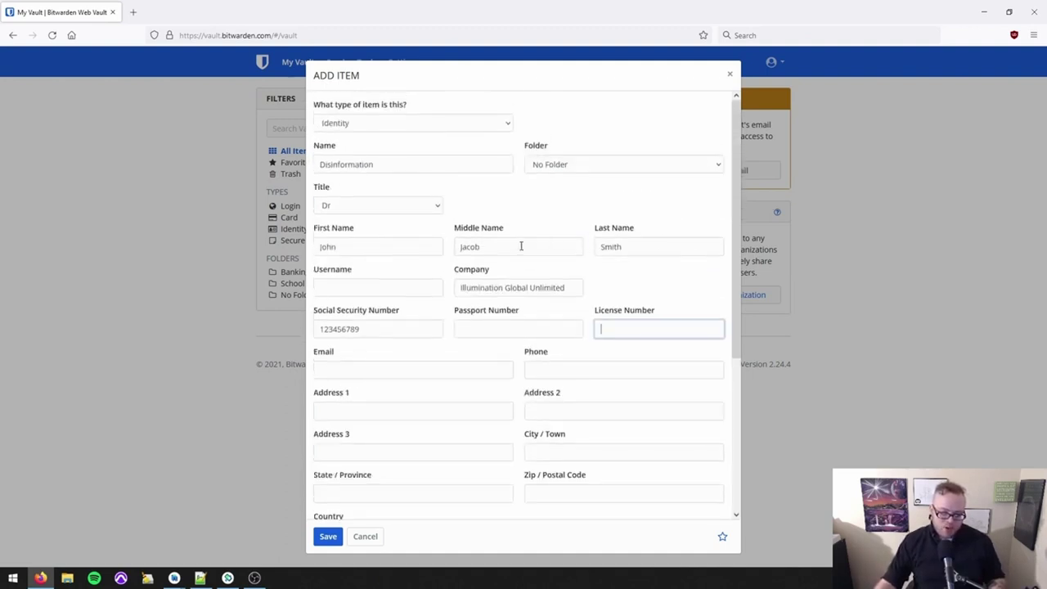
scroll(490, 245, down, 2)
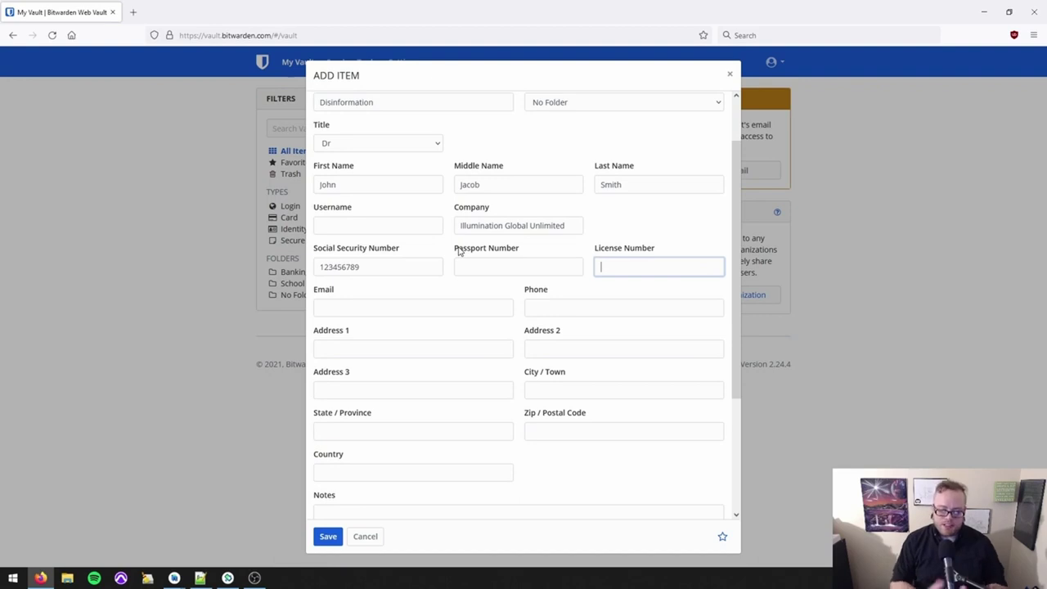
scroll(442, 256, down, 4)
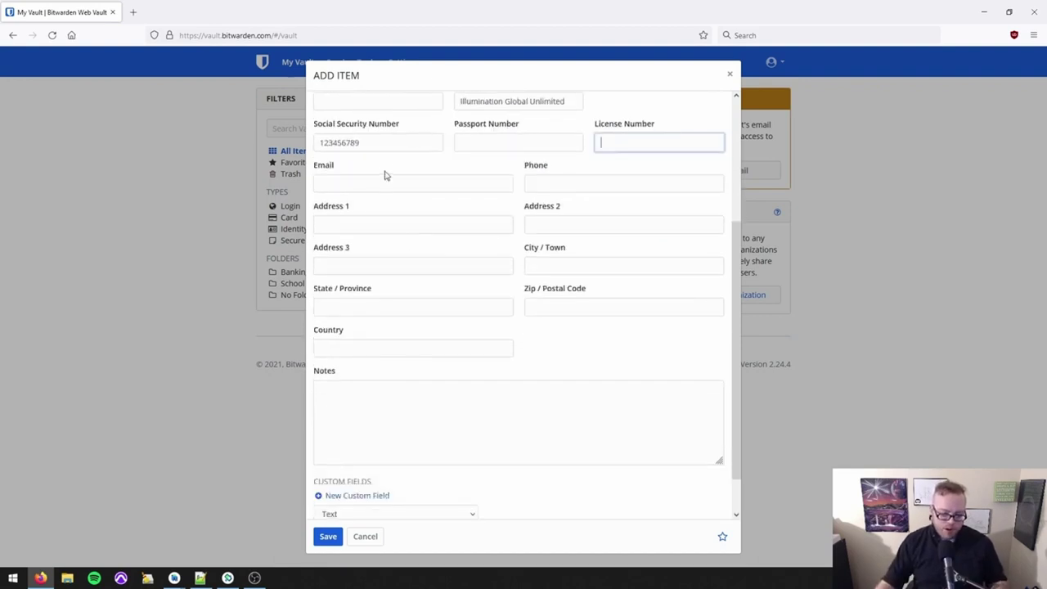
double_click(397, 147)
click(476, 144)
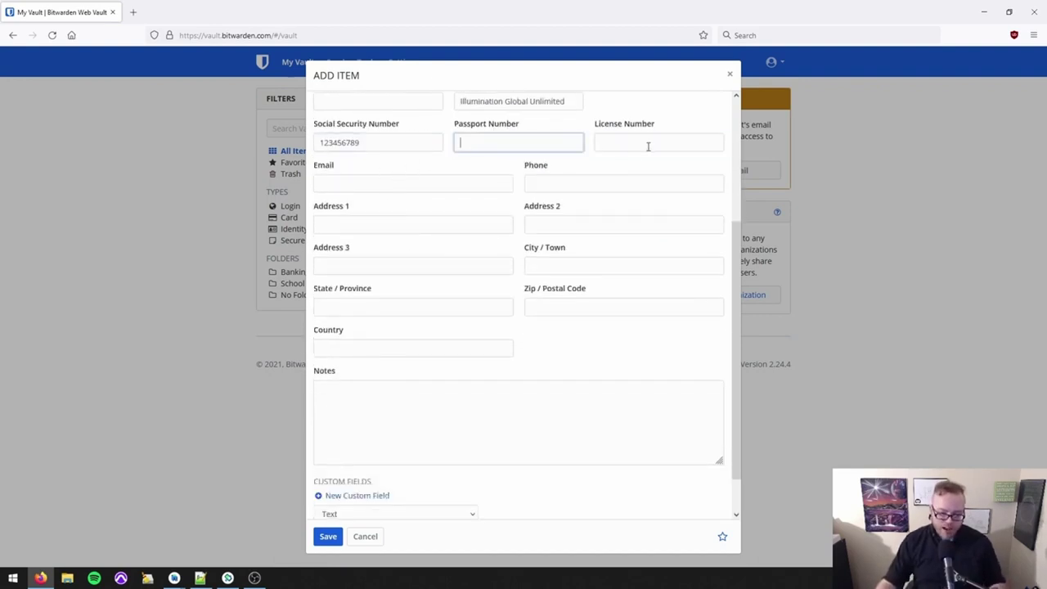
click(649, 145)
scroll(567, 218, up, 3)
scroll(449, 240, down, 1)
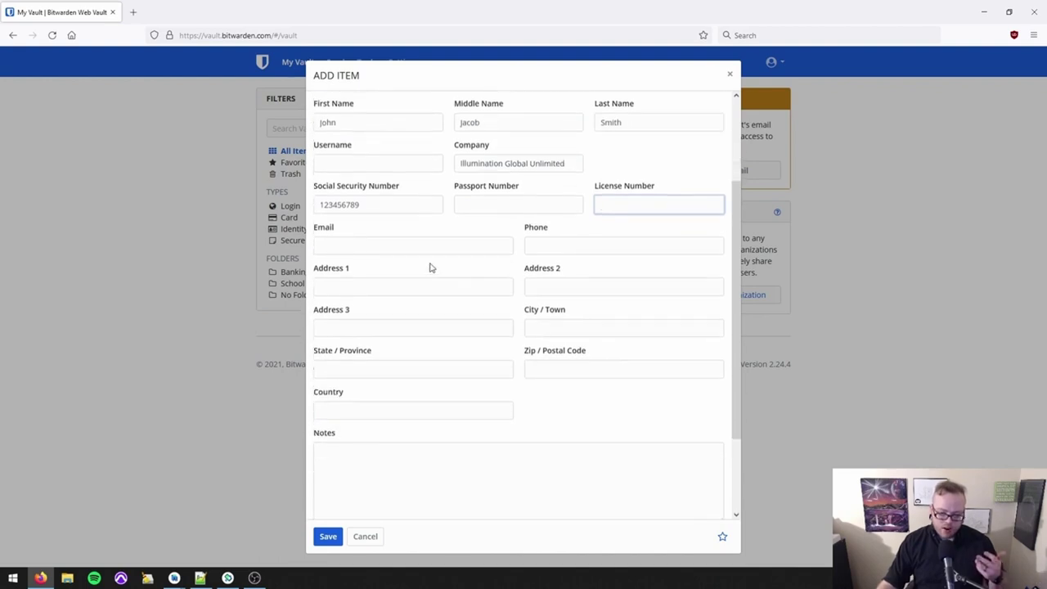
click(434, 249)
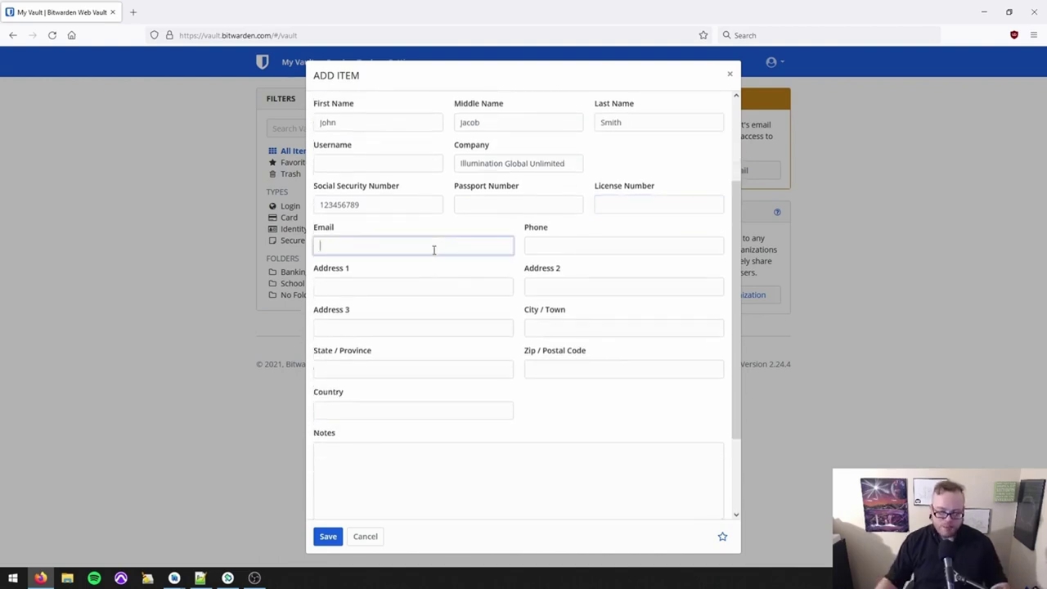
scroll(441, 255, up, 3)
scroll(340, 326, down, 4)
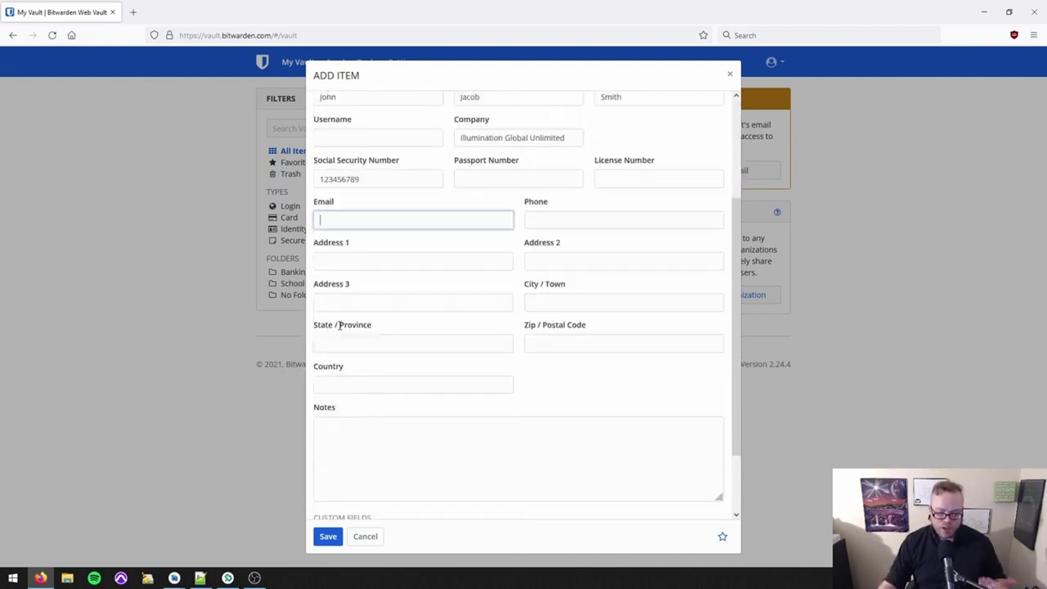
scroll(339, 326, down, 1)
click(404, 180)
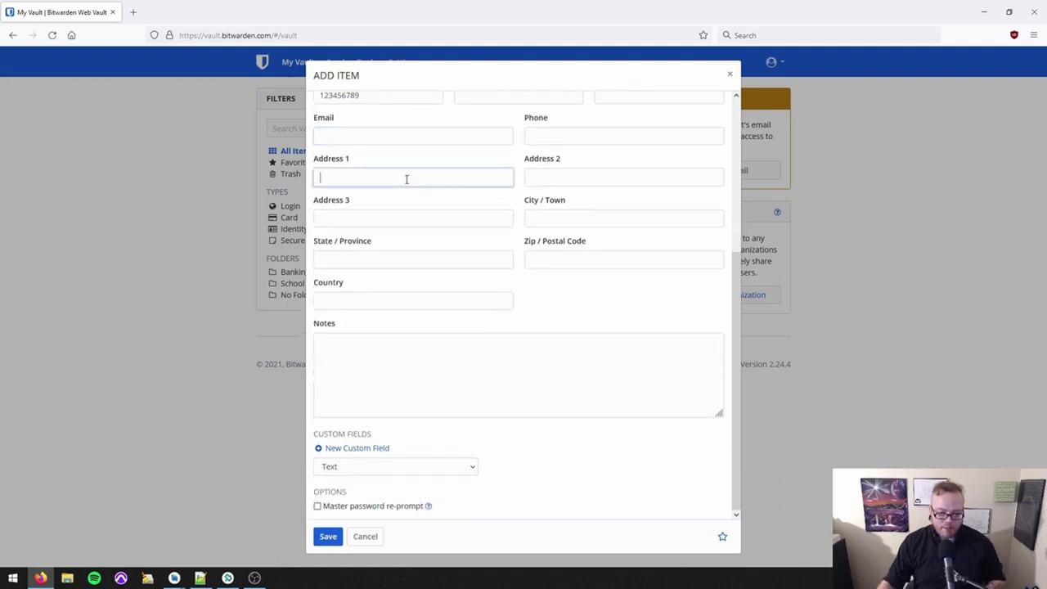
key(Return)
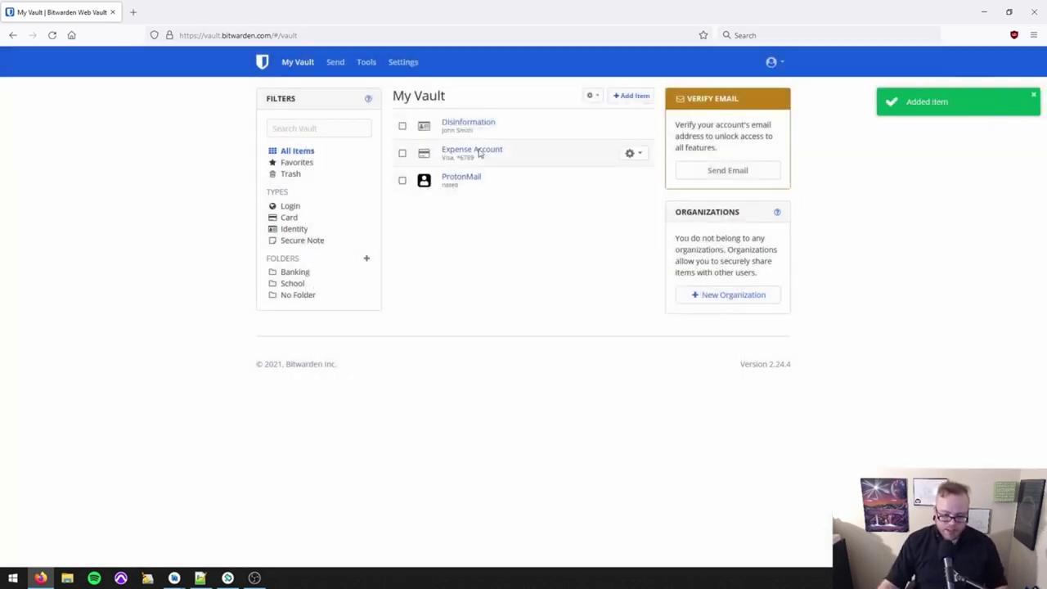
Save a Secure Note 'Grocery List' with lines Milk, Eggs and Time Machines.
click(632, 96)
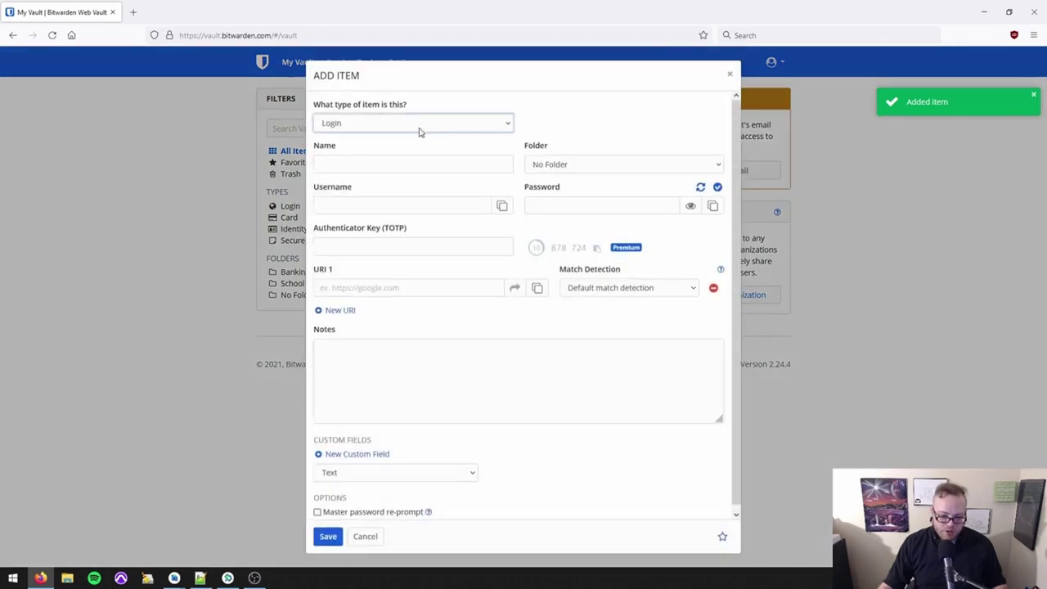
click(422, 123)
click(400, 183)
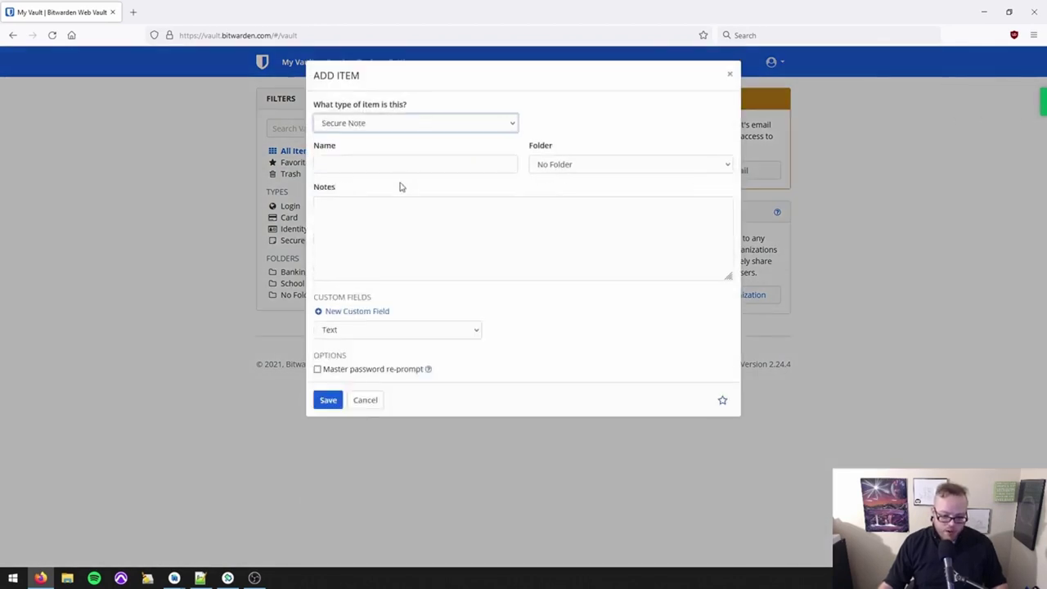
click(400, 168)
text(Grocery List)
key(Tab)
key(Tab)
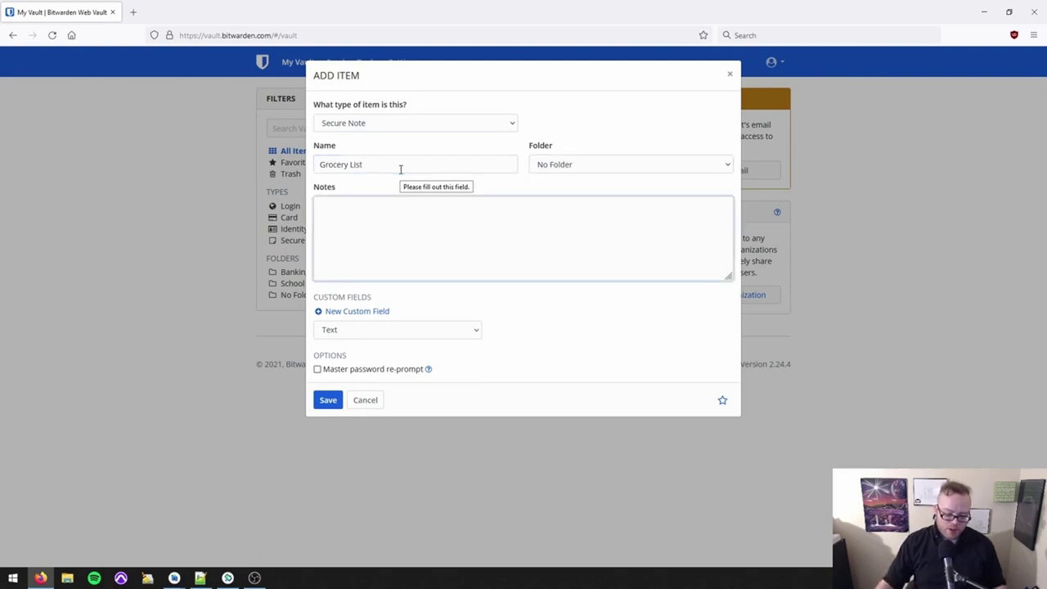
text(Milk)
key(Return)
text(Eggs)
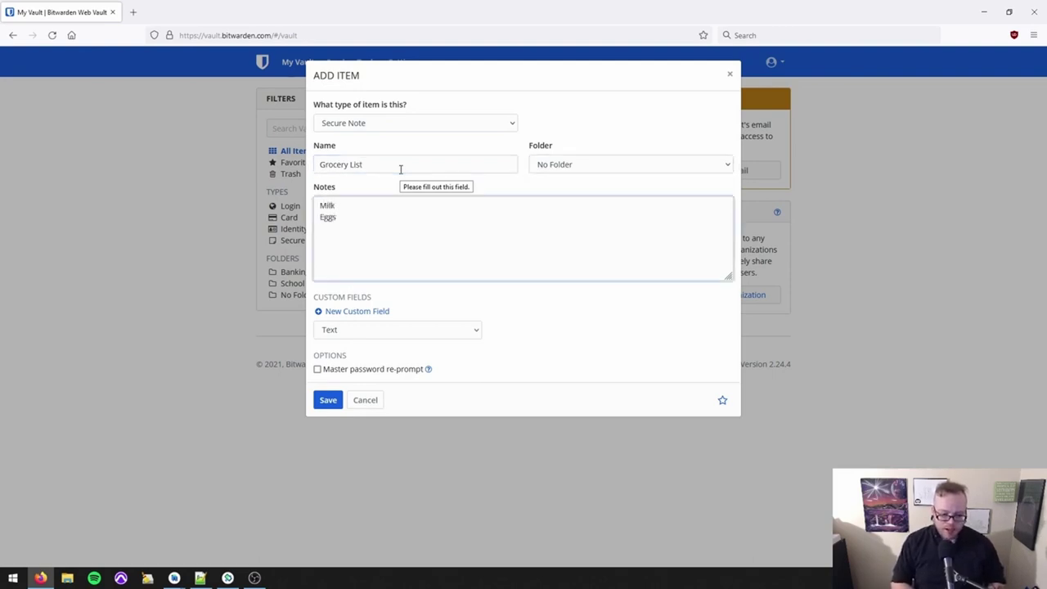
key(Return)
text(Time Machines)
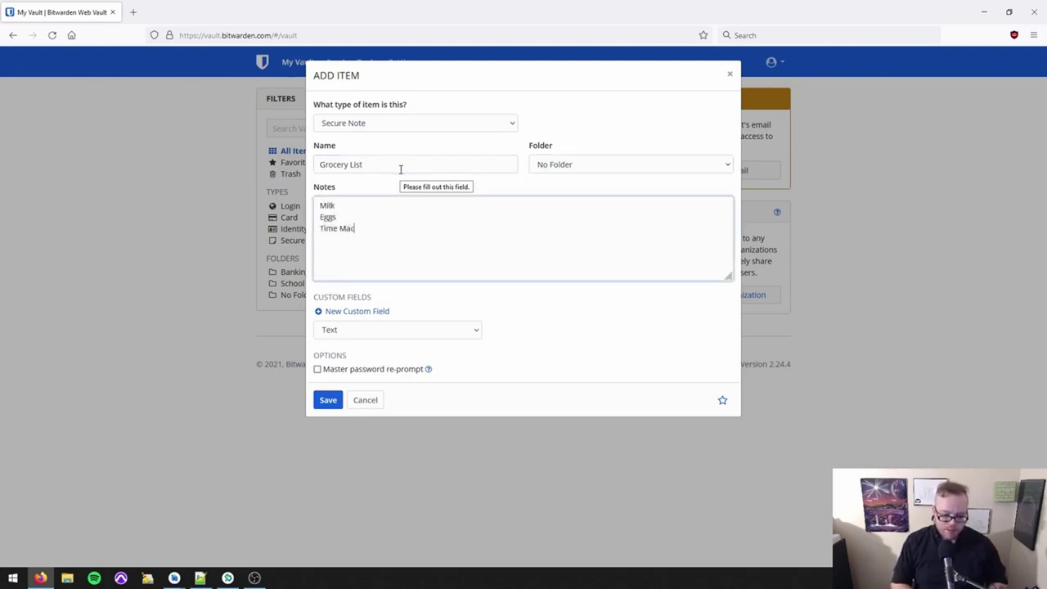
click(327, 399)
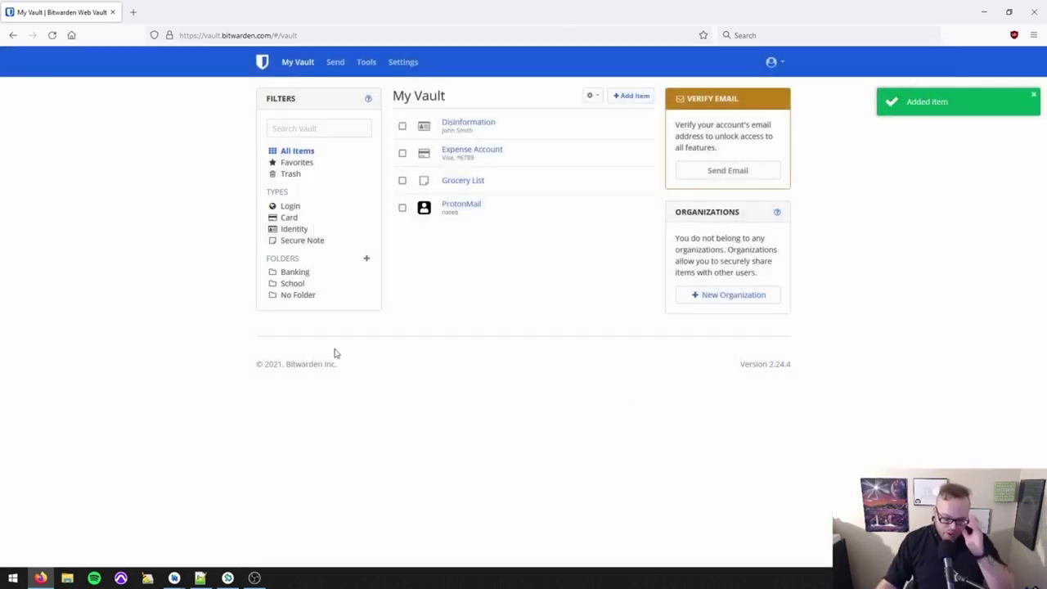
click(296, 273)
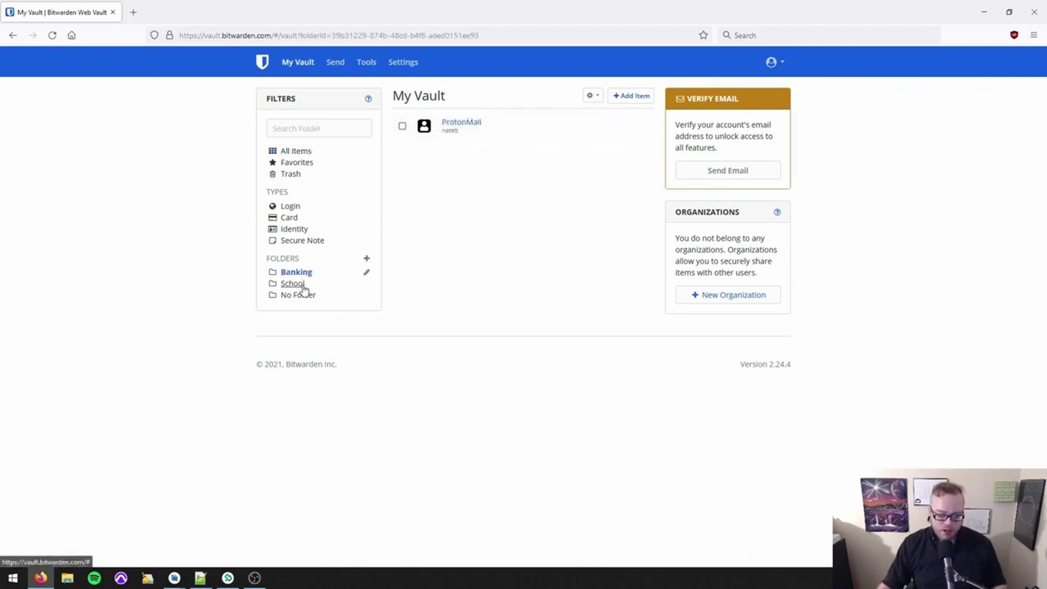
click(306, 287)
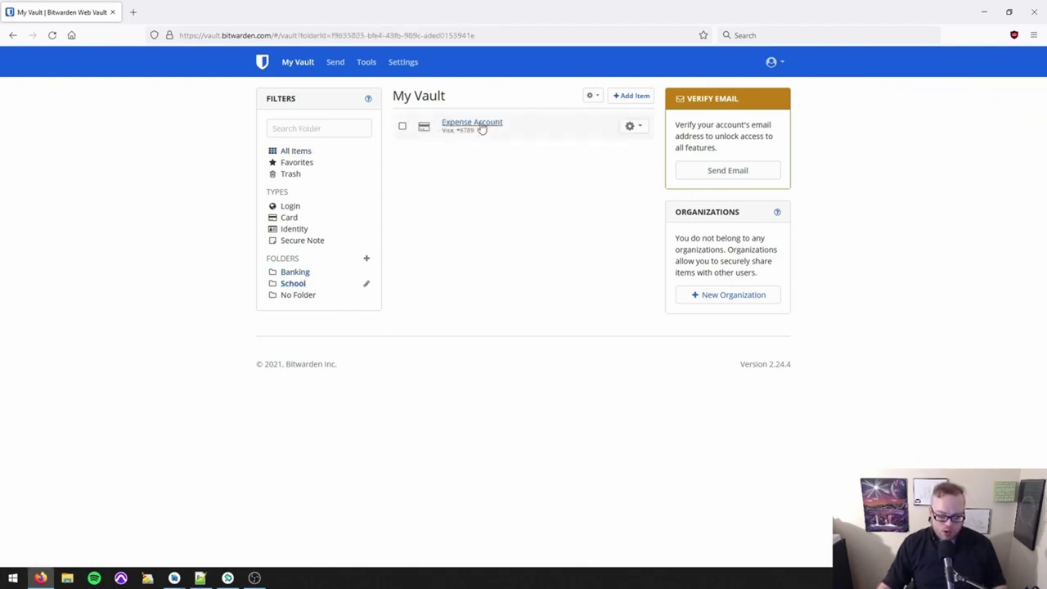
click(299, 295)
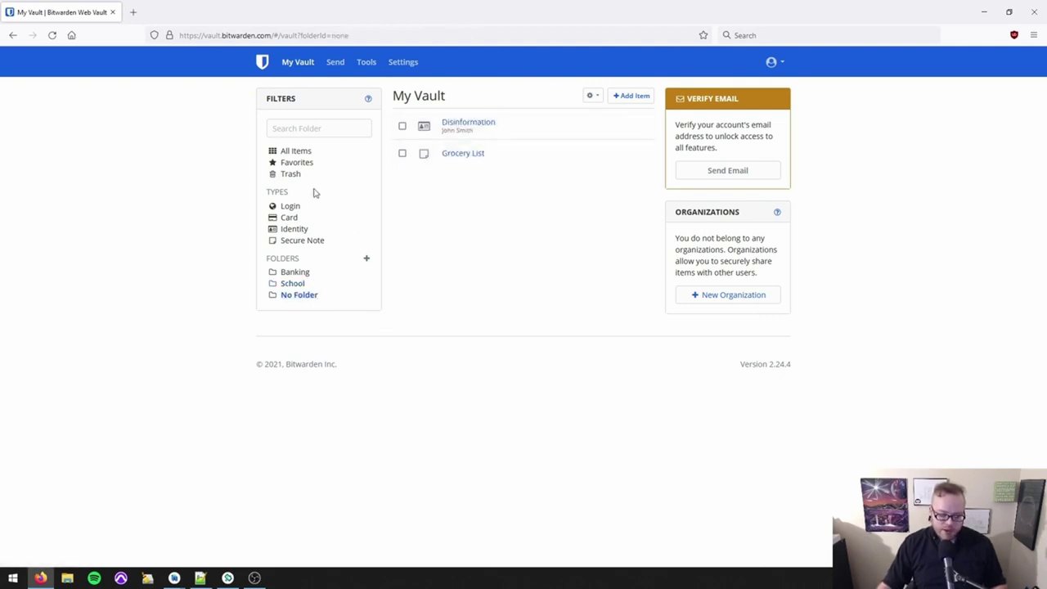
click(296, 151)
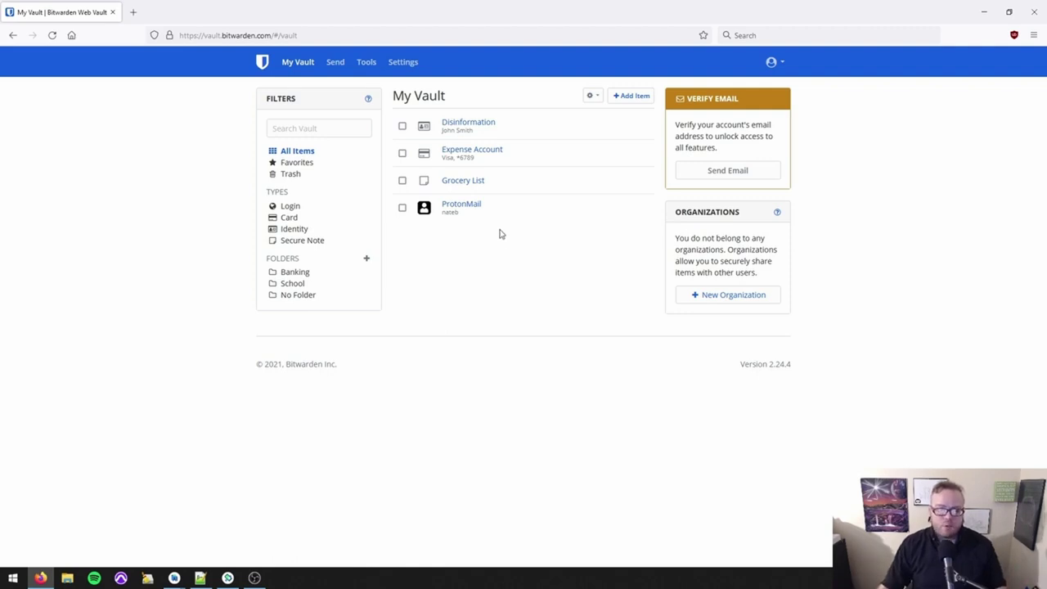
Read the Organizations explanation and scroll through the free, Premium, 2-person and Family plan cards.
drag(667, 220, 794, 276)
click(806, 290)
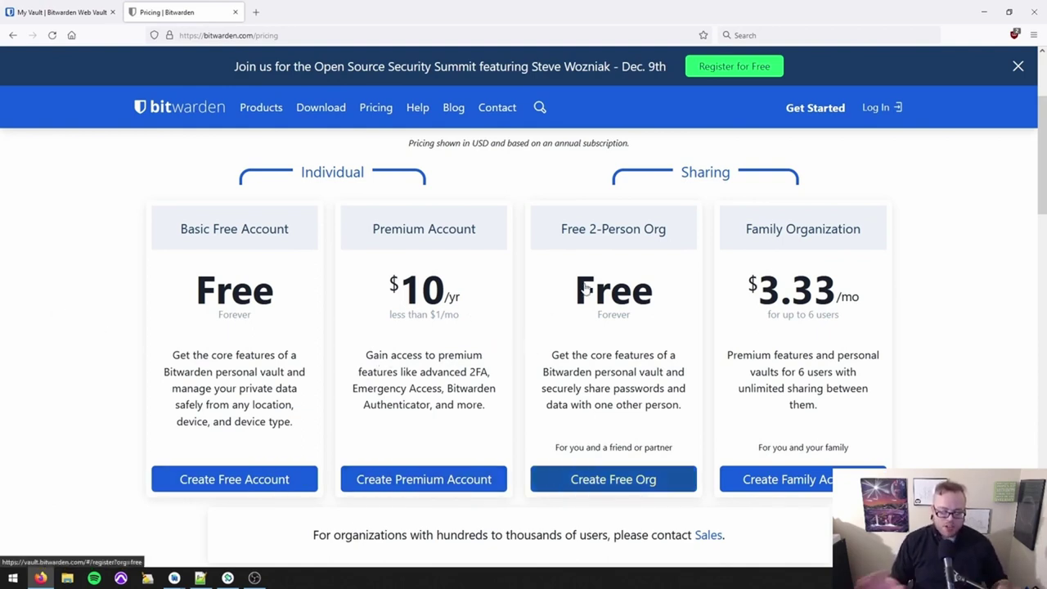
scroll(526, 206, up, 2)
scroll(581, 319, down, 3)
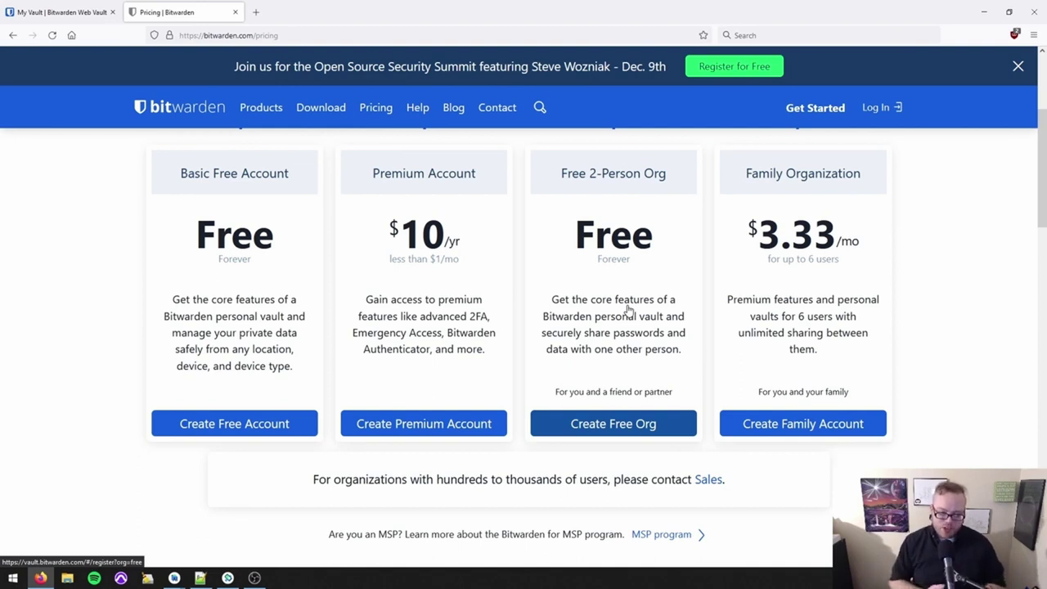
scroll(628, 310, down, 1)
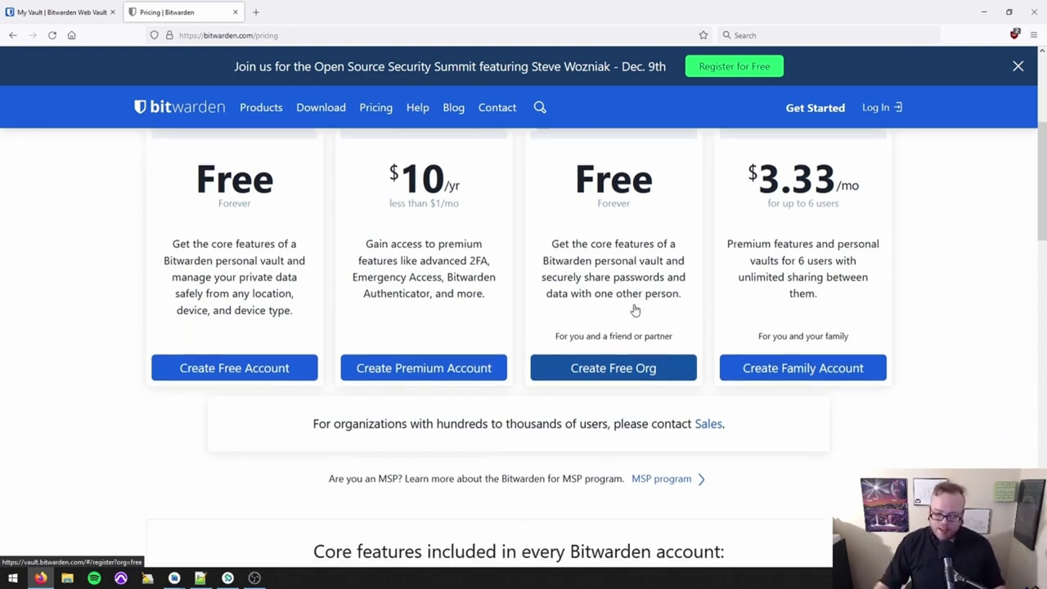
scroll(629, 308, up, 1)
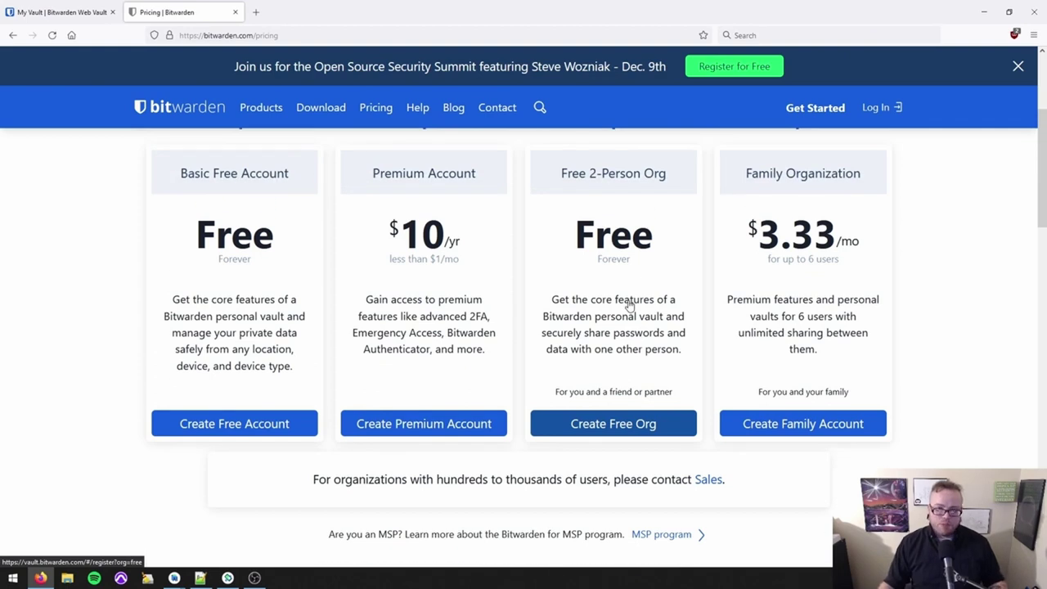
scroll(689, 298, up, 1)
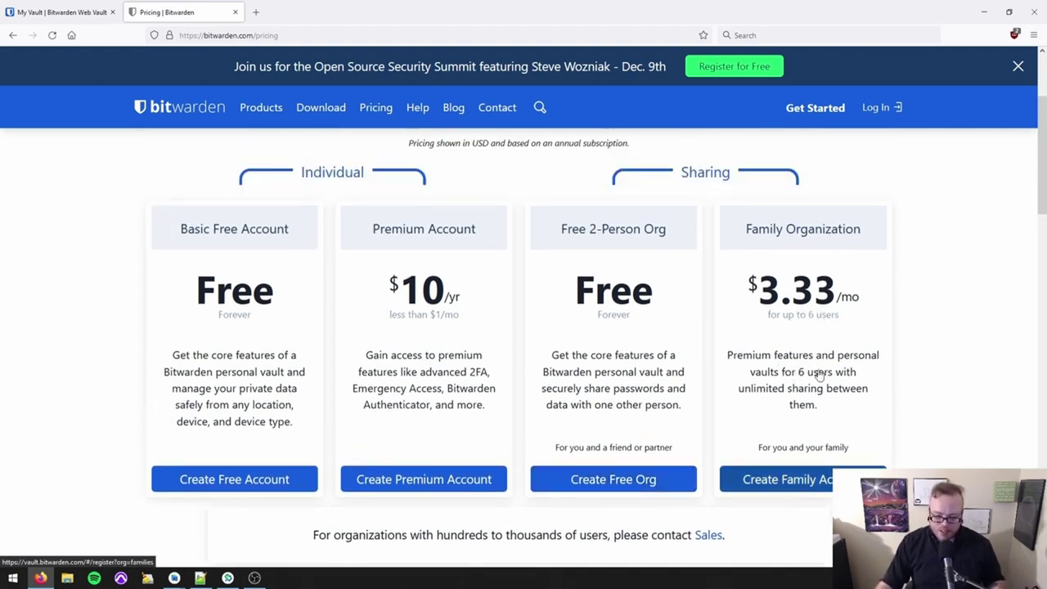
scroll(382, 301, down, 1)
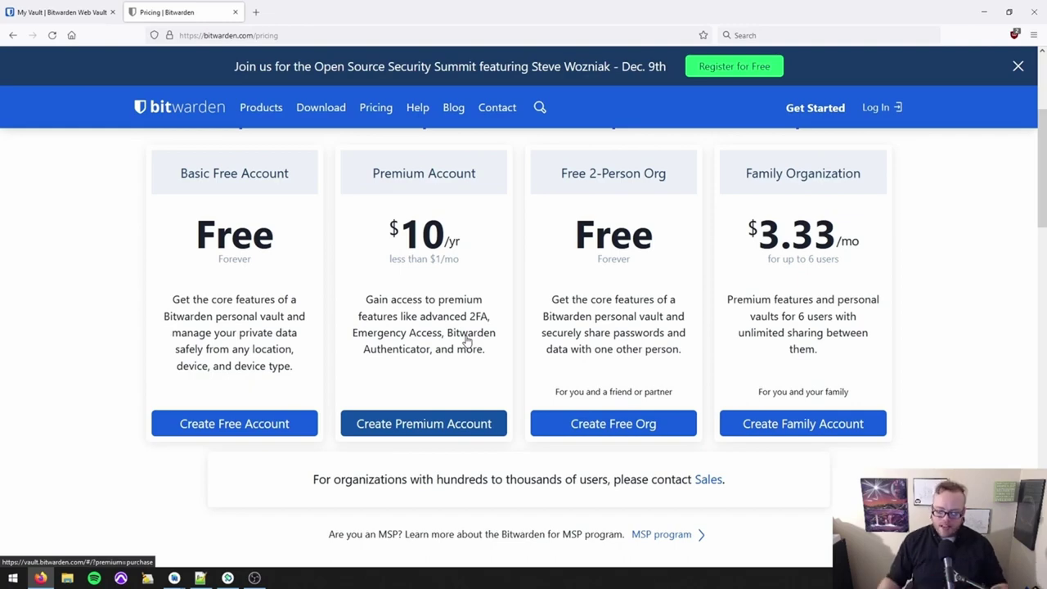
scroll(458, 345, down, 2)
scroll(376, 344, up, 3)
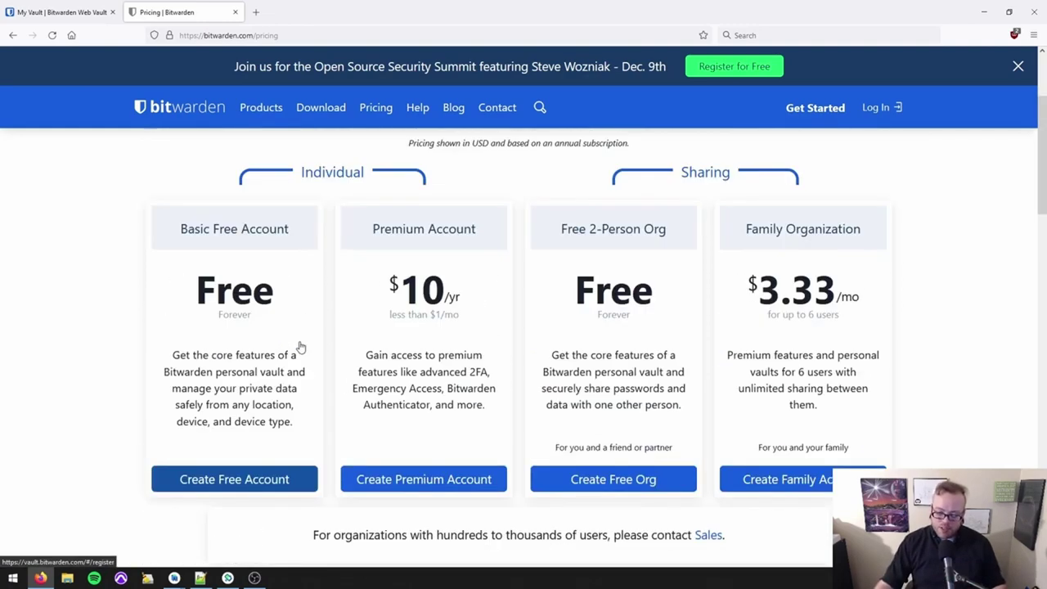
scroll(302, 339, down, 3)
scroll(306, 335, up, 4)
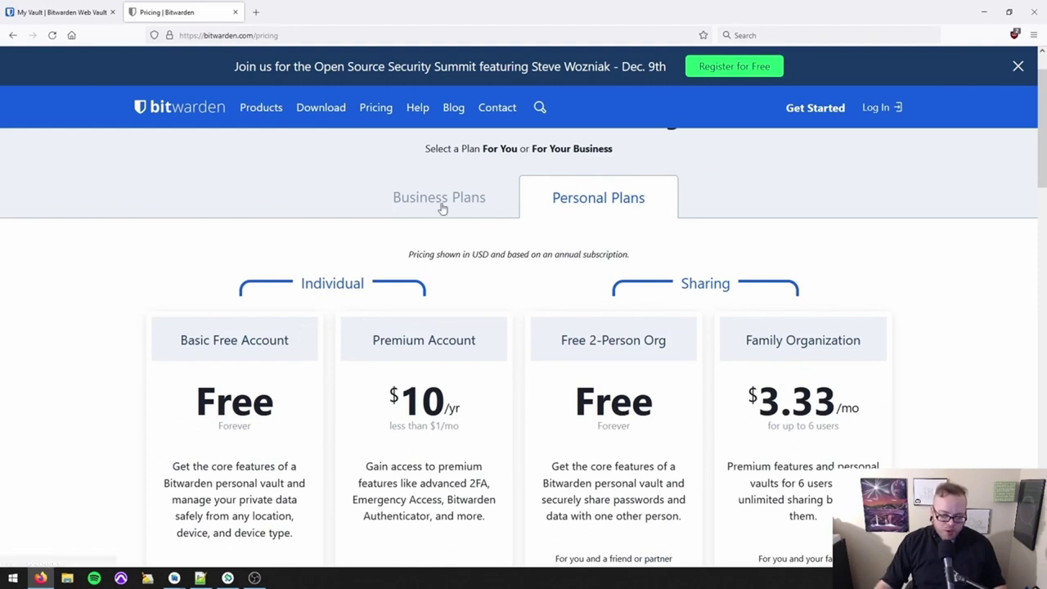
Show Business Plans pricing and scroll through the $3 Teams and $5 Enterprise cards.
click(442, 209)
scroll(401, 341, down, 2)
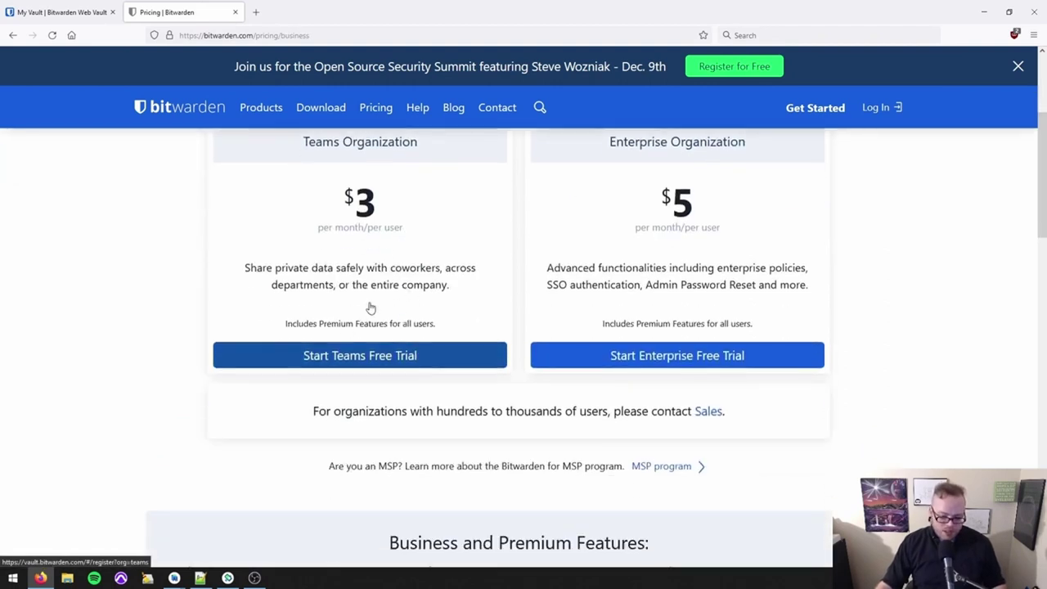
scroll(384, 308, up, 1)
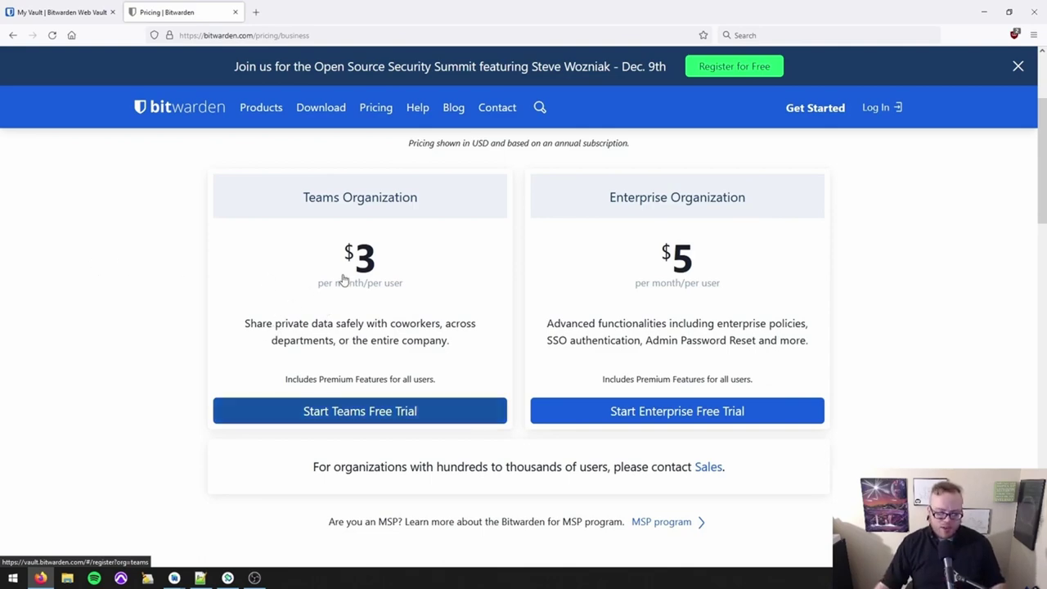
scroll(341, 275, up, 3)
scroll(343, 279, down, 3)
scroll(360, 273, down, 3)
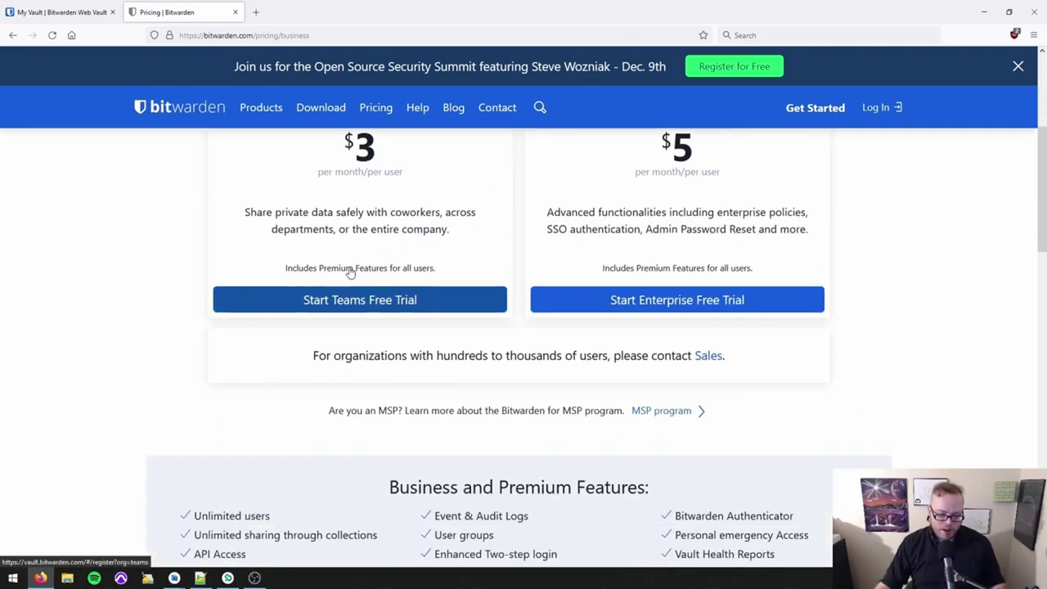
scroll(374, 287, down, 2)
scroll(432, 299, up, 4)
scroll(427, 294, down, 1)
scroll(416, 274, down, 1)
scroll(416, 271, up, 4)
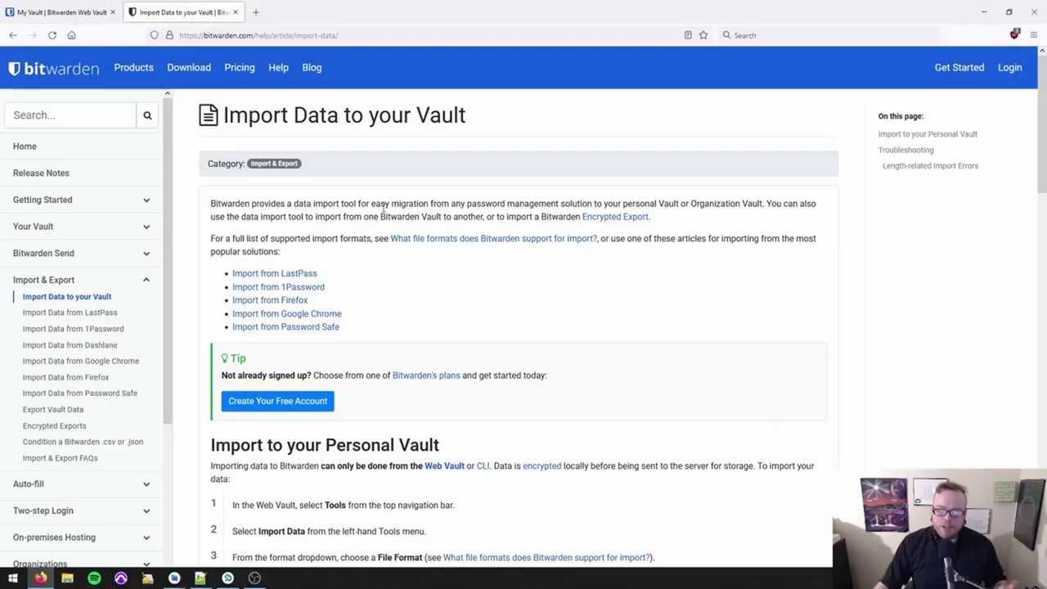
Select the Import Data article's web address, then scroll down through the article.
mouse_move(195, 35)
mouse_down()
mouse_move(336, 37)
mouse_move(180, 35)
mouse_up()
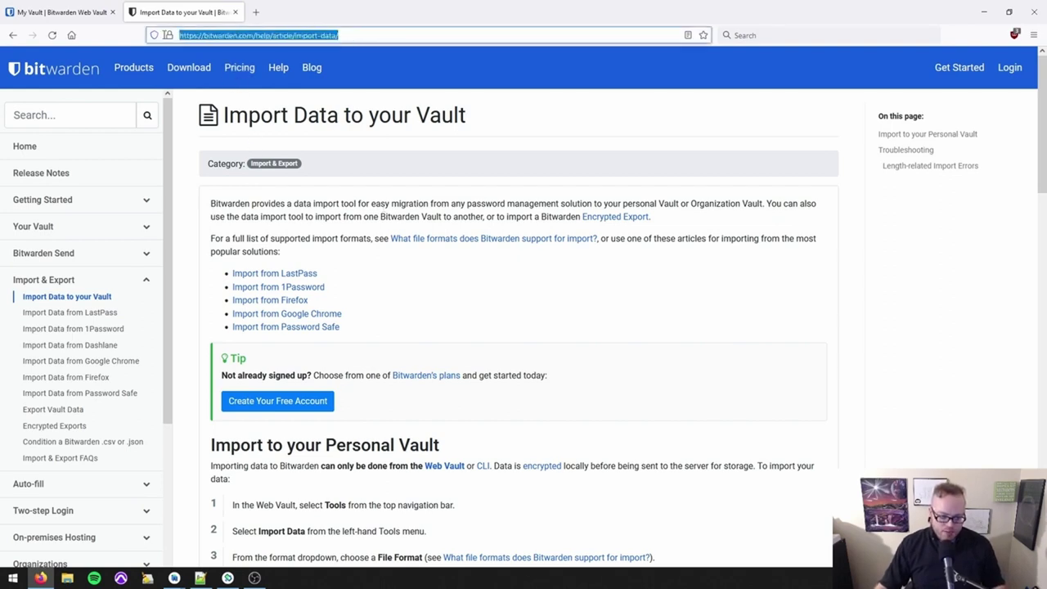
click(390, 178)
scroll(238, 153, down, 2)
scroll(236, 147, down, 1)
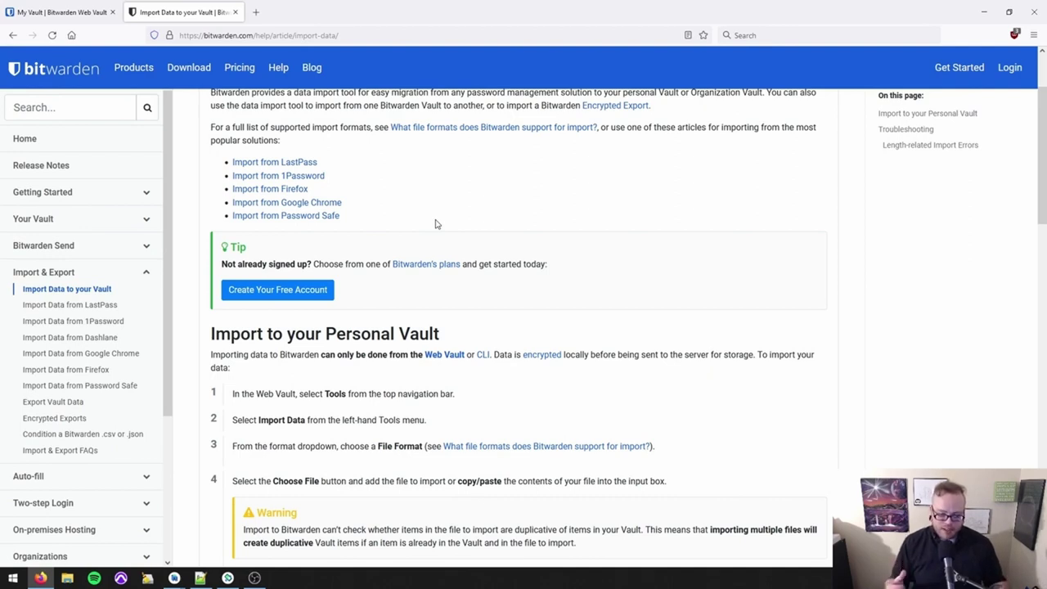
scroll(435, 224, down, 3)
scroll(406, 225, down, 8)
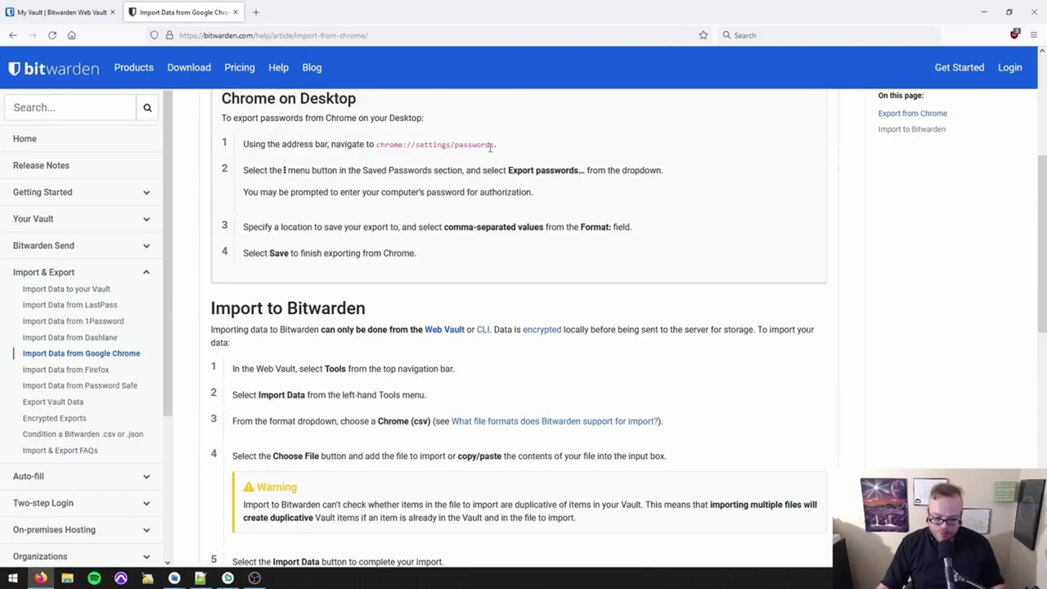
Highlight the Chrome menu wording, the Export passwords instruction and the first import step.
drag(273, 172, 304, 172)
click(317, 173)
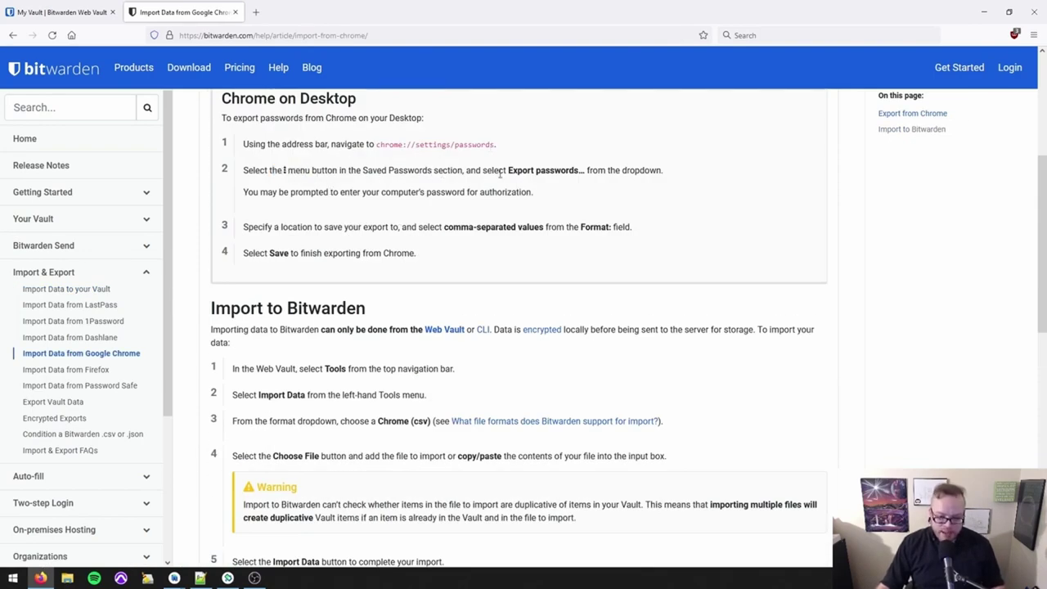
drag(498, 172, 598, 170)
scroll(526, 214, down, 2)
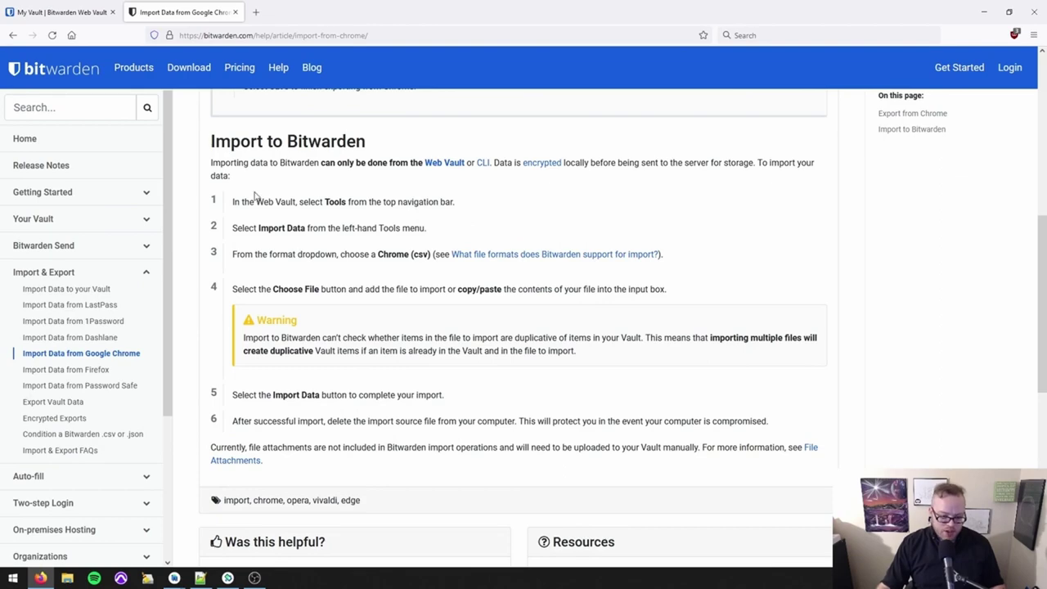
drag(234, 201, 387, 205)
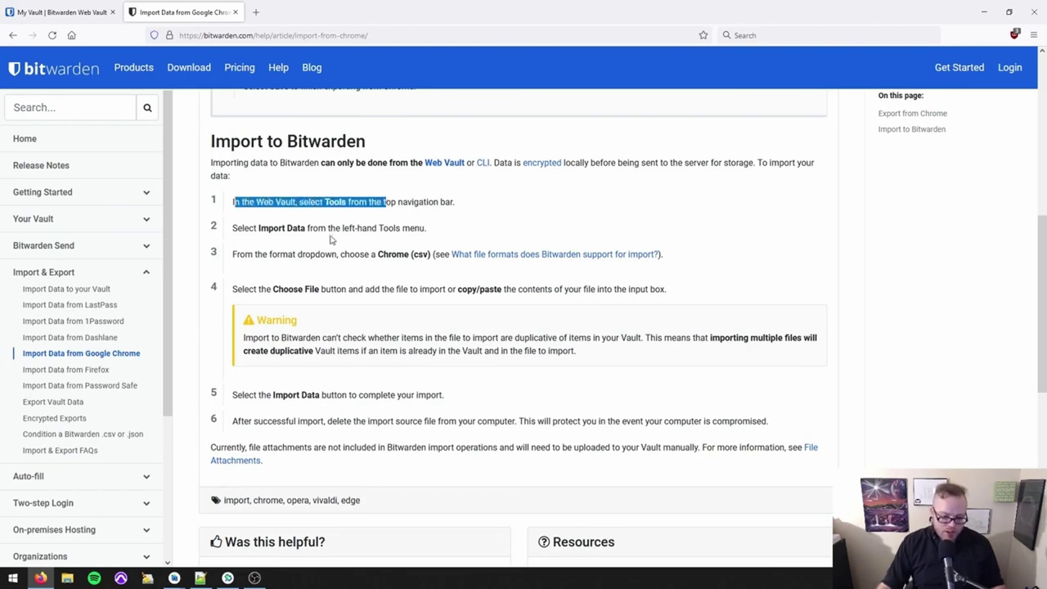
drag(244, 229, 338, 230)
scroll(385, 297, down, 3)
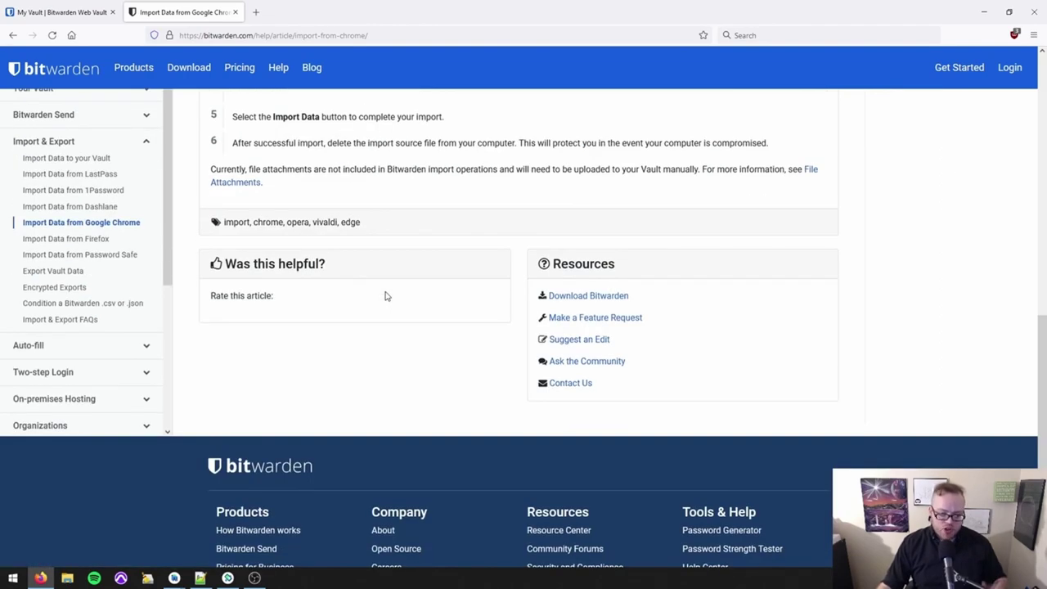
scroll(386, 301, up, 10)
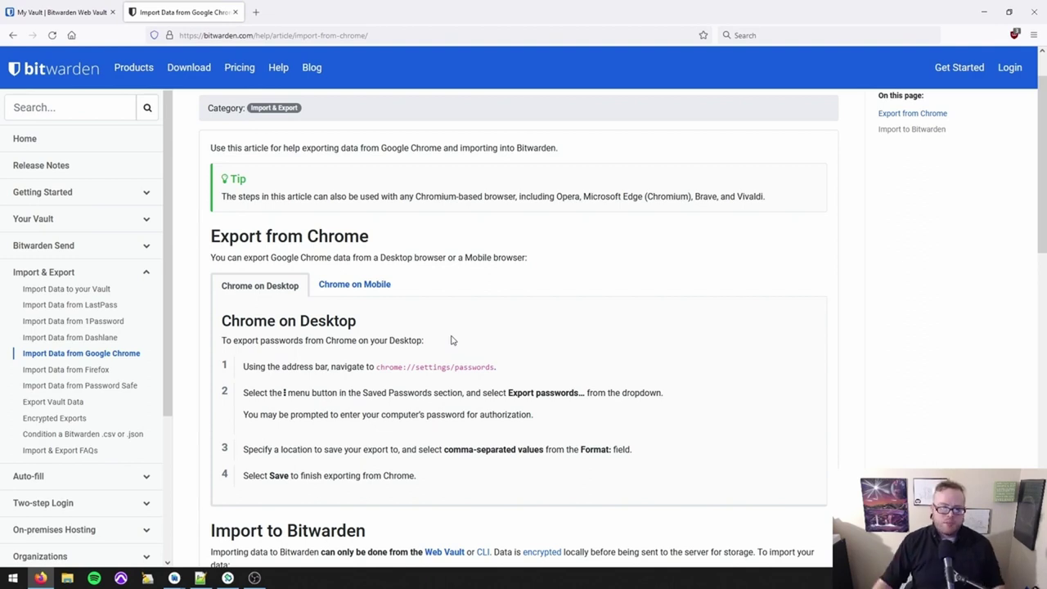
Back in the vault, open Tools > Import Data and view the format list without choosing one.
key(ctrl+shift+Tab)
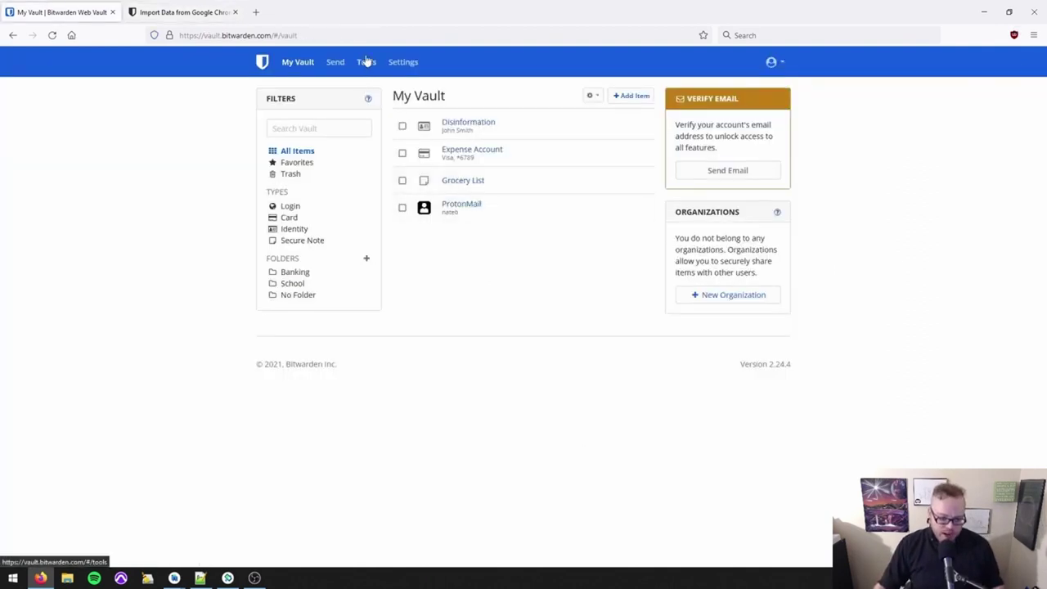
click(365, 63)
click(287, 141)
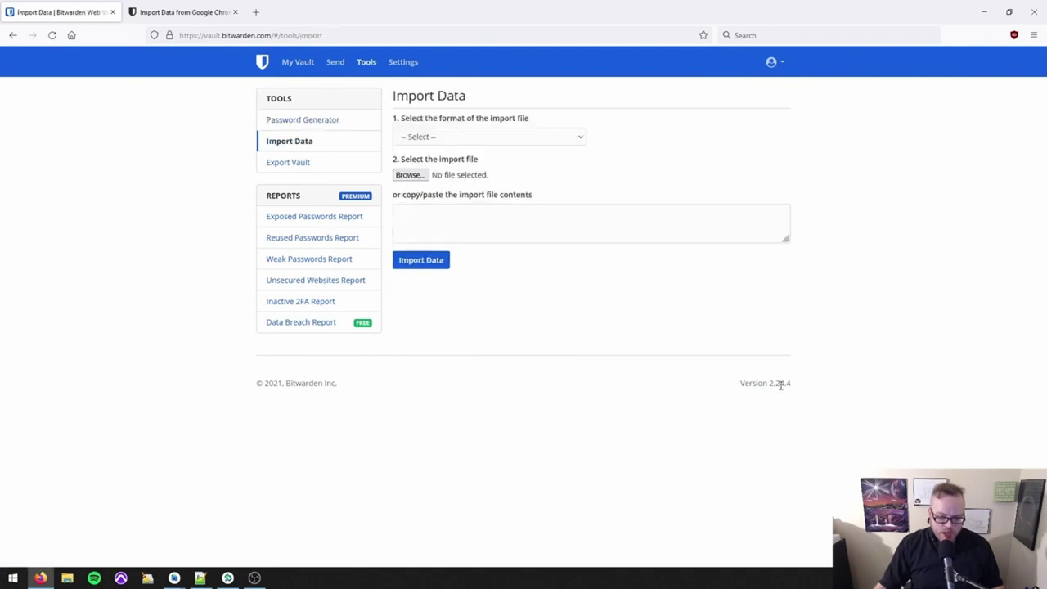
click(508, 140)
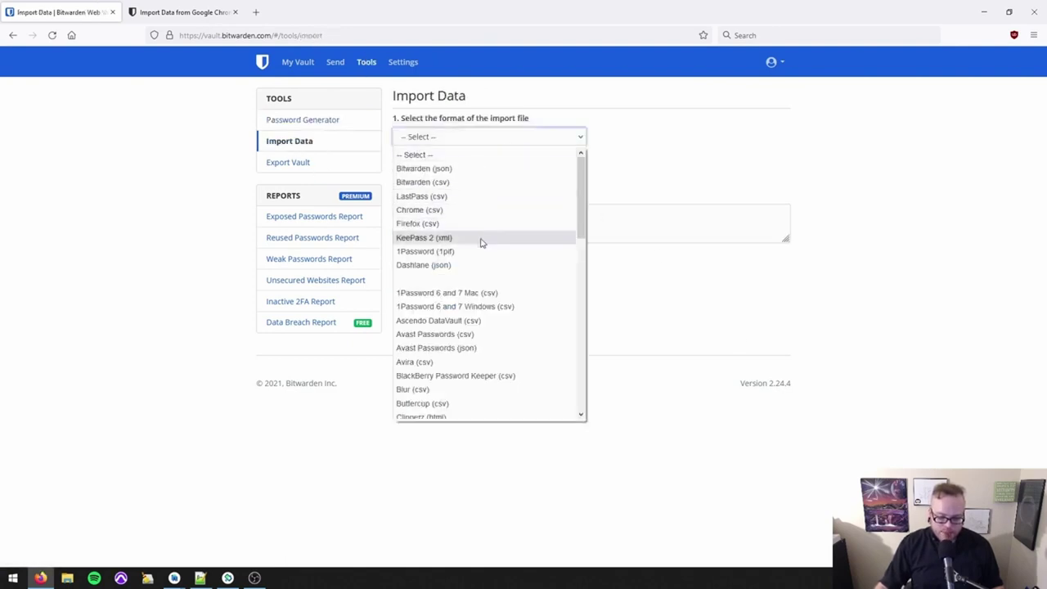
click(594, 226)
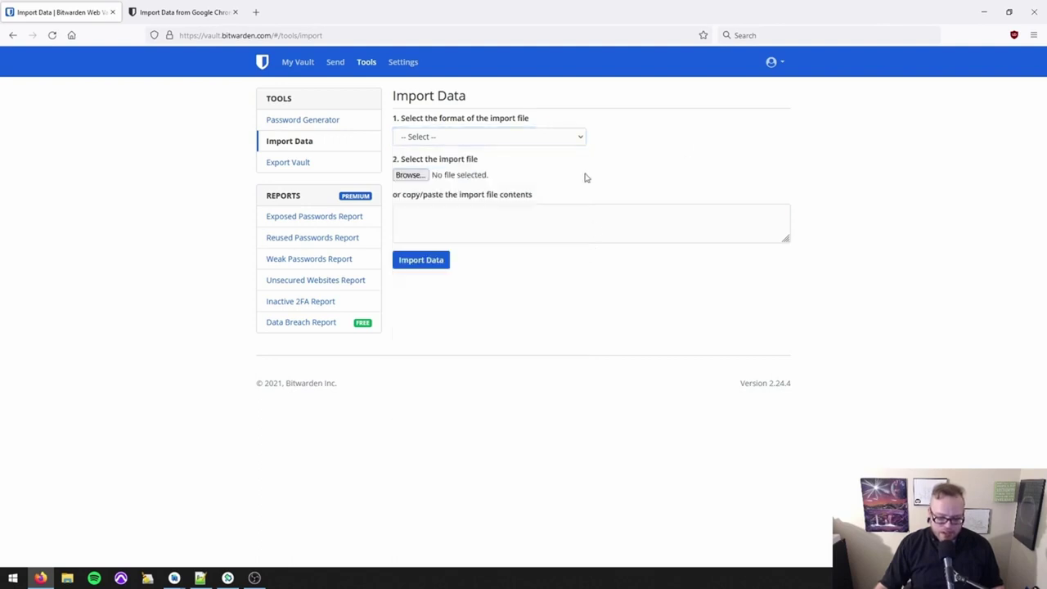
On Export Vault, choose .csv as the File Format and focus the Master Password field.
click(299, 162)
click(412, 159)
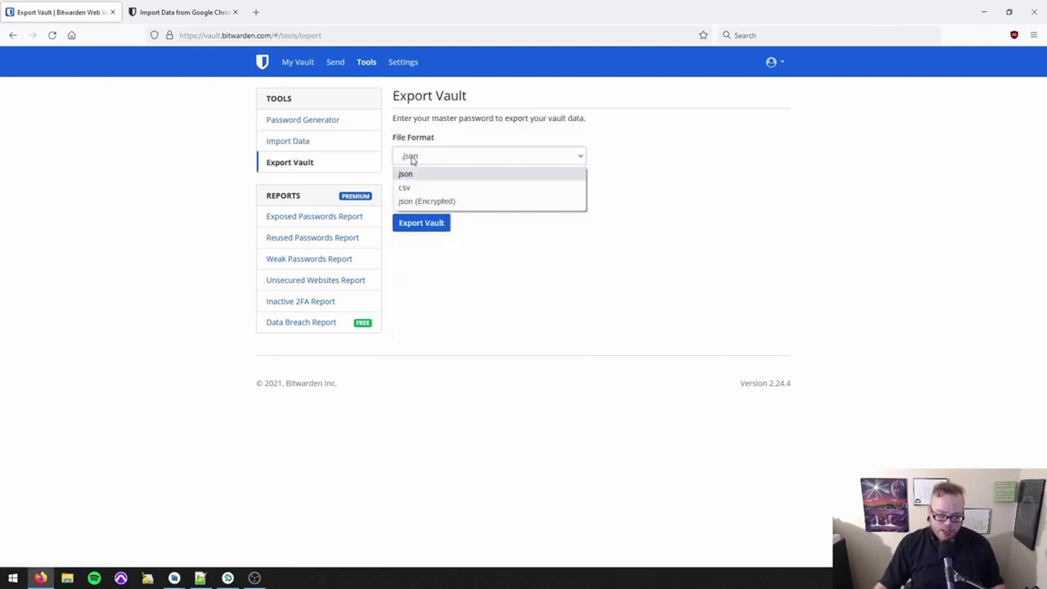
click(406, 187)
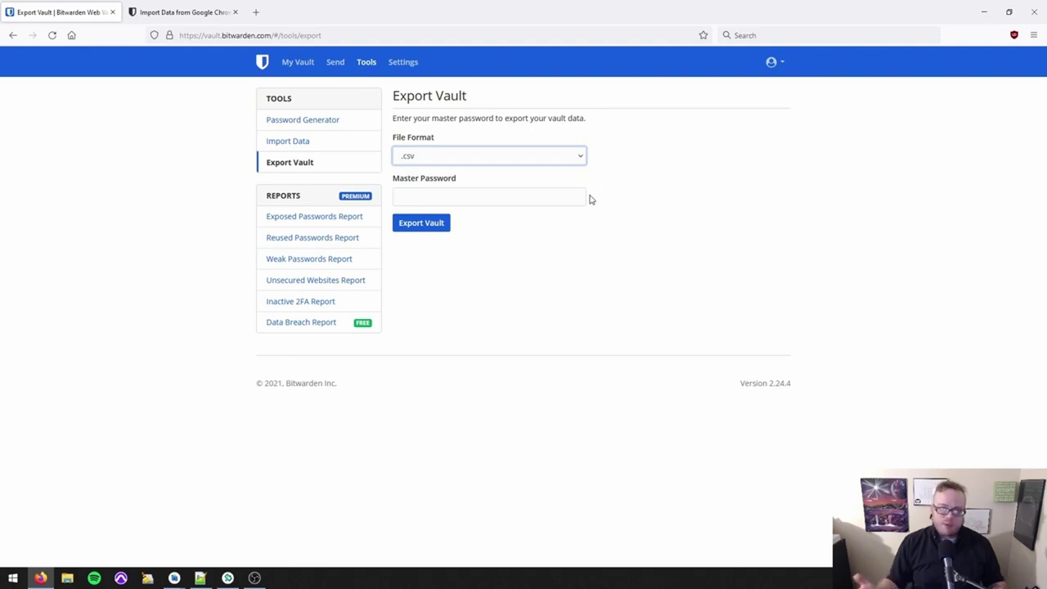
click(567, 192)
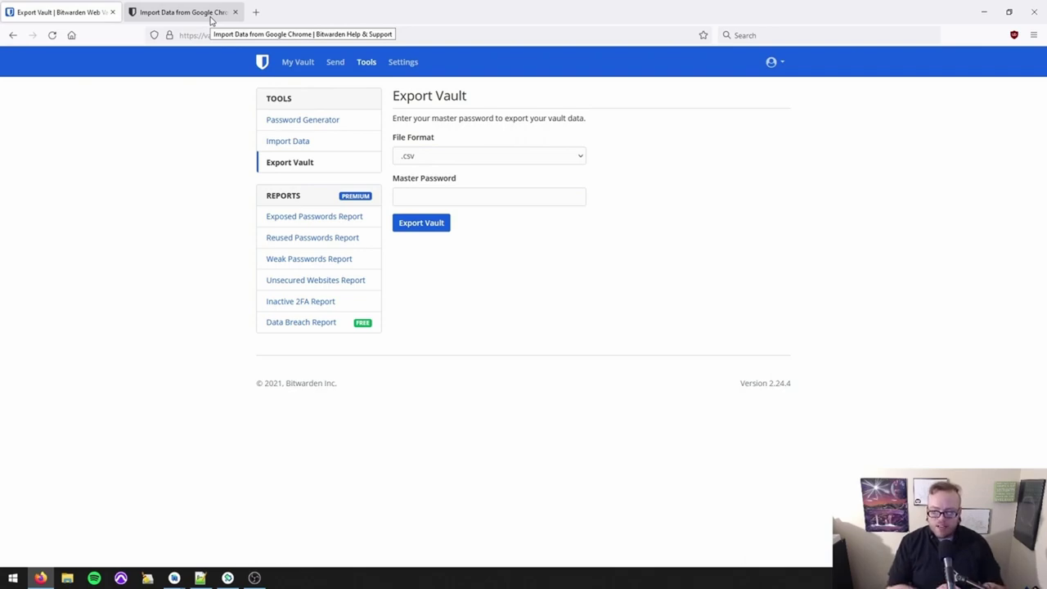
Go from the help tab via the Bitwarden homepage to Download, and browse its app listings.
click(210, 20)
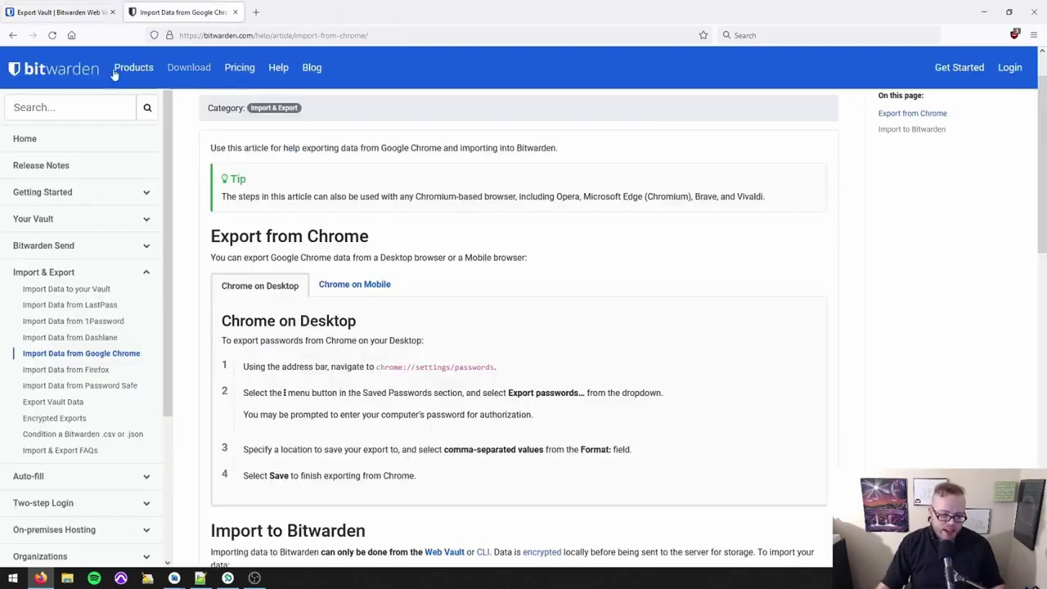
click(69, 69)
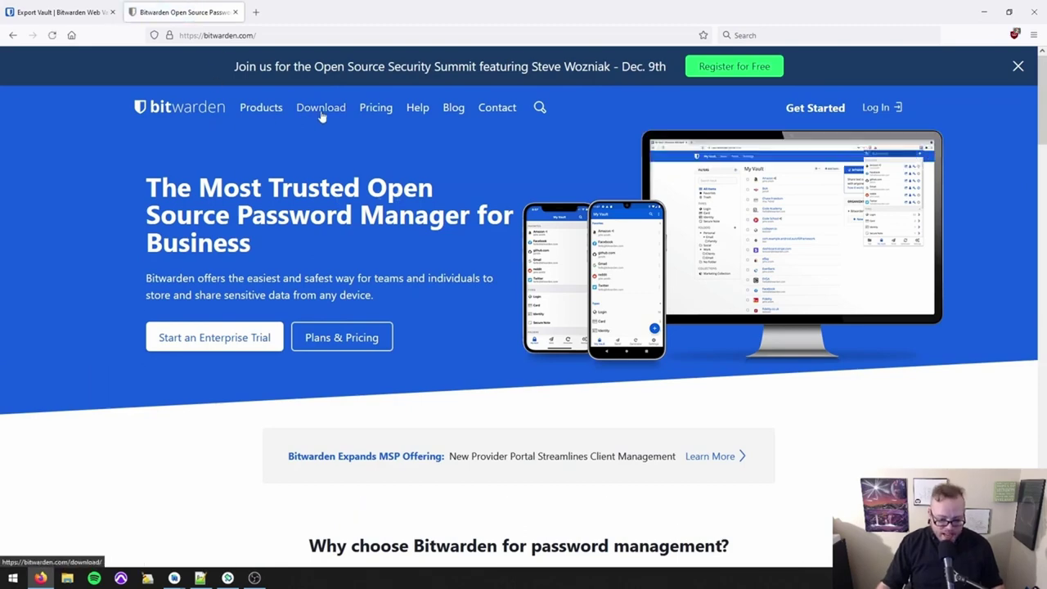
click(321, 109)
scroll(547, 245, down, 2)
scroll(552, 253, down, 4)
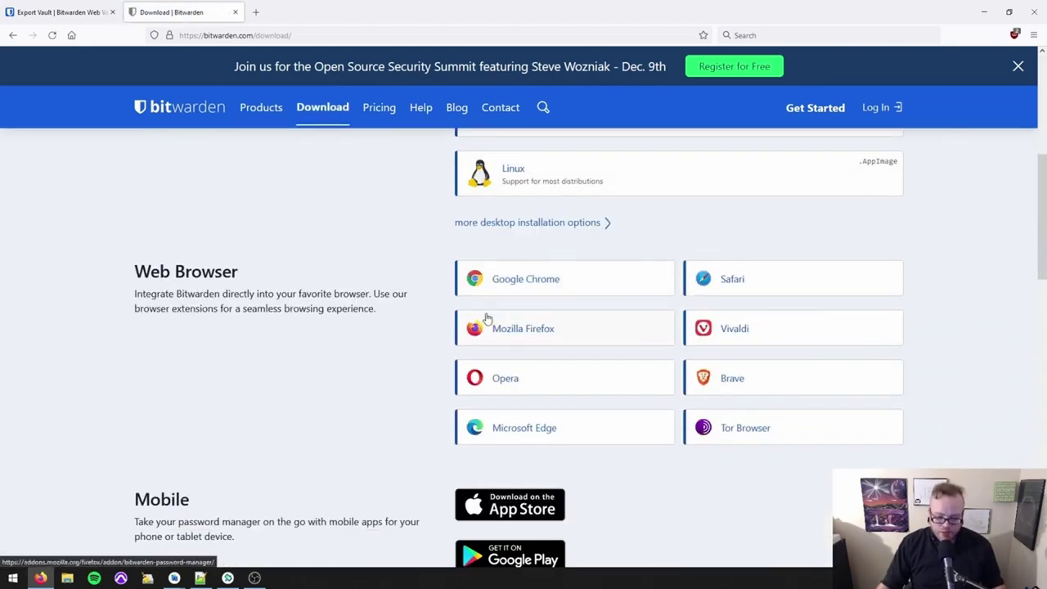
scroll(491, 297, down, 3)
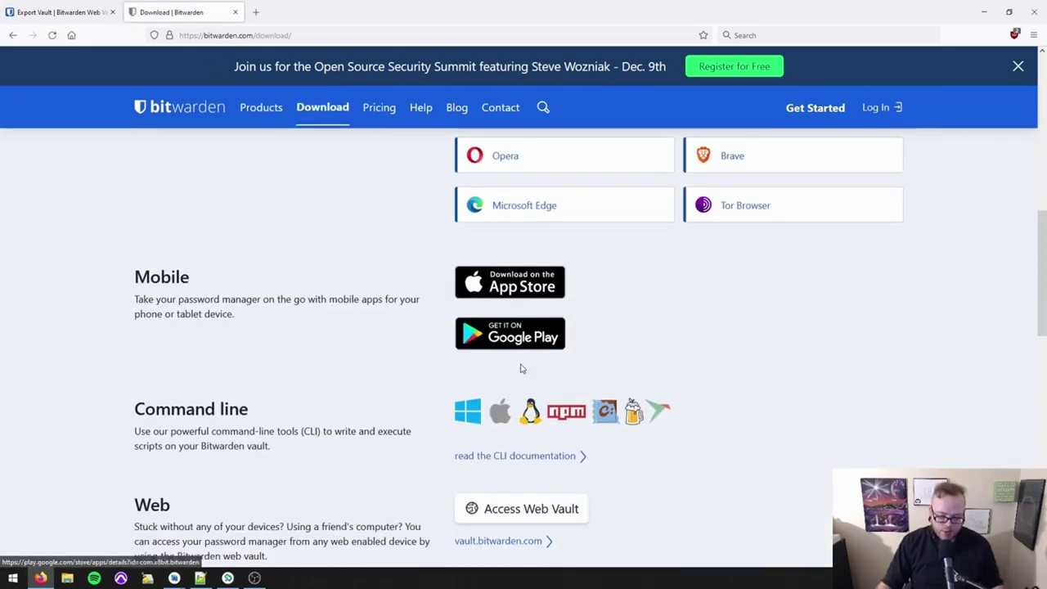
scroll(521, 368, up, 10)
scroll(614, 374, down, 4)
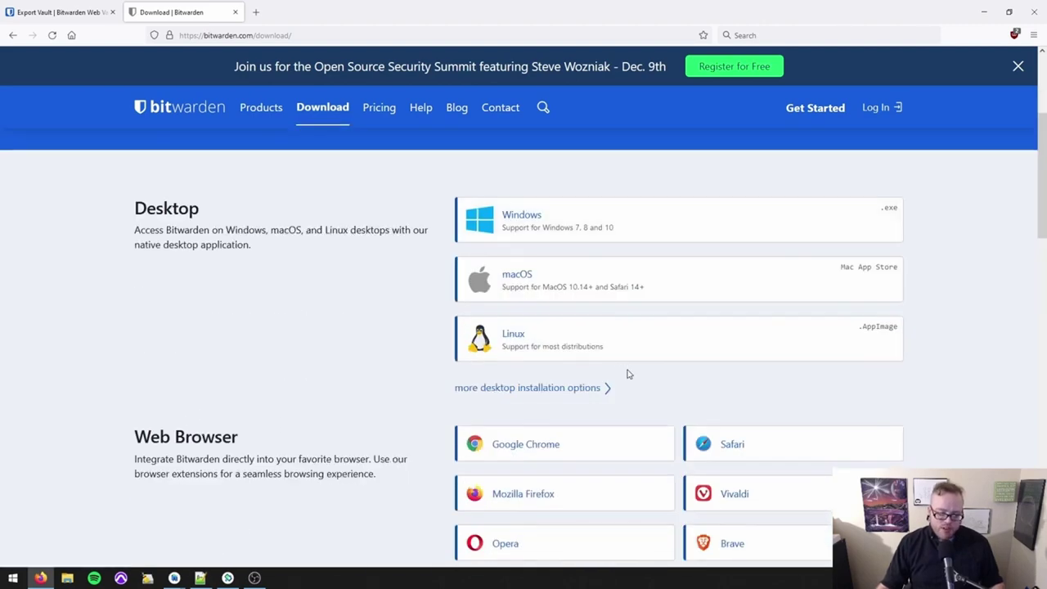
scroll(617, 374, down, 3)
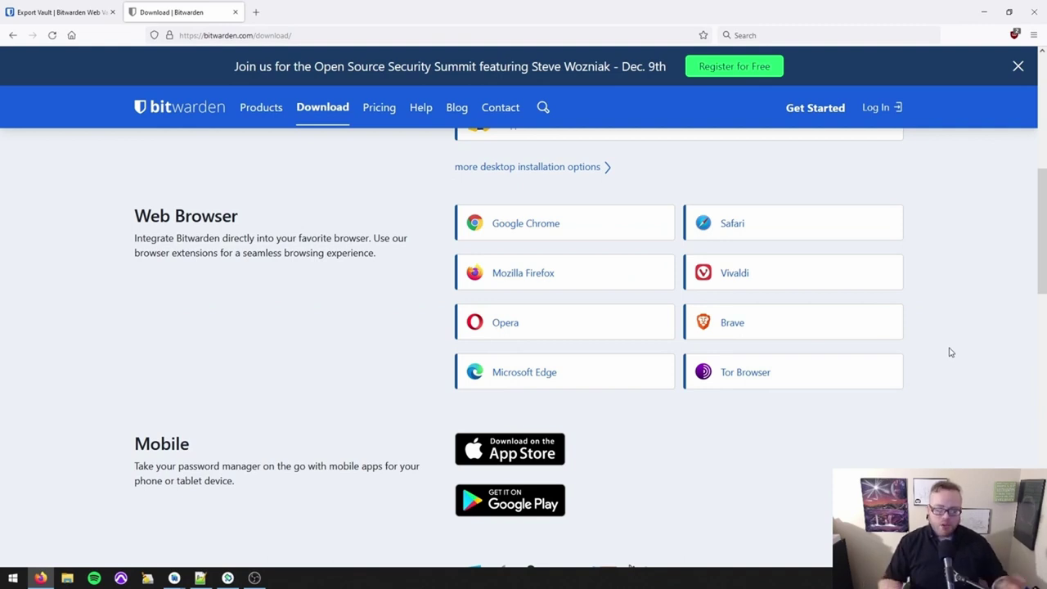
scroll(423, 316, up, 5)
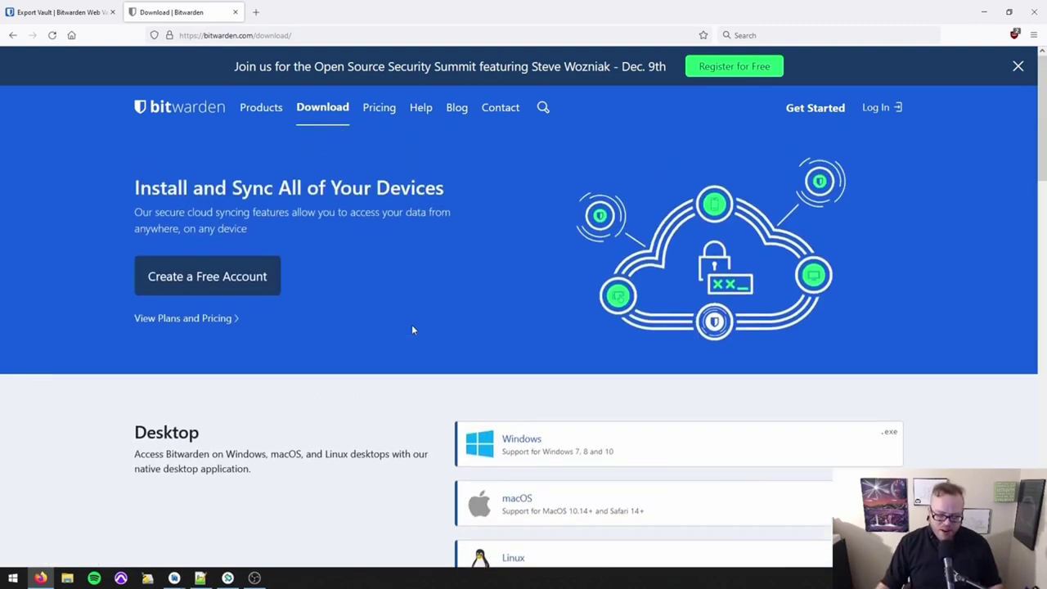
scroll(414, 337, down, 1)
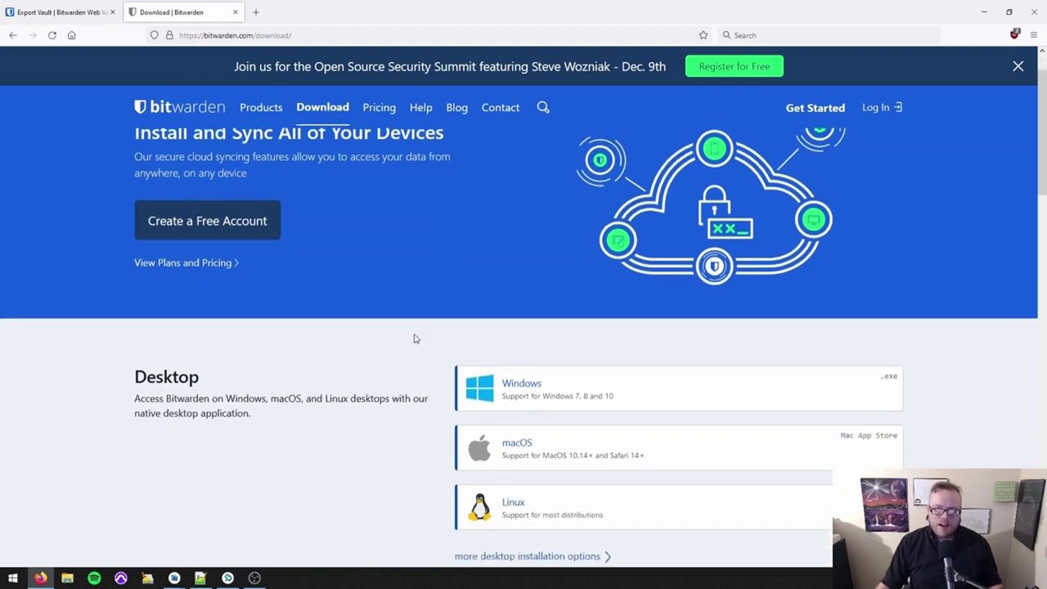
scroll(415, 338, down, 10)
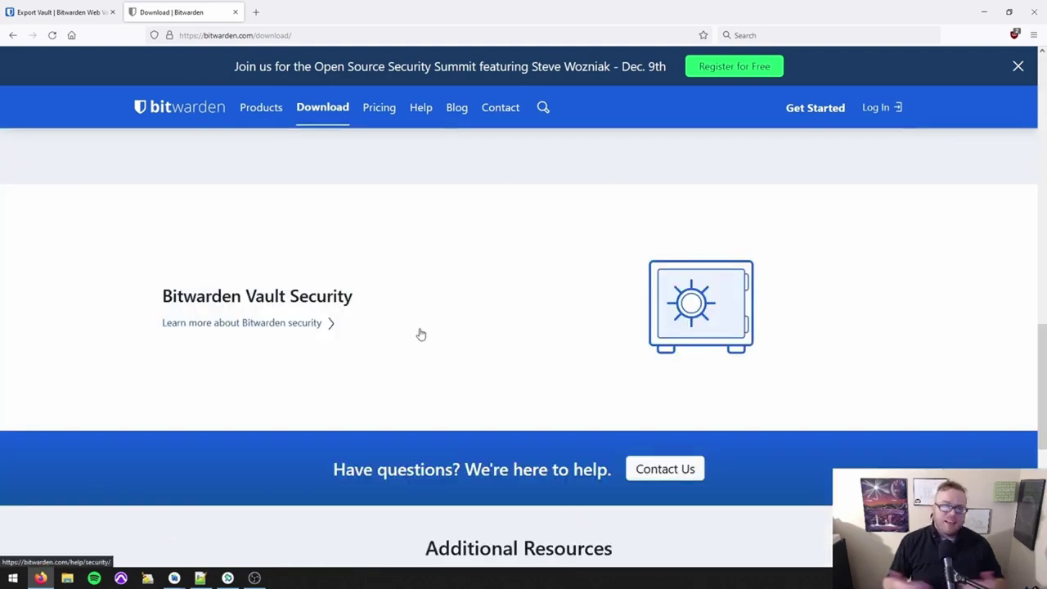